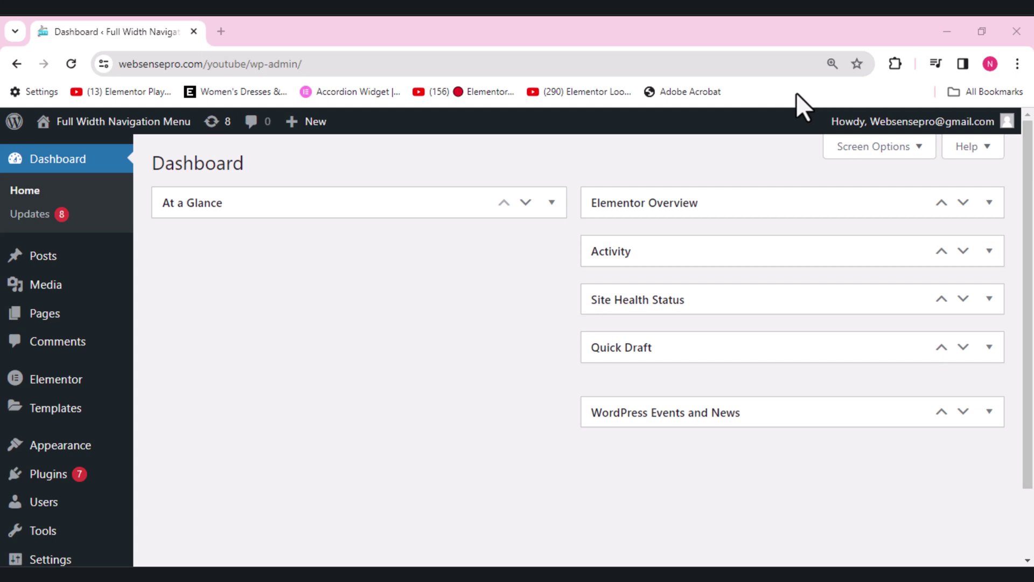
- Create a new header template in the Elementor Theme Builder
mouse_move(69, 411)
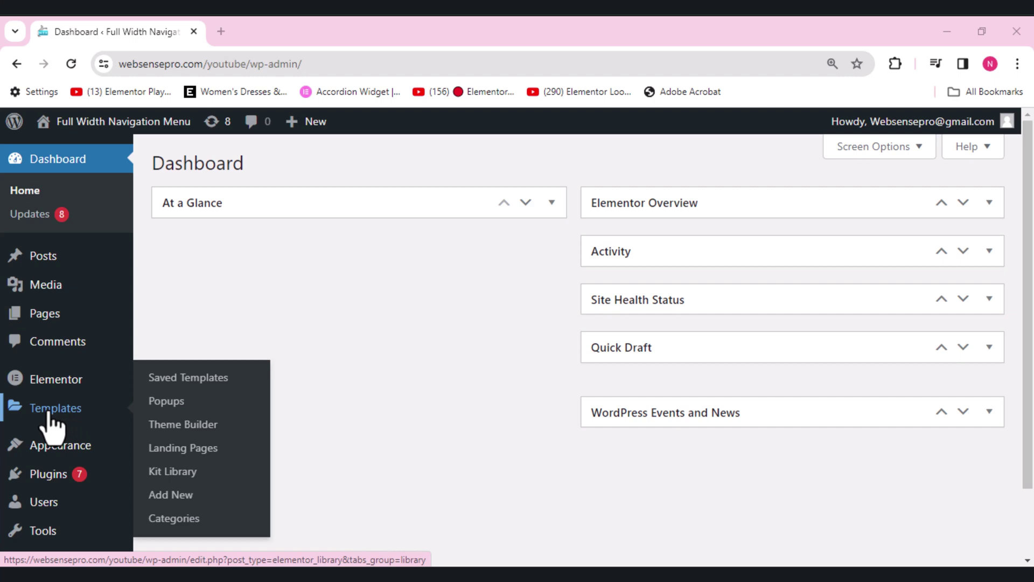
click(194, 428)
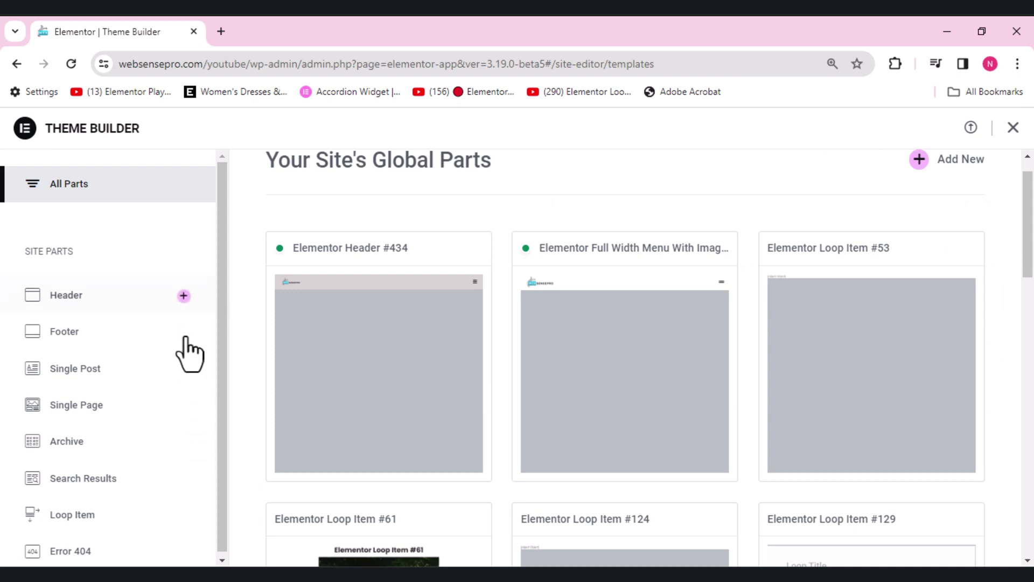
click(184, 297)
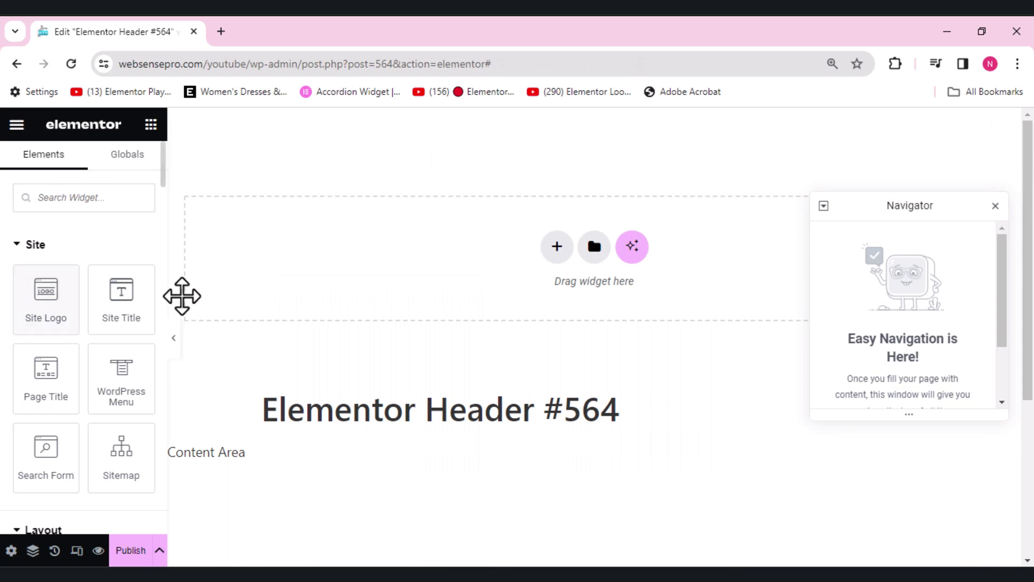
- Set the header template's title to "Full Width Nav Menu"
click(11, 551)
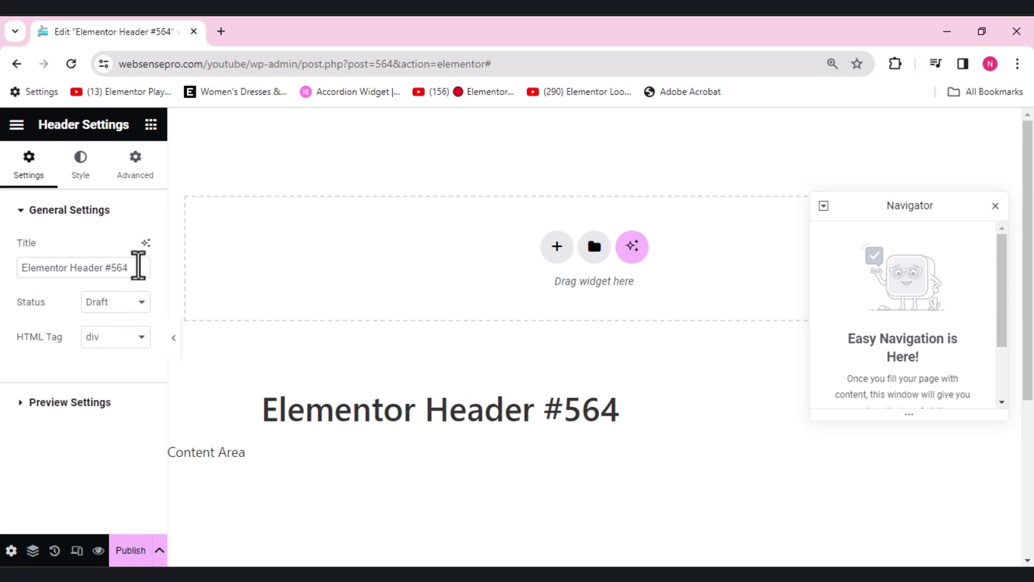
drag(138, 266, 4, 281)
text(F)
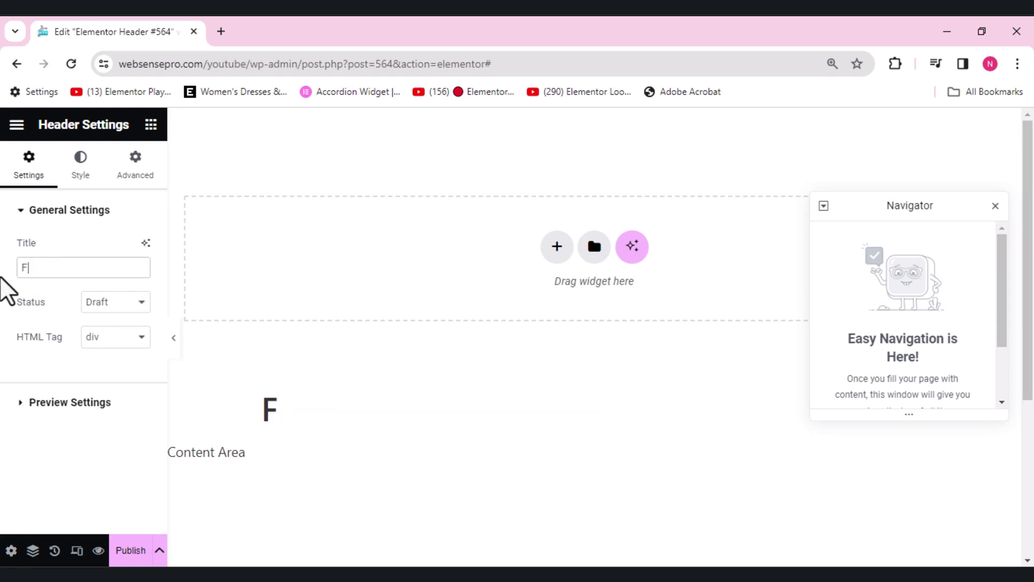
text(ull Width )
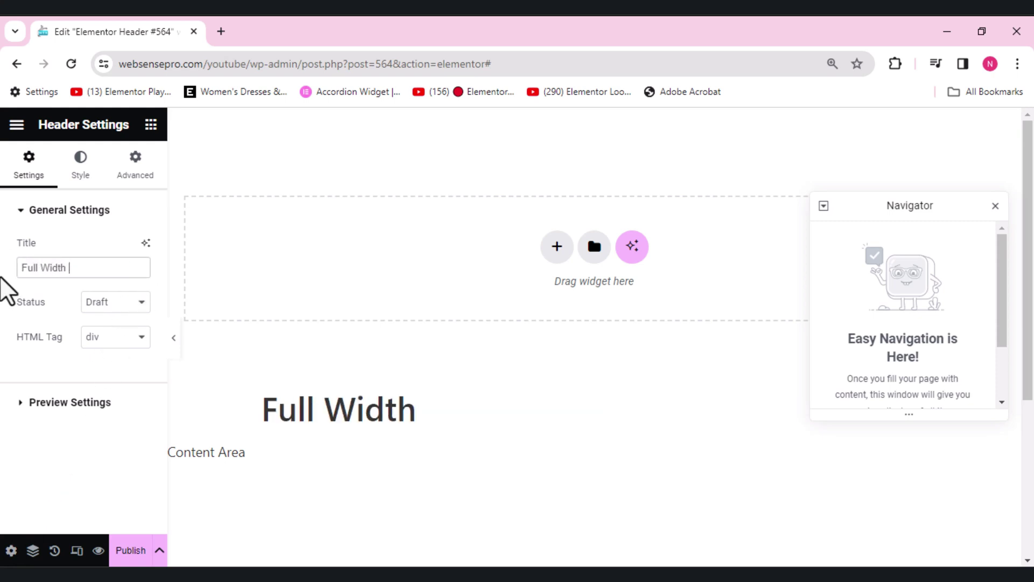
text(Nav Menu)
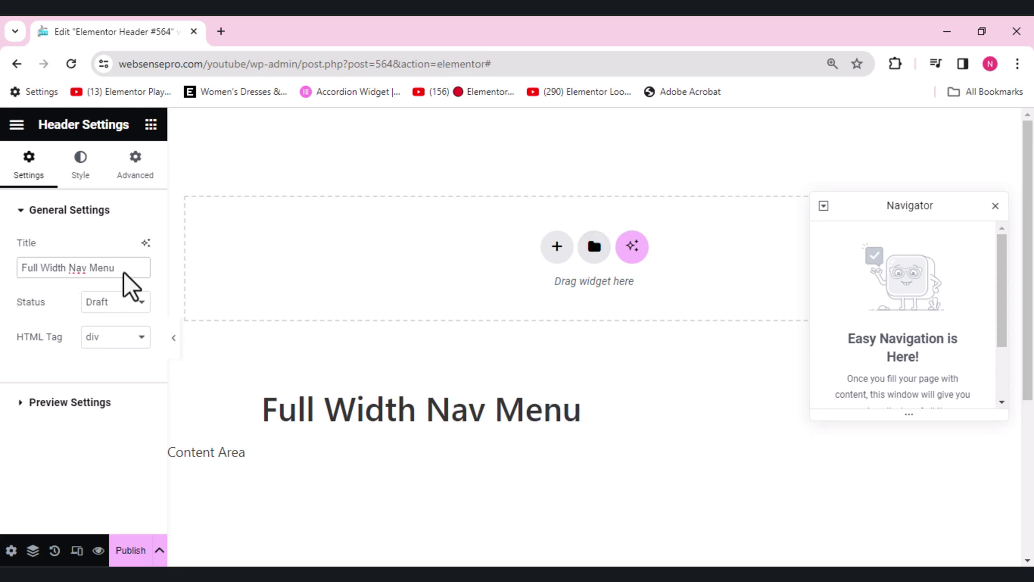
- Add a Flexbox container to the header with the structure of two equal columns side by side
click(562, 258)
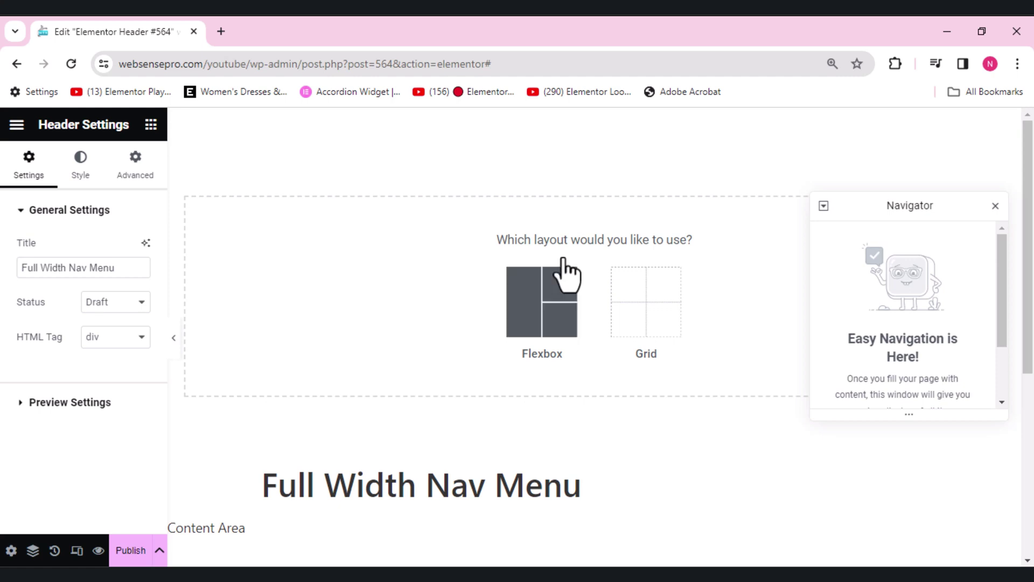
click(543, 310)
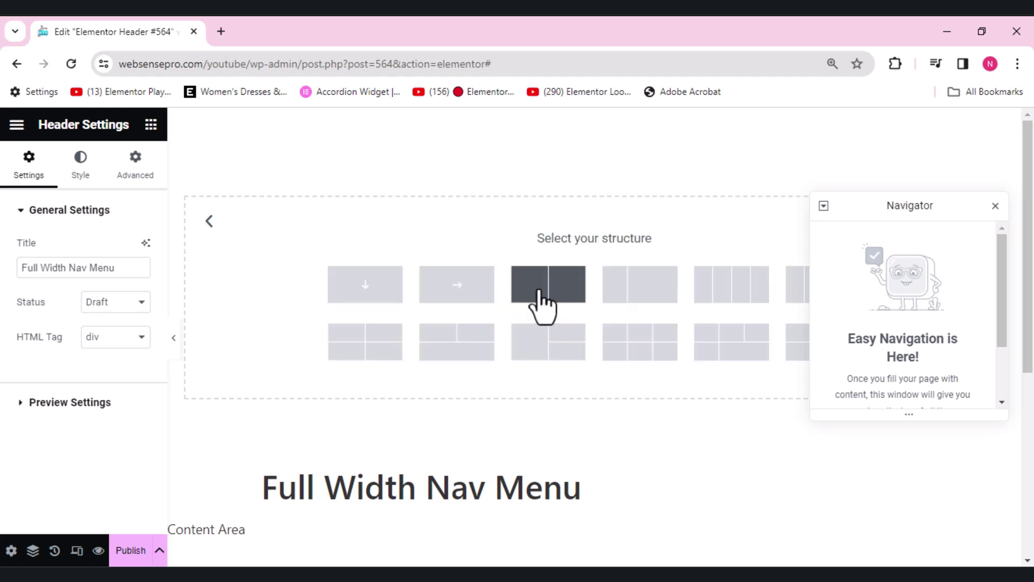
click(543, 294)
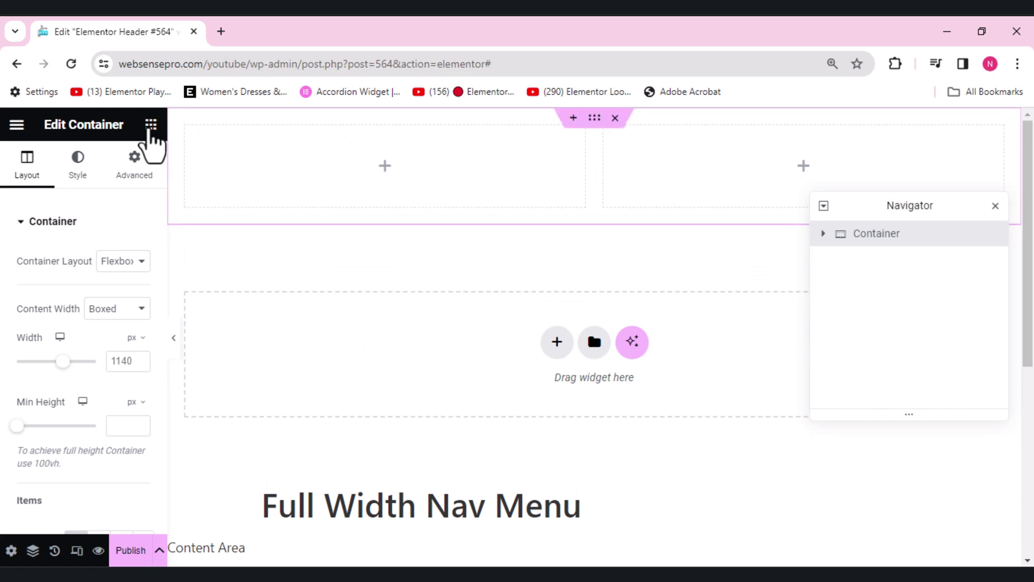
- Place an Image widget in the left inner container and choose the WebSensePro logo as its image
click(151, 125)
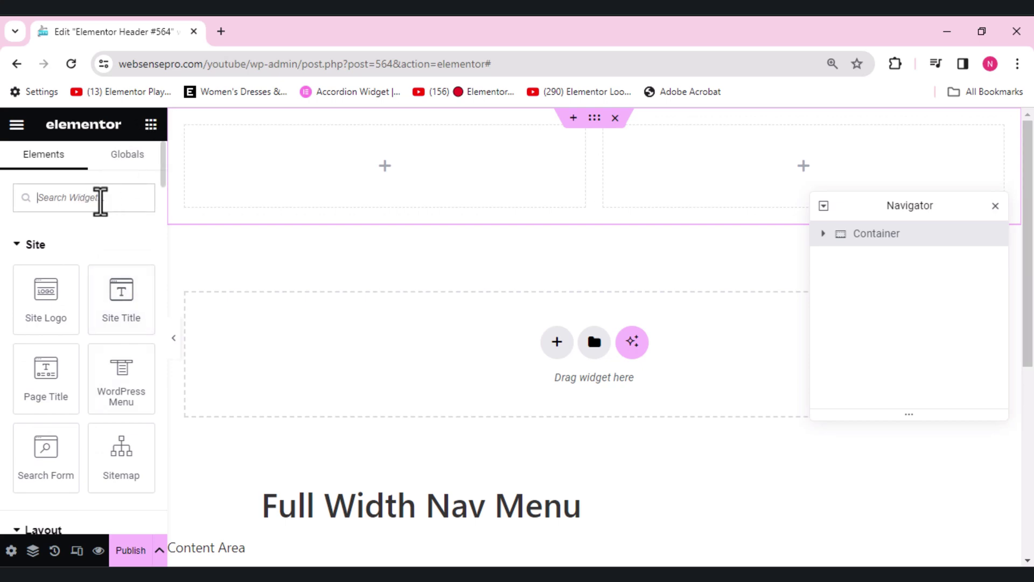
text(ima)
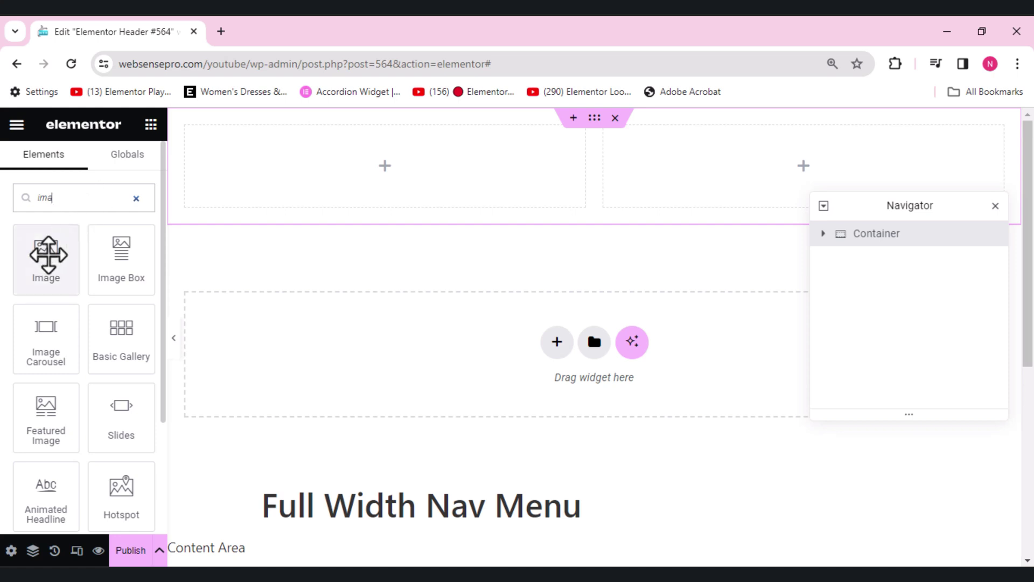
drag(47, 253, 350, 171)
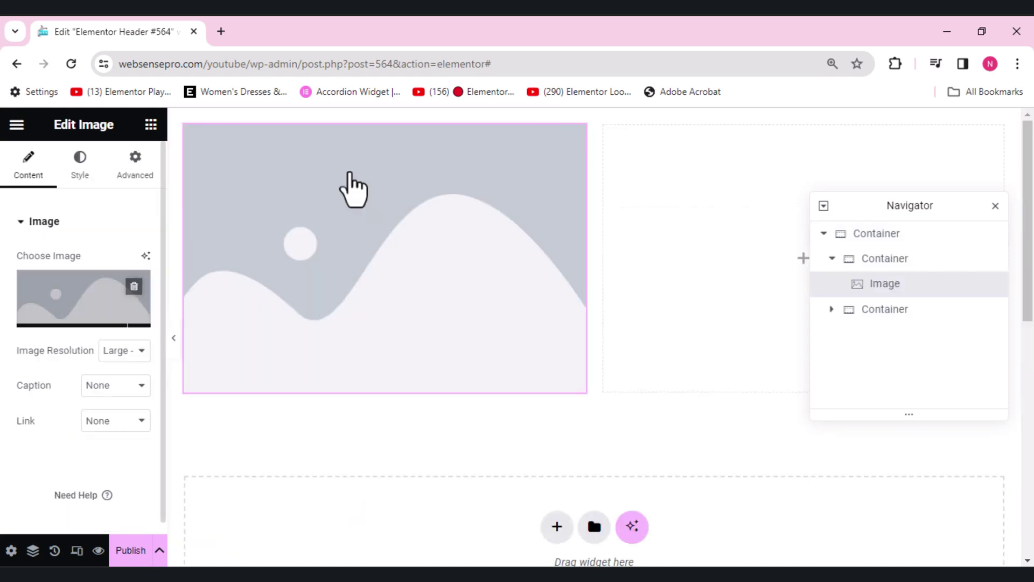
click(92, 299)
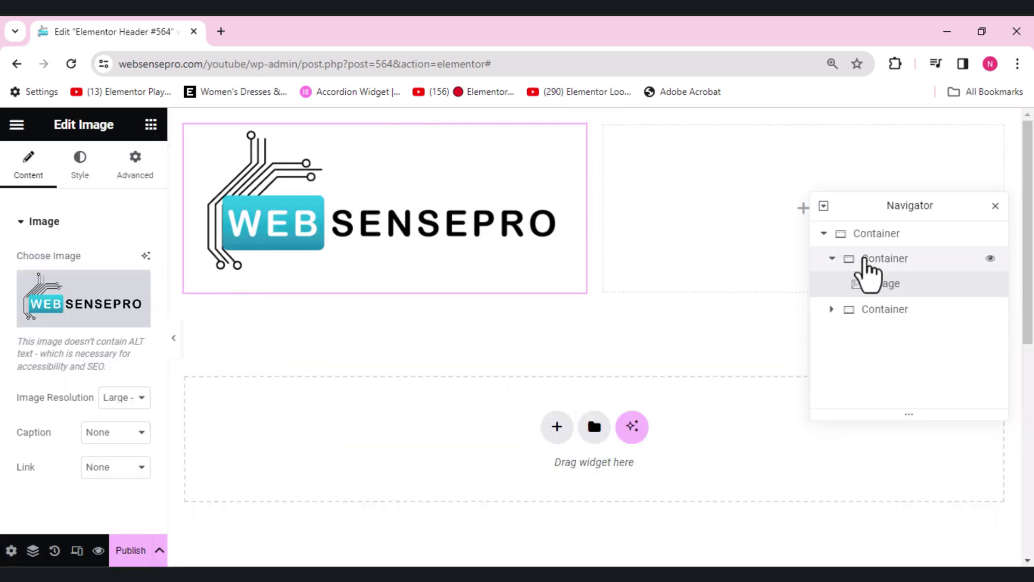
- Set the width of the inner container holding the logo to 150 px
click(866, 260)
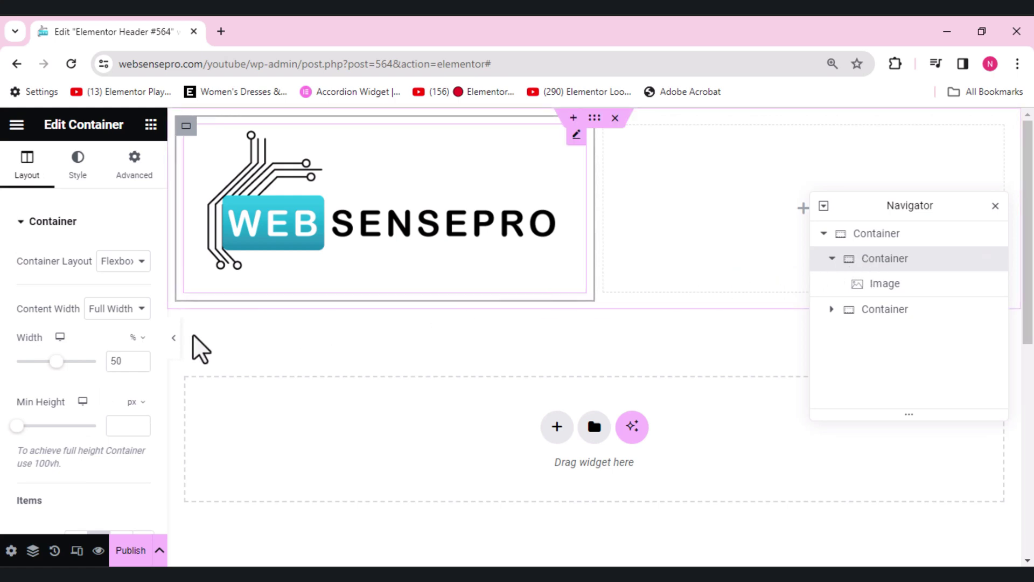
click(133, 344)
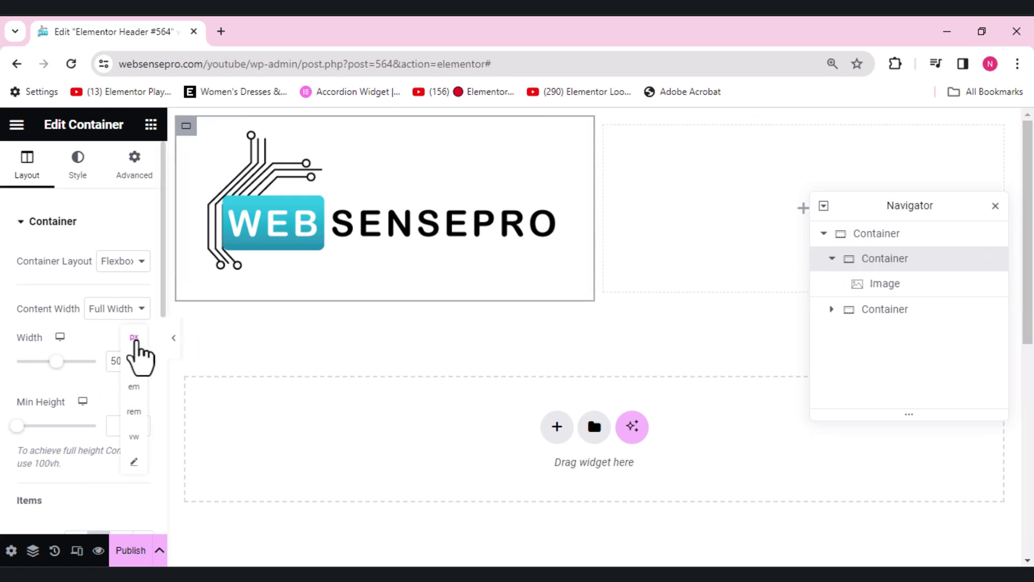
click(135, 338)
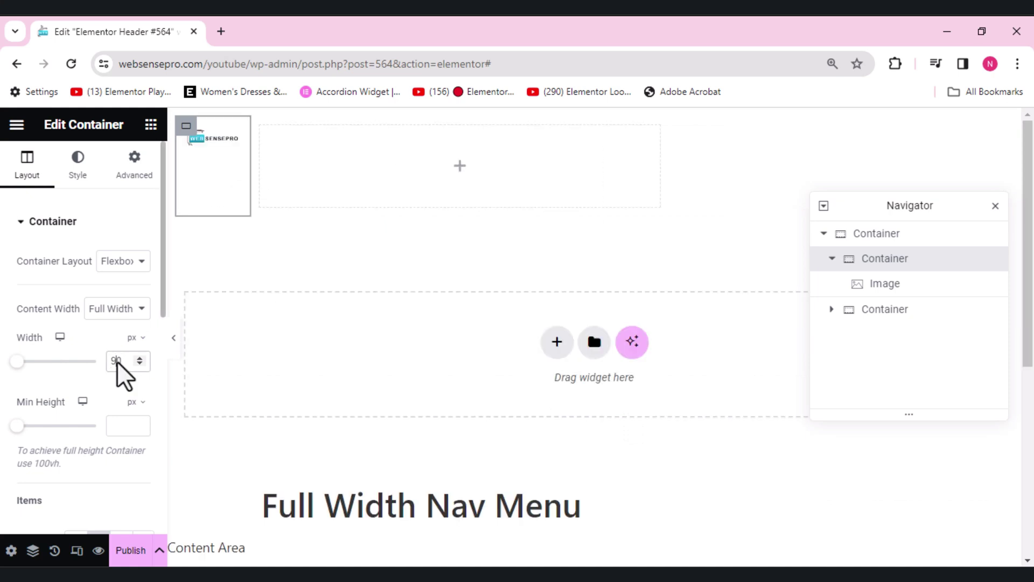
click(117, 361)
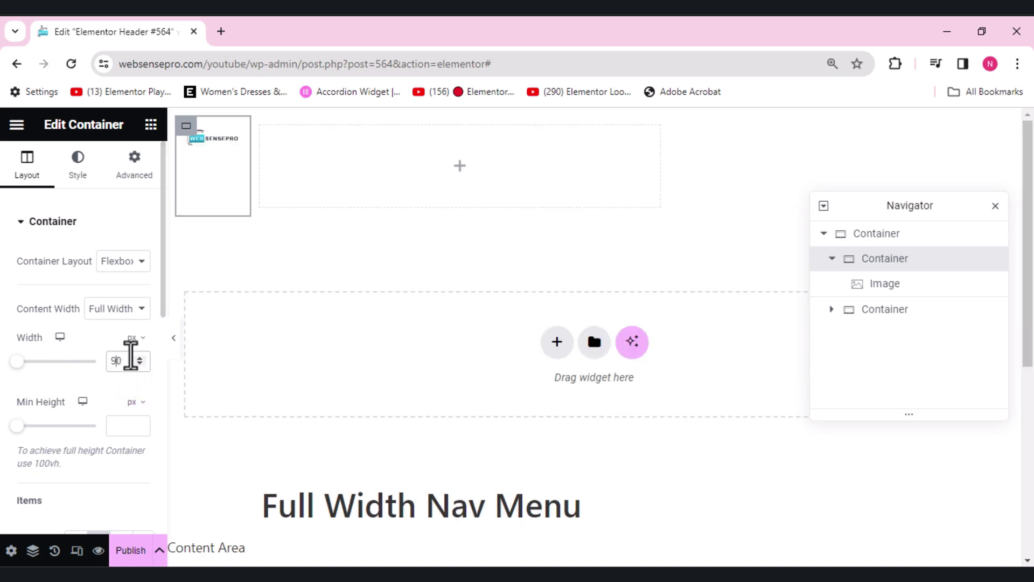
key(BackSpace)
text(15)
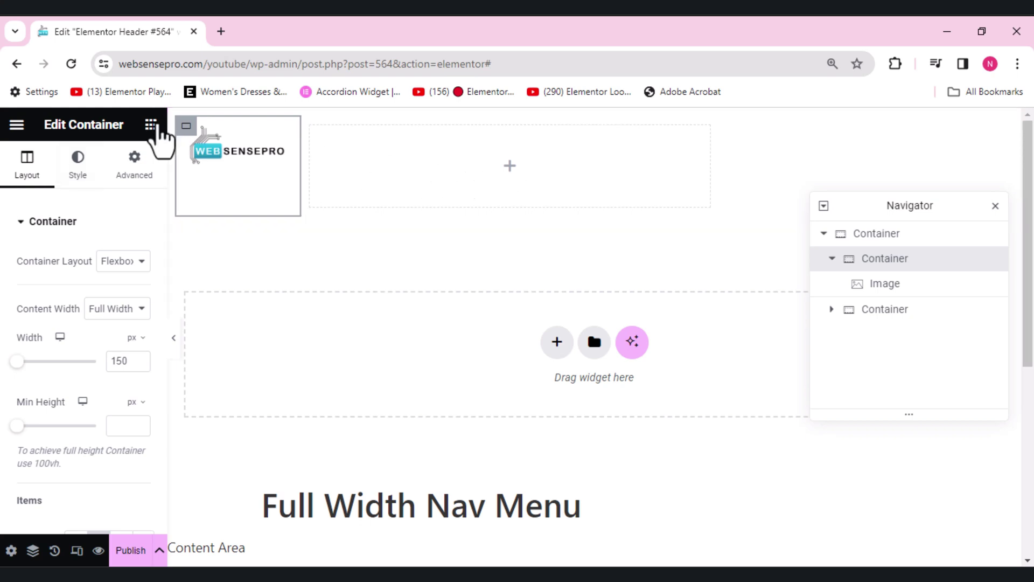
- Place an Icon widget in the empty inner container and change its icon to Bars from the icon library
click(152, 124)
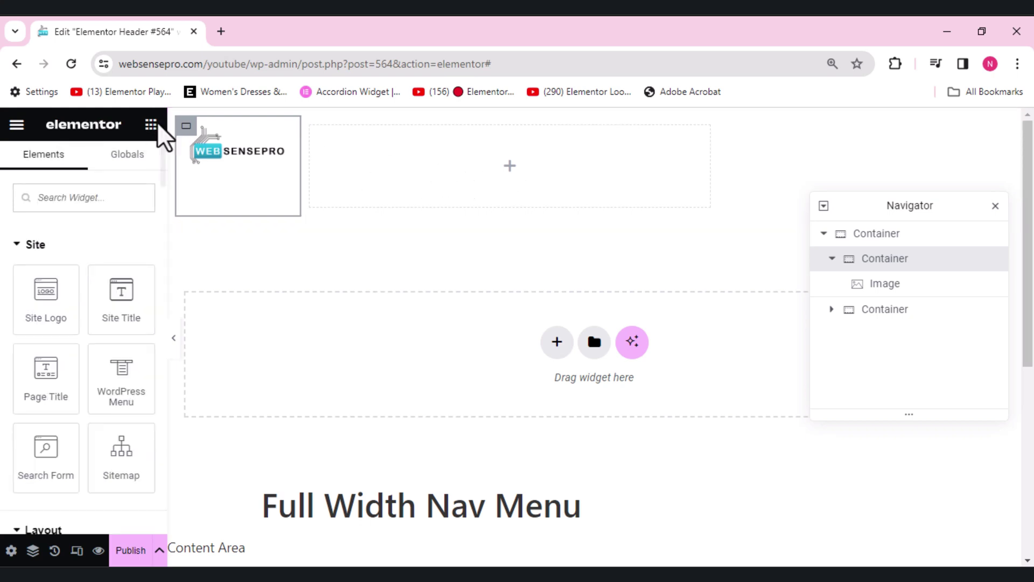
text(ic)
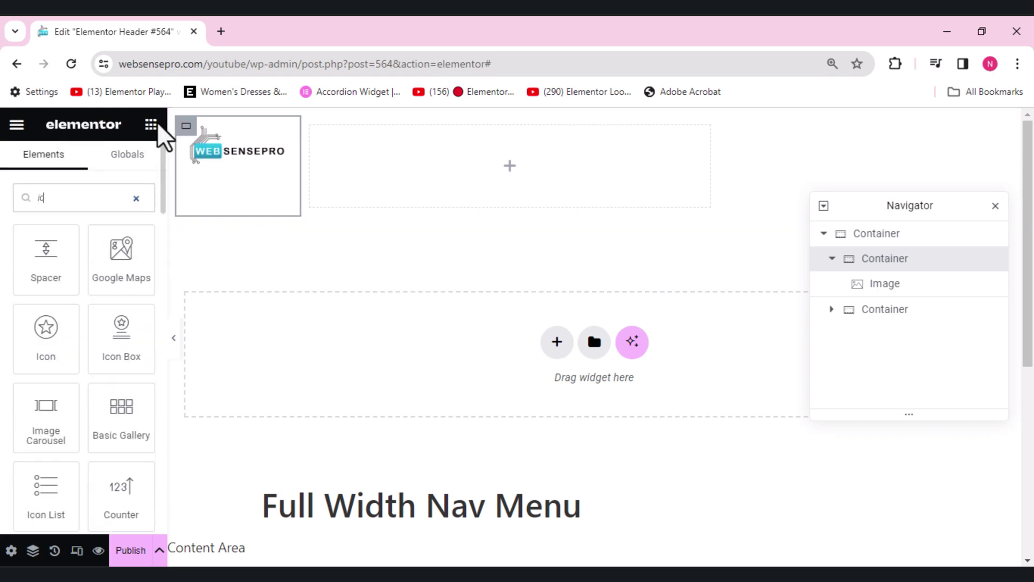
drag(56, 340, 539, 160)
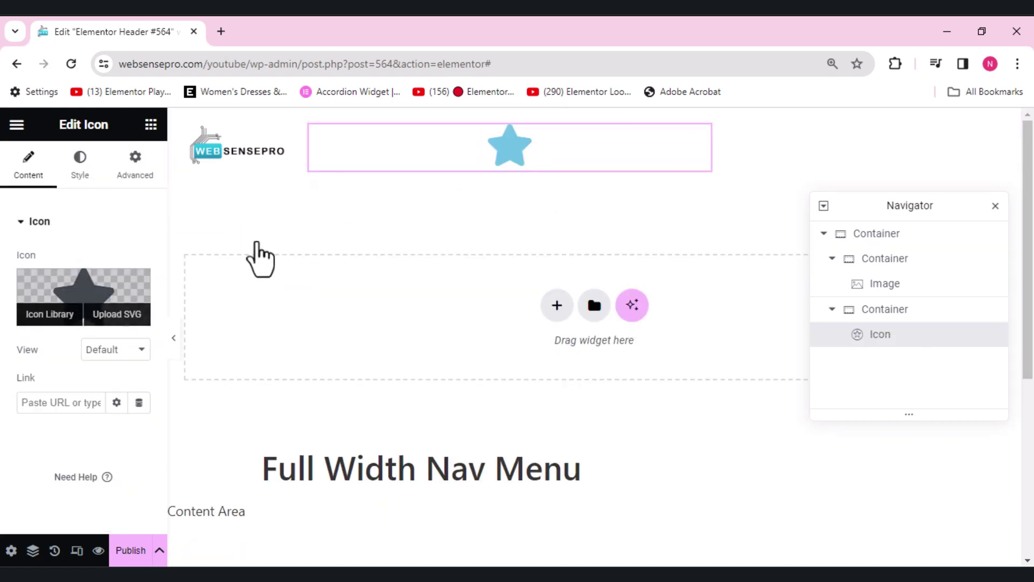
click(104, 288)
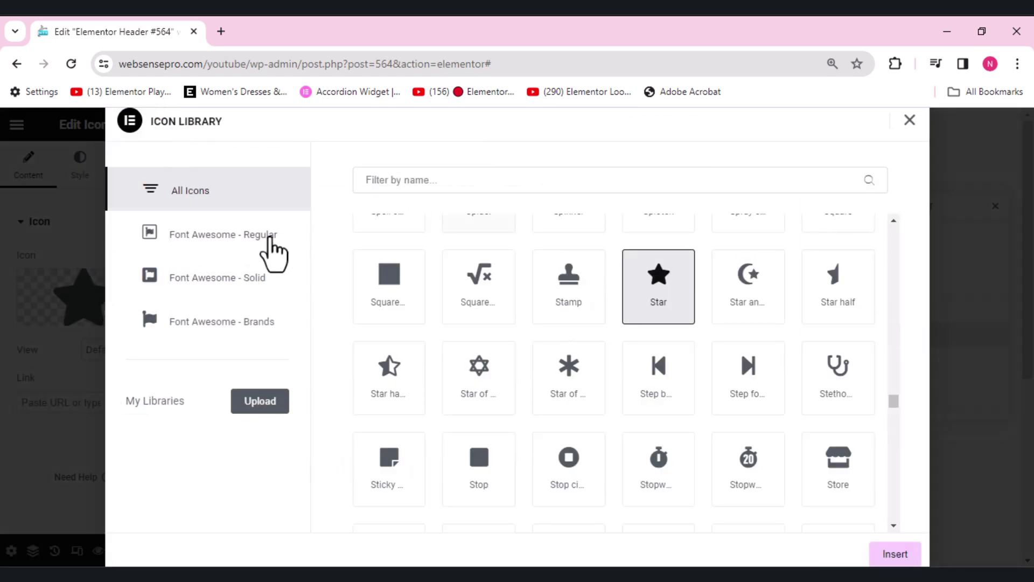
click(464, 180)
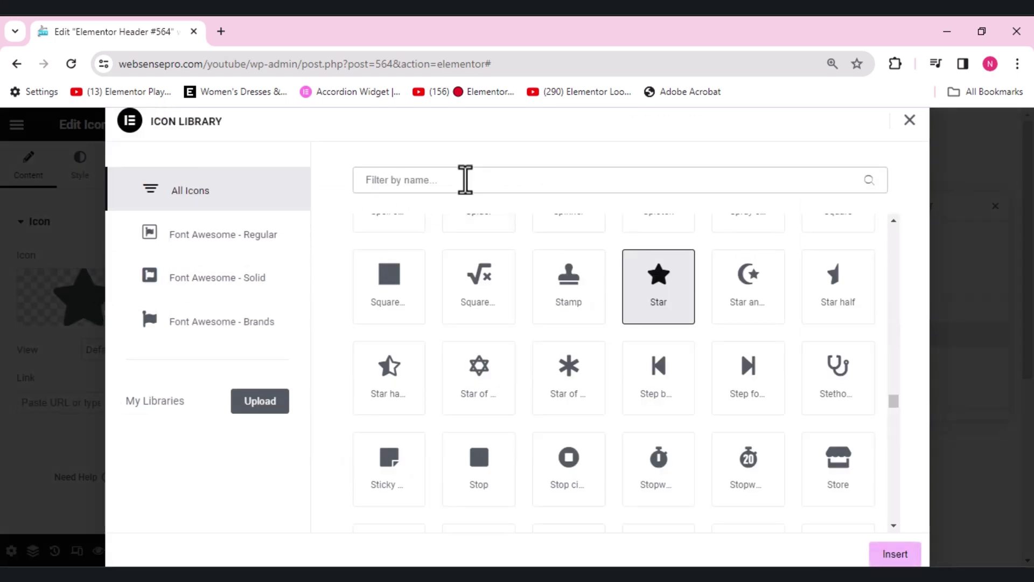
text(bar)
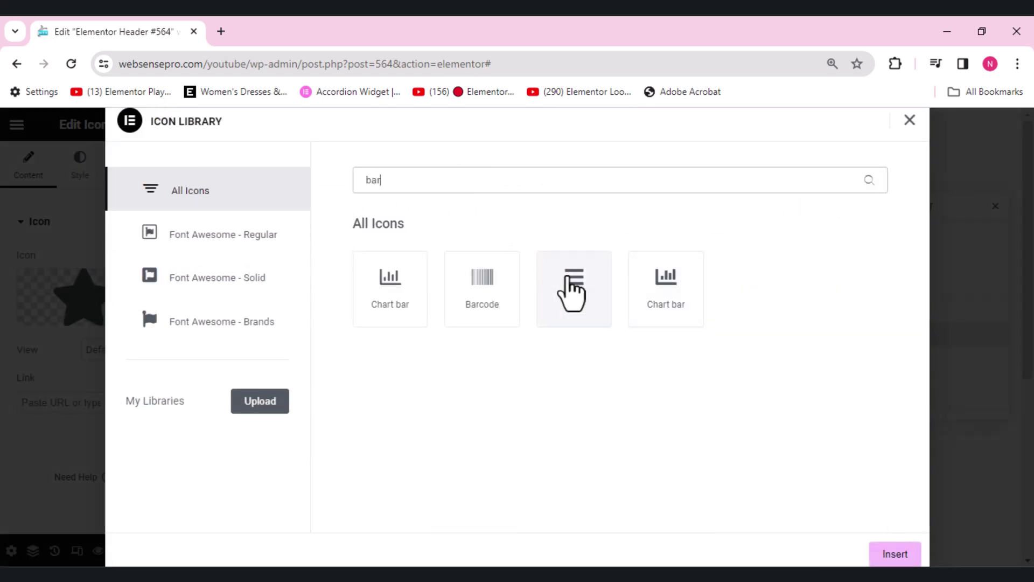
click(579, 291)
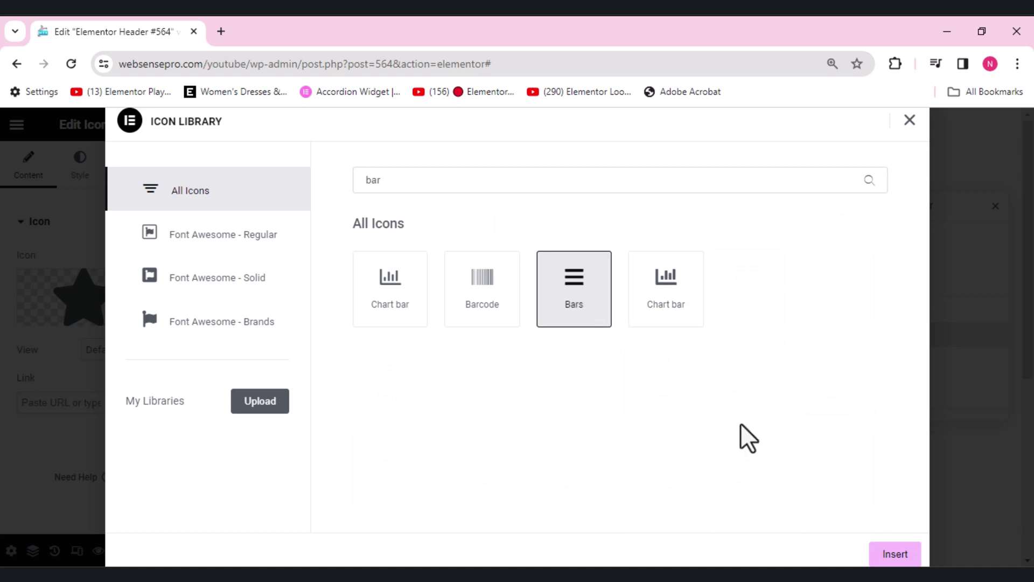
click(897, 554)
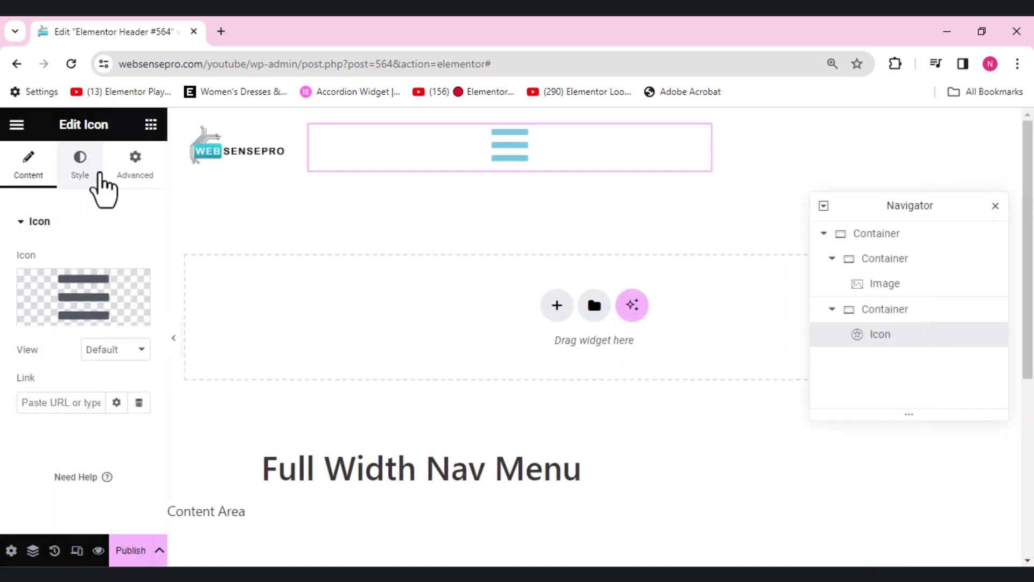
- Set the bars icon's primary color to black and align it to the right
click(82, 171)
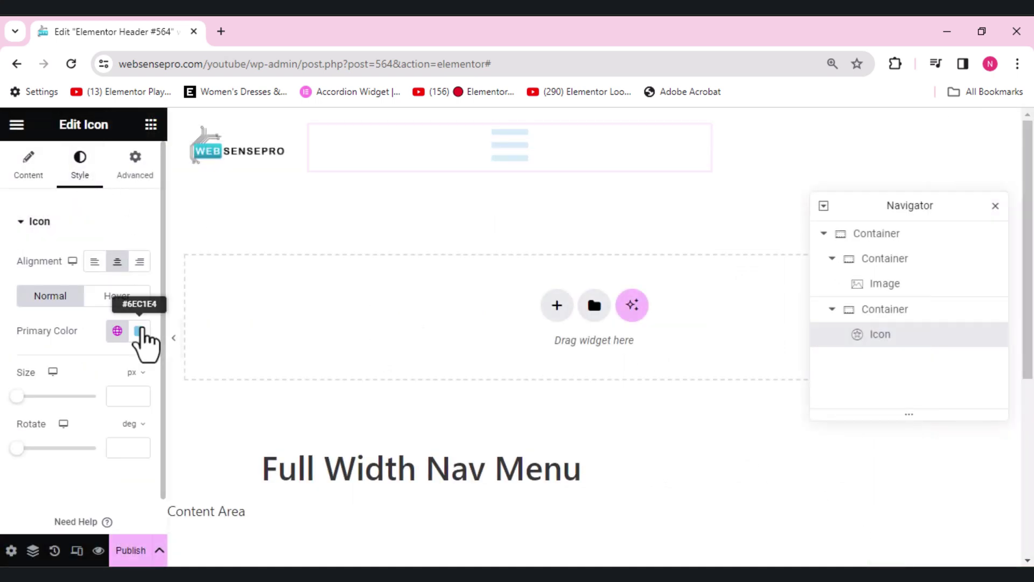
click(139, 331)
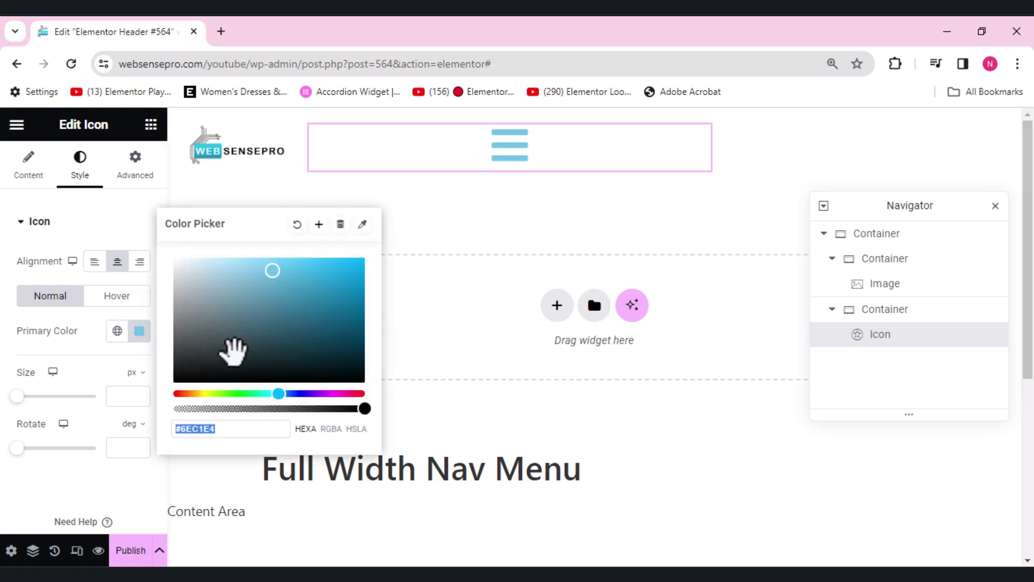
drag(233, 351, 173, 382)
click(3, 495)
click(140, 265)
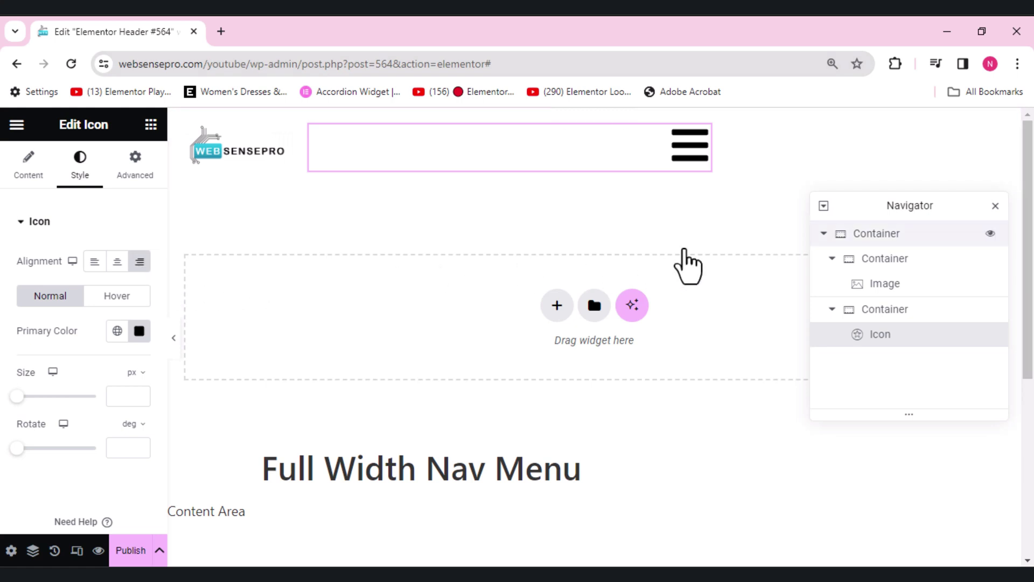
- Set the outer container's Justify Content to Space Between
click(864, 244)
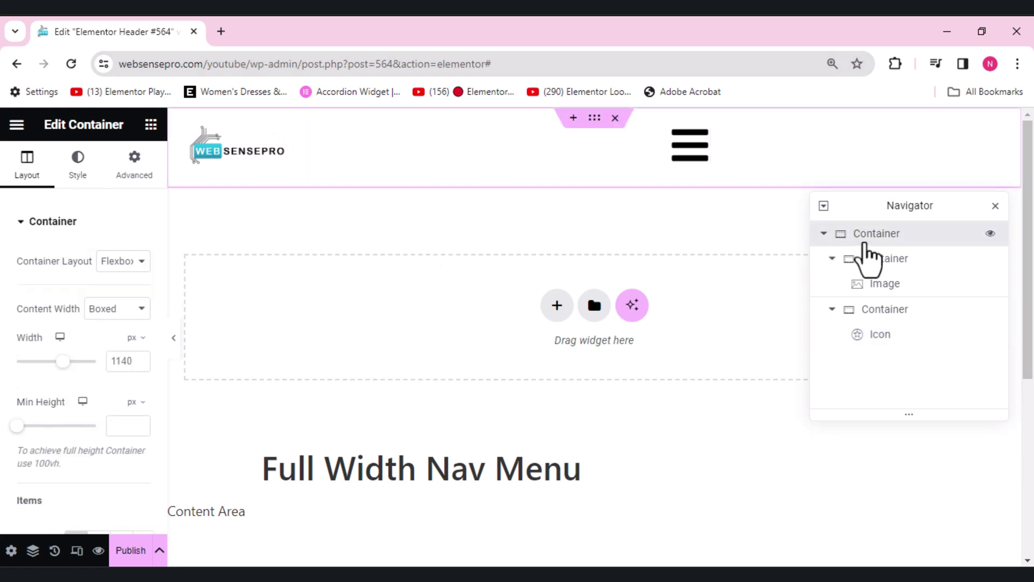
scroll(162, 269, down, 1)
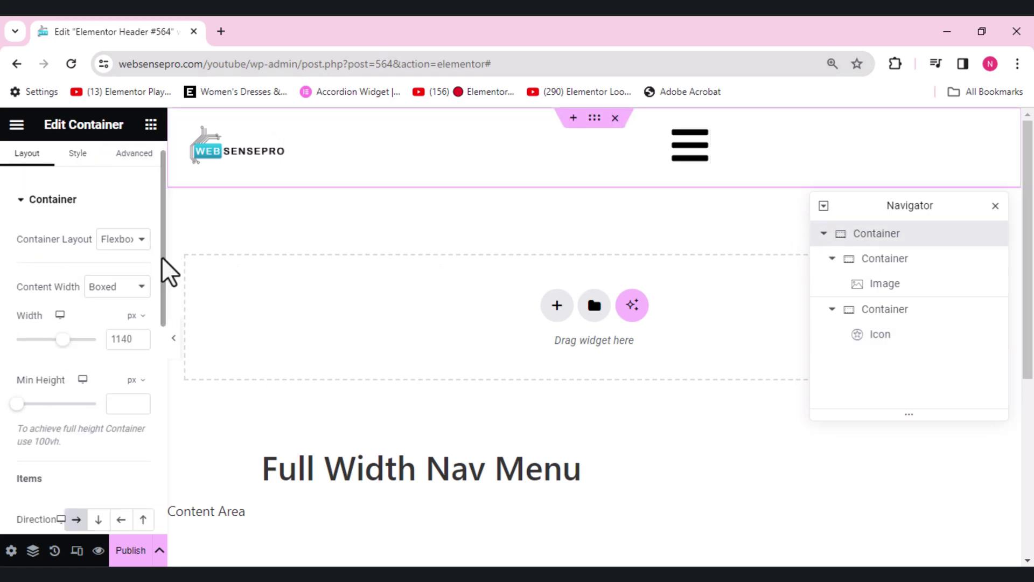
drag(161, 258, 157, 354)
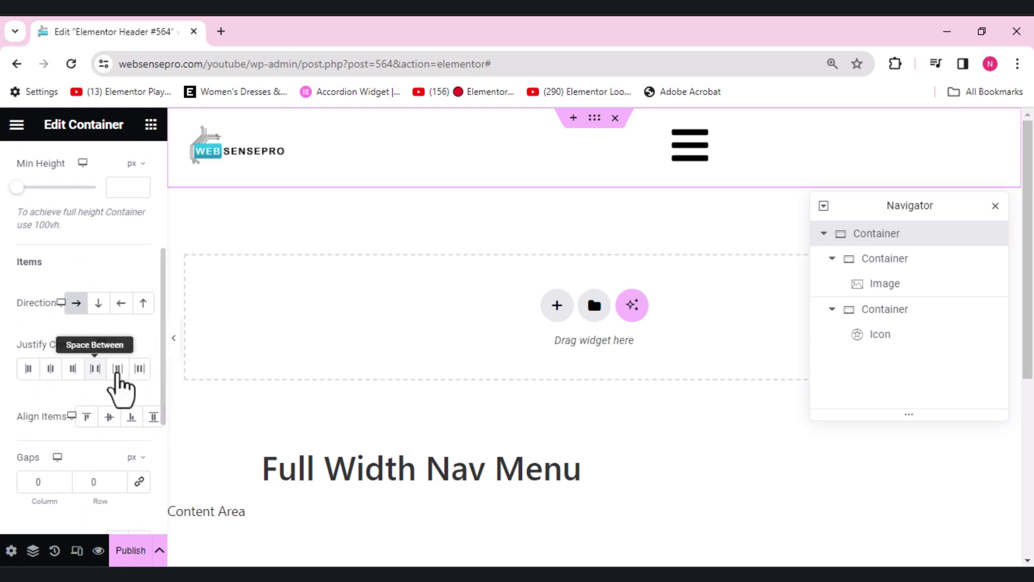
click(117, 377)
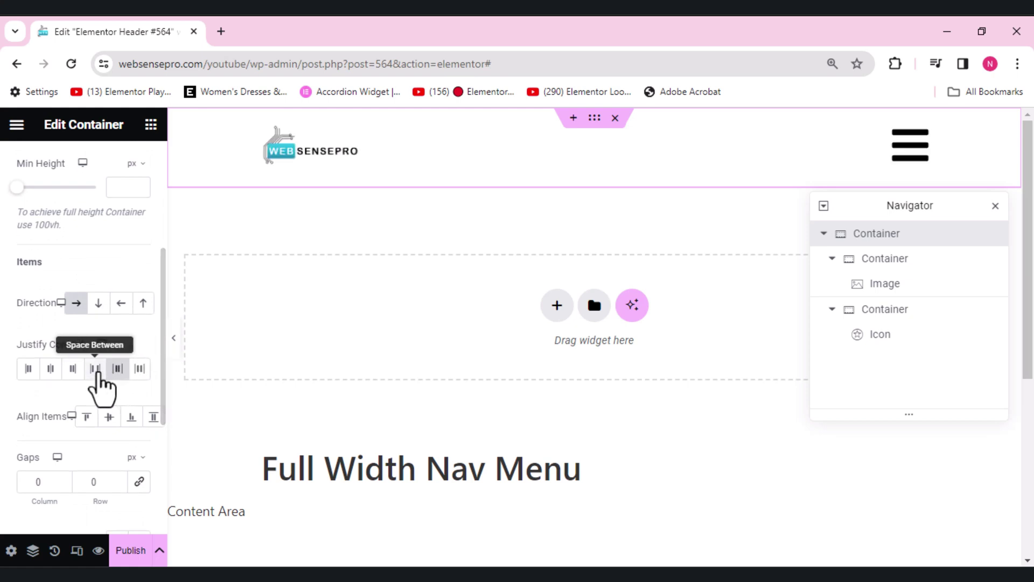
click(96, 377)
- Stretch the outer header container's content to full width and set the bars icon's size to 23 px
drag(161, 329, 859, 325)
click(876, 345)
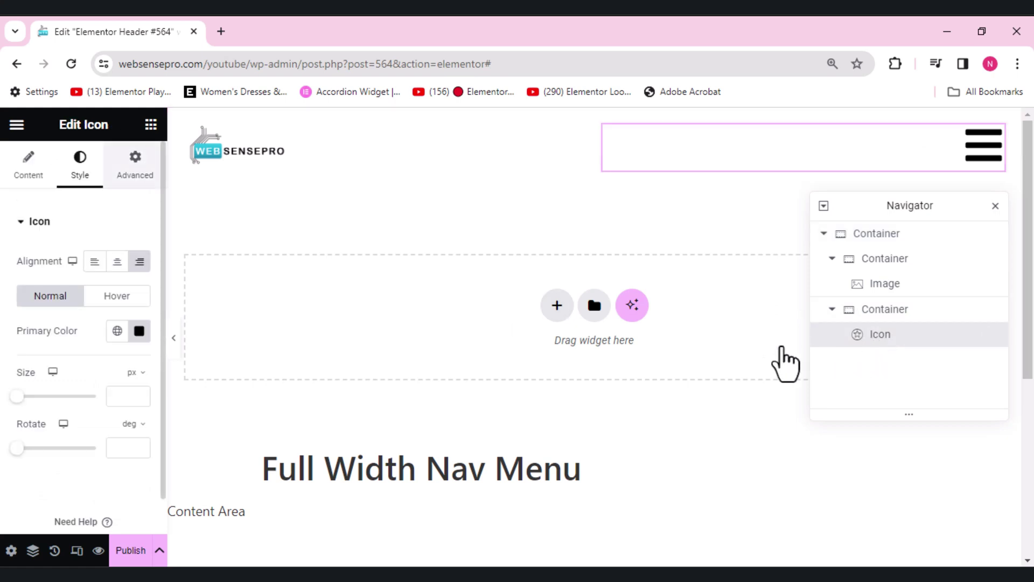
mouse_move(15, 398)
mouse_down()
mouse_move(33, 397)
mouse_move(20, 397)
mouse_up()
click(140, 400)
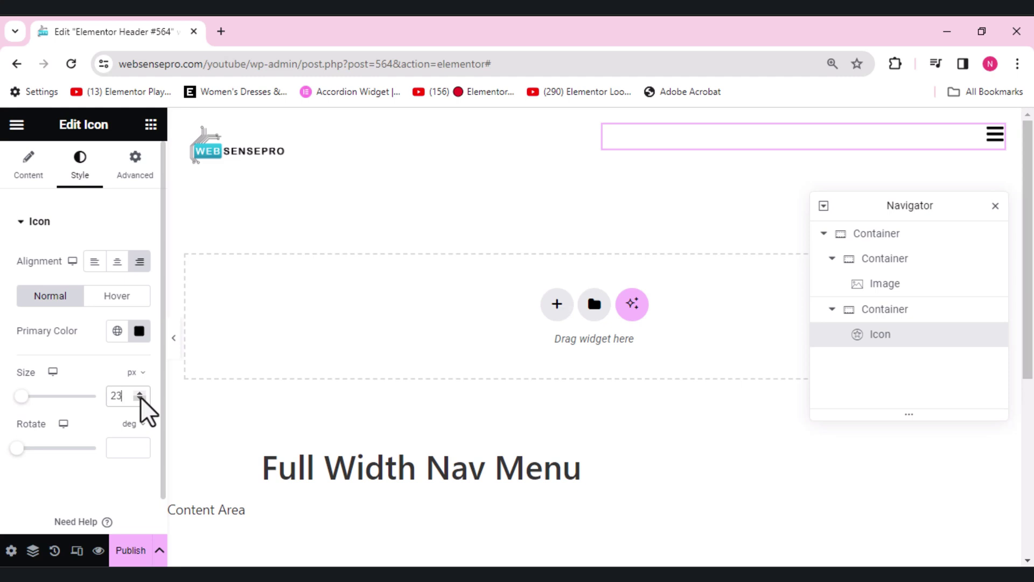
- Add a new Flexbox container with two equal side-by-side columns below the header container
click(556, 318)
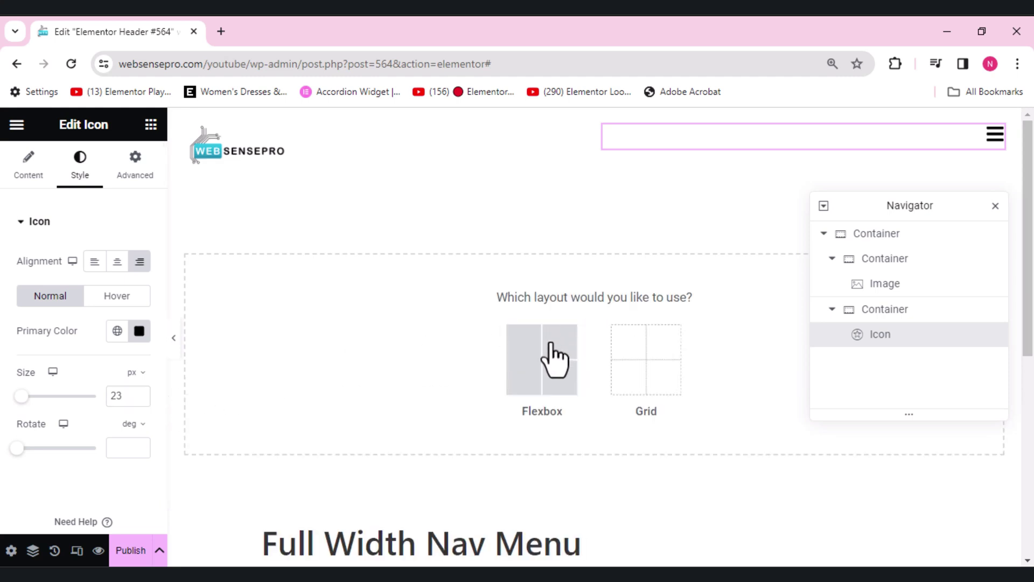
click(547, 357)
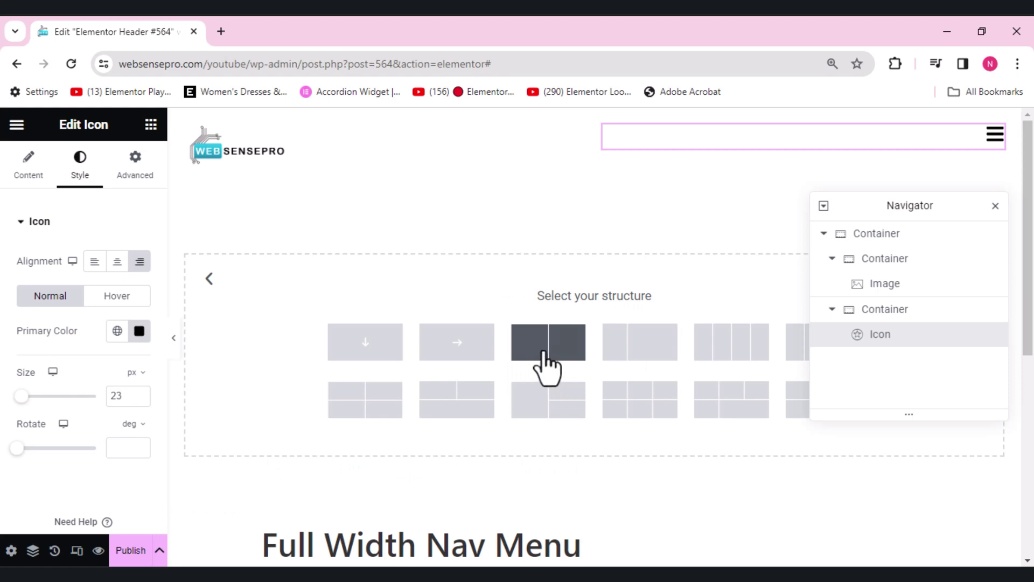
click(547, 357)
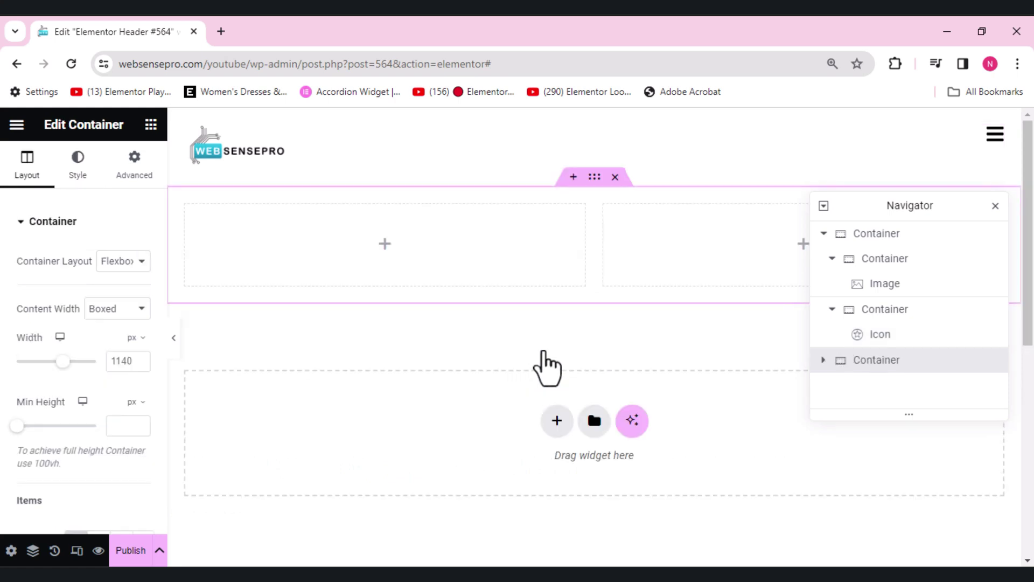
- Set the new container's content width to Full Width and its minimum height to 100 vh
click(141, 318)
click(121, 349)
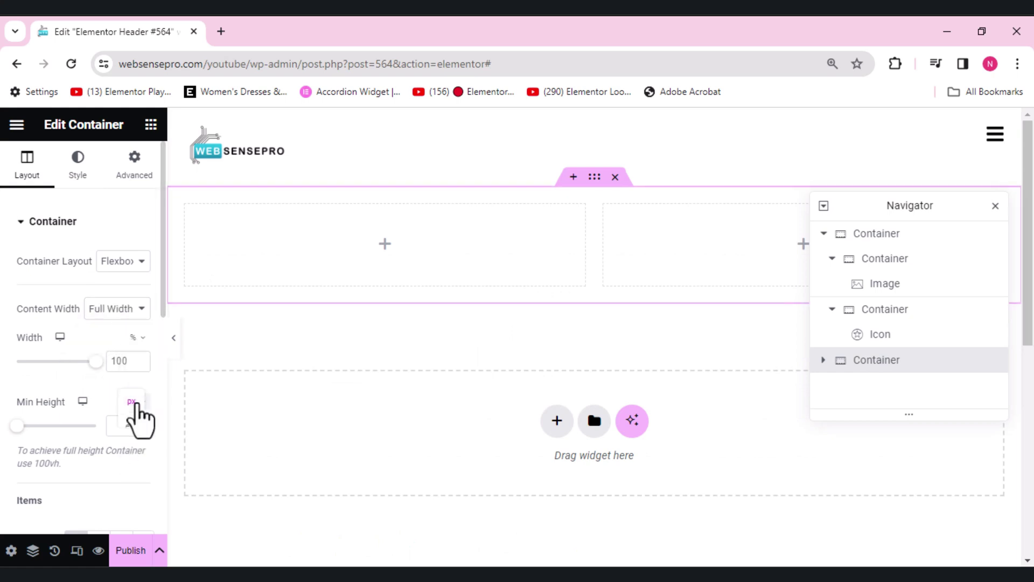
click(138, 405)
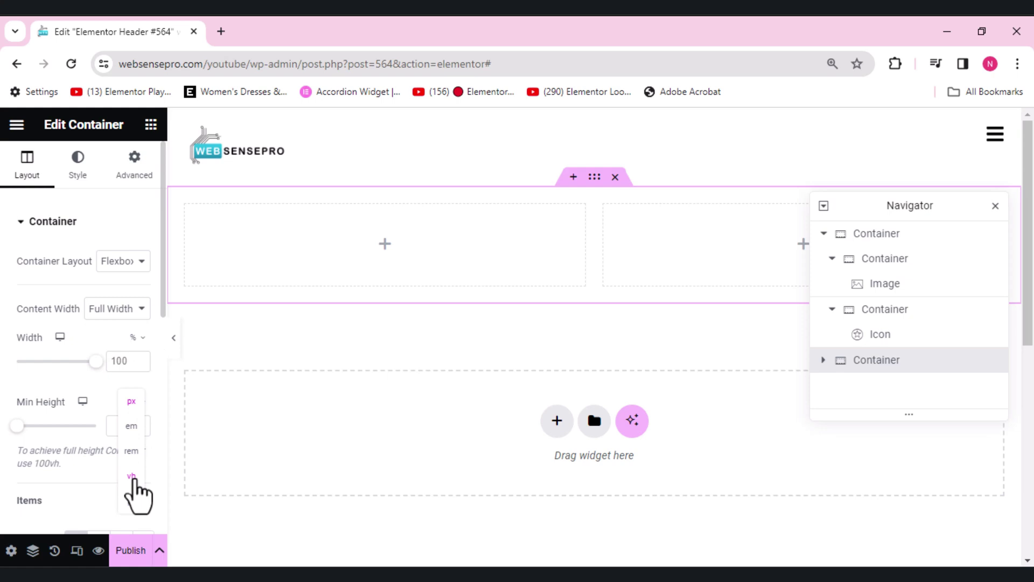
click(132, 476)
click(17, 426)
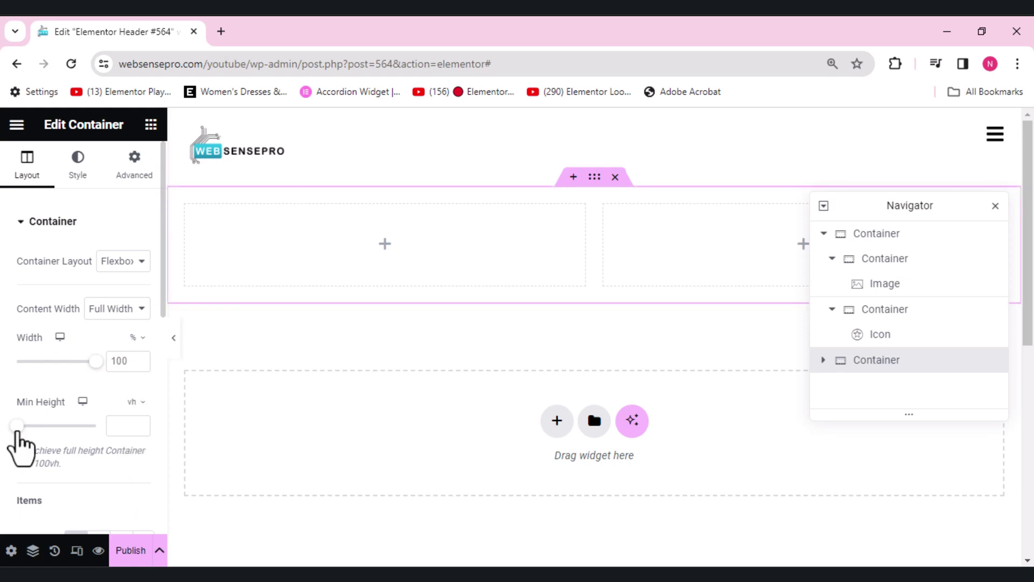
click(93, 426)
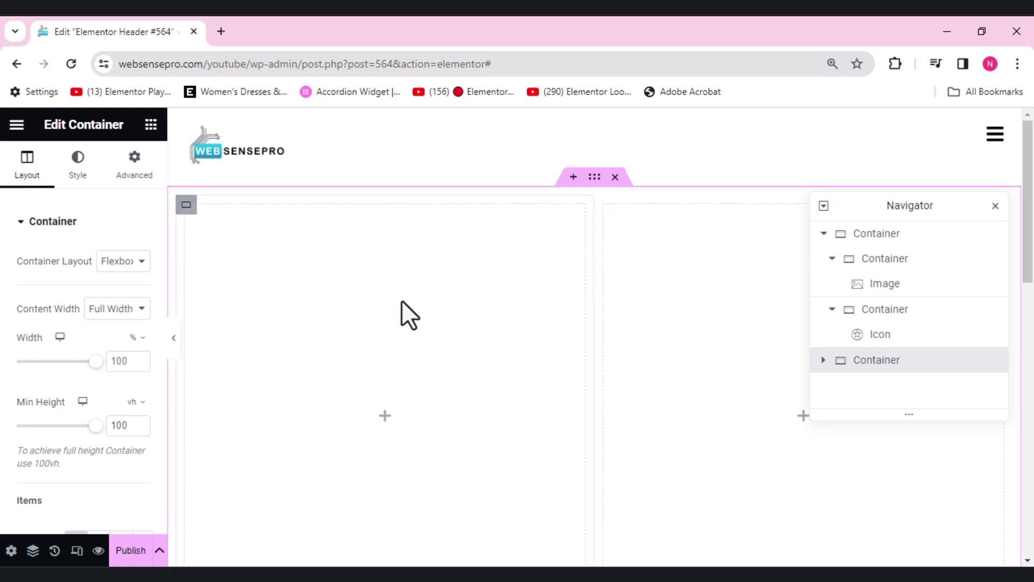
- Set the two-column container's padding to 0 on all sides
click(131, 167)
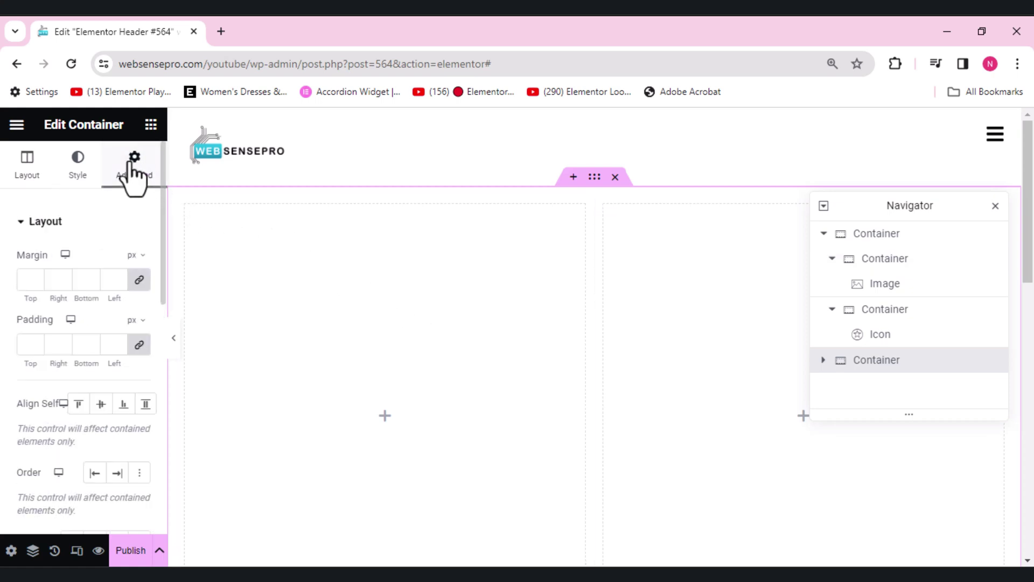
click(107, 344)
text(0)
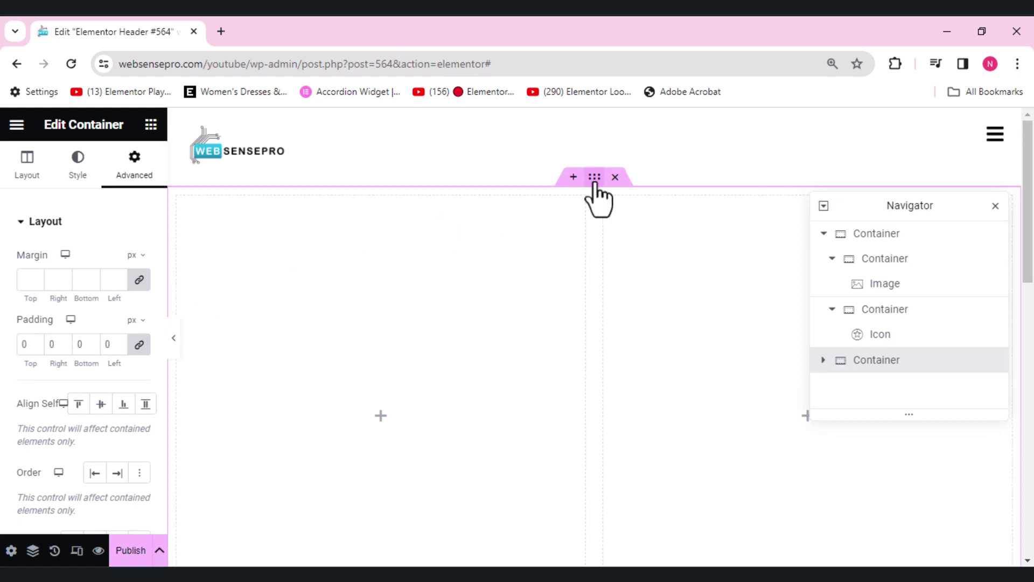
- Give the two-column container a Classic background with a black color
click(79, 167)
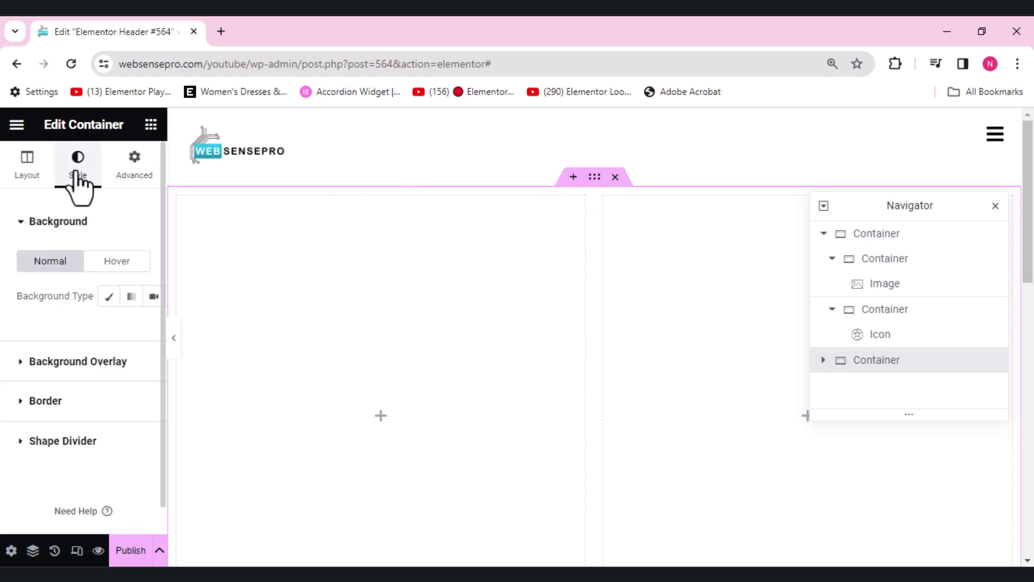
click(110, 296)
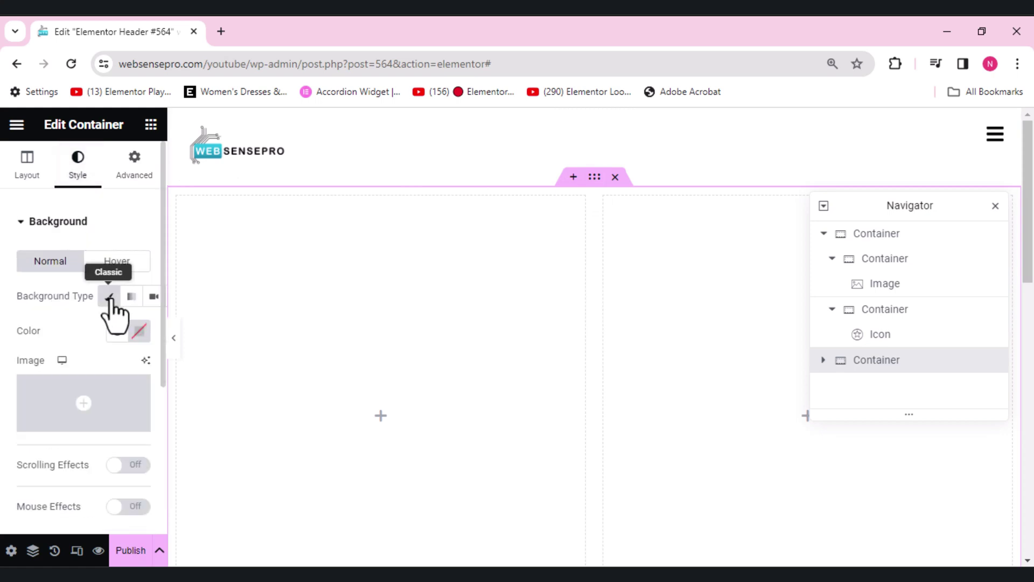
click(141, 334)
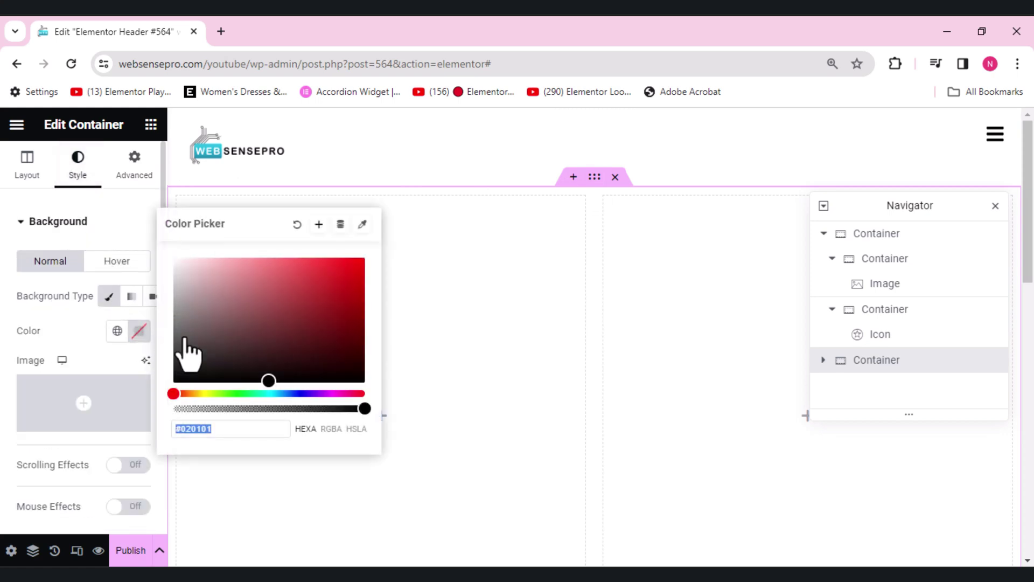
drag(220, 335, 128, 437)
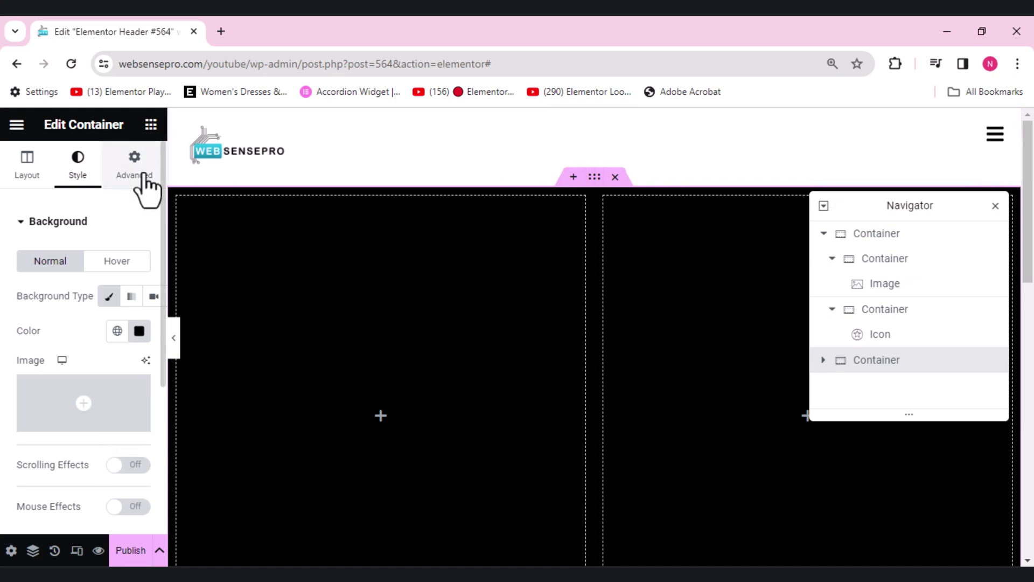
- Set the two-column container's position to Fixed and its Z-Index to 100
click(144, 178)
scroll(144, 183, down, 6)
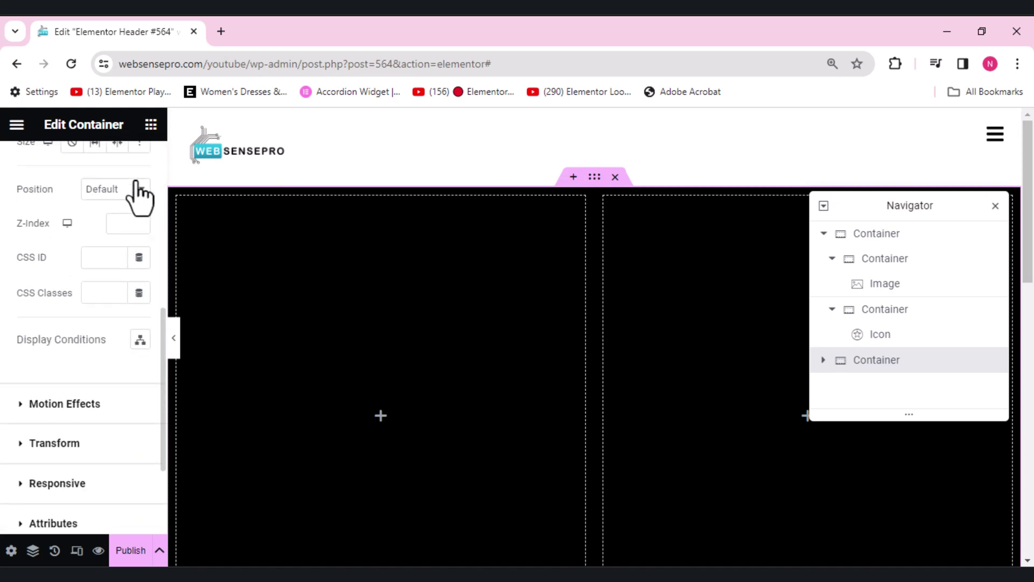
click(135, 189)
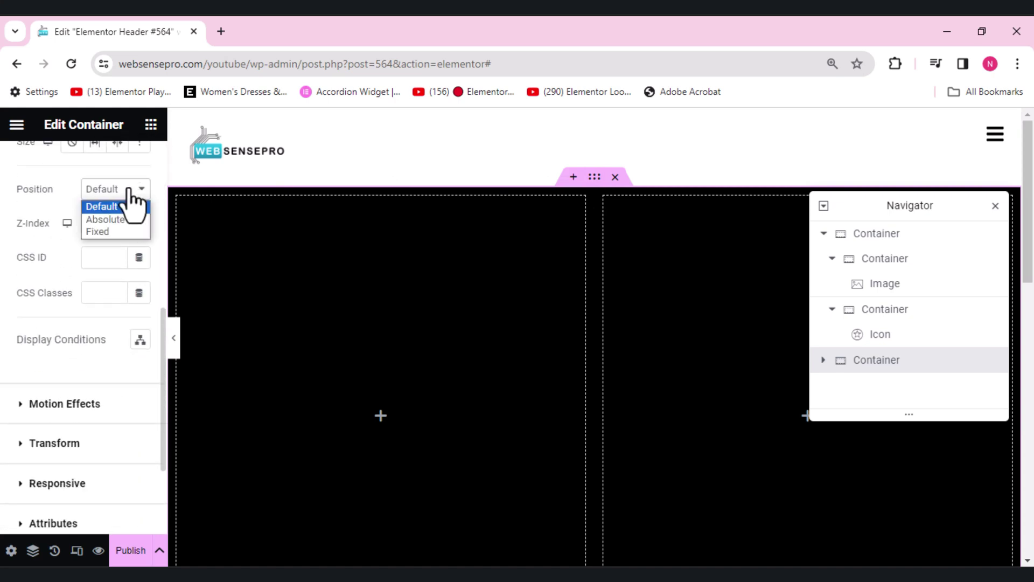
click(108, 231)
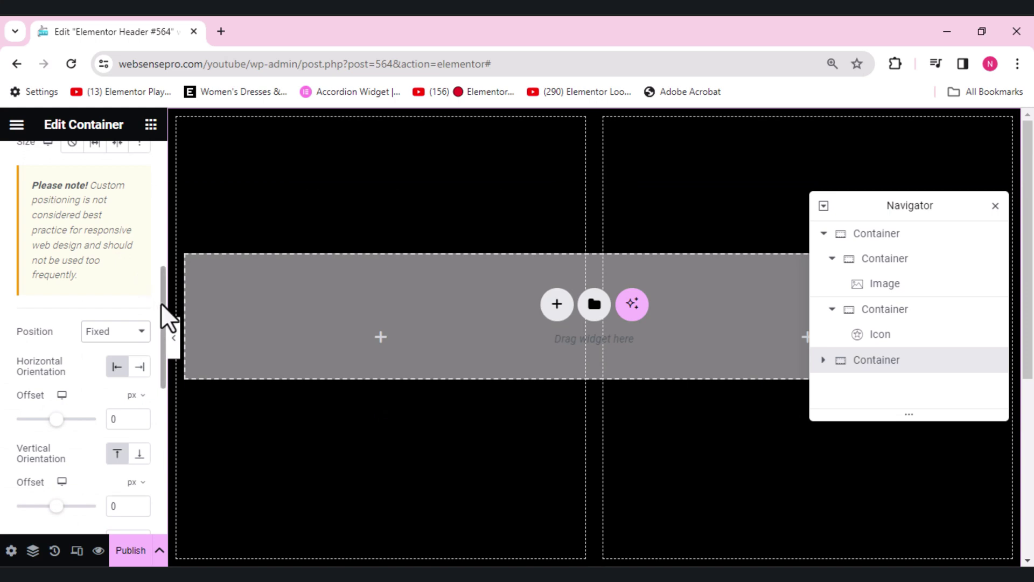
scroll(146, 321, down, 4)
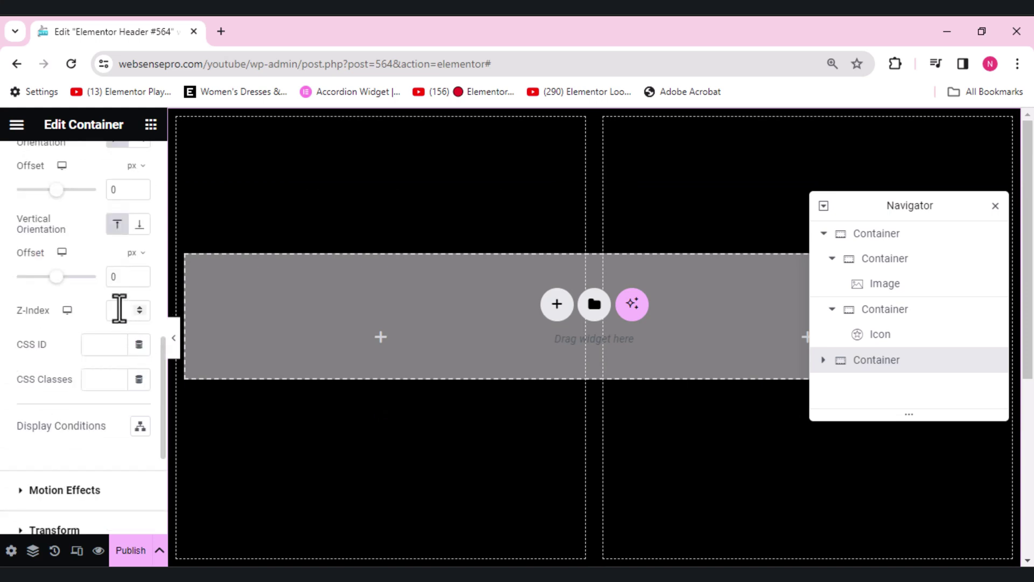
click(119, 308)
text(100)
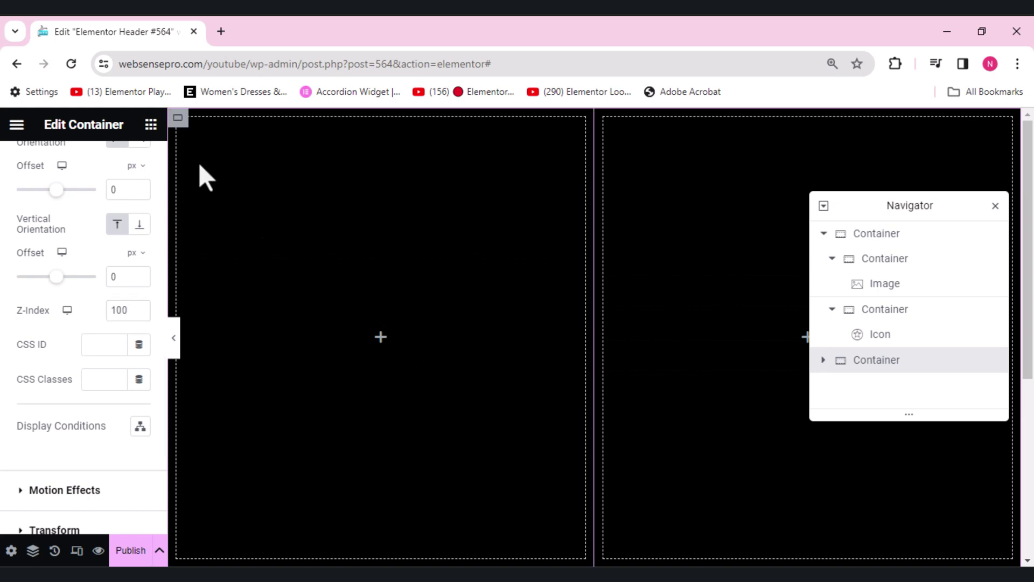
- Find the Icon List widget and place it in the first column of the black container
click(150, 125)
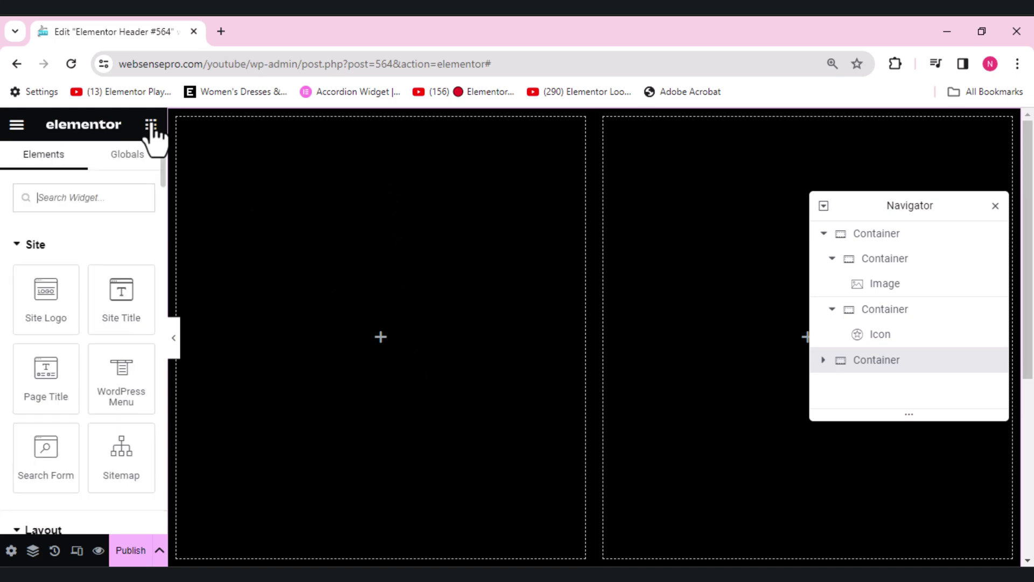
click(84, 188)
text(icon)
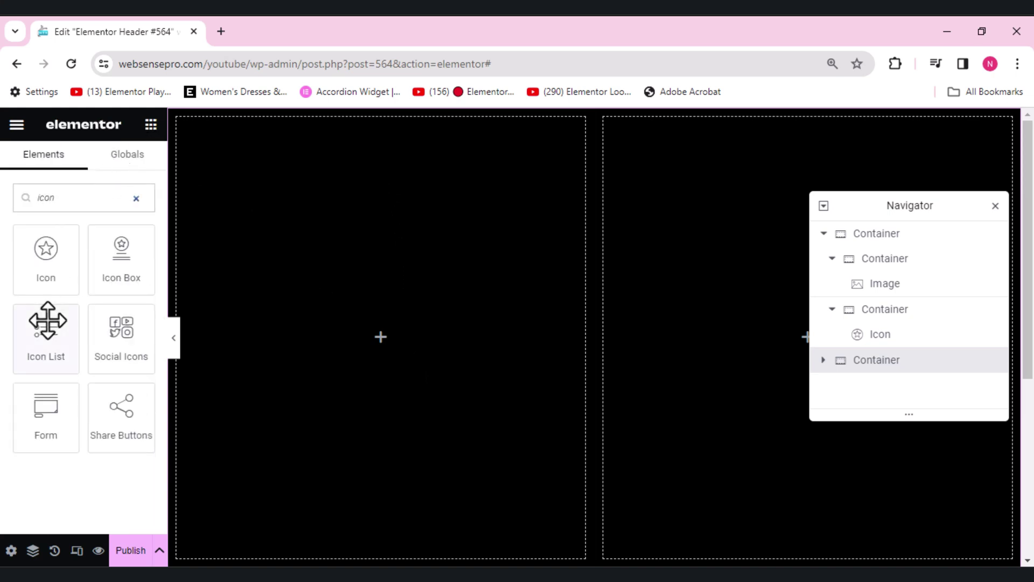
drag(42, 341, 396, 338)
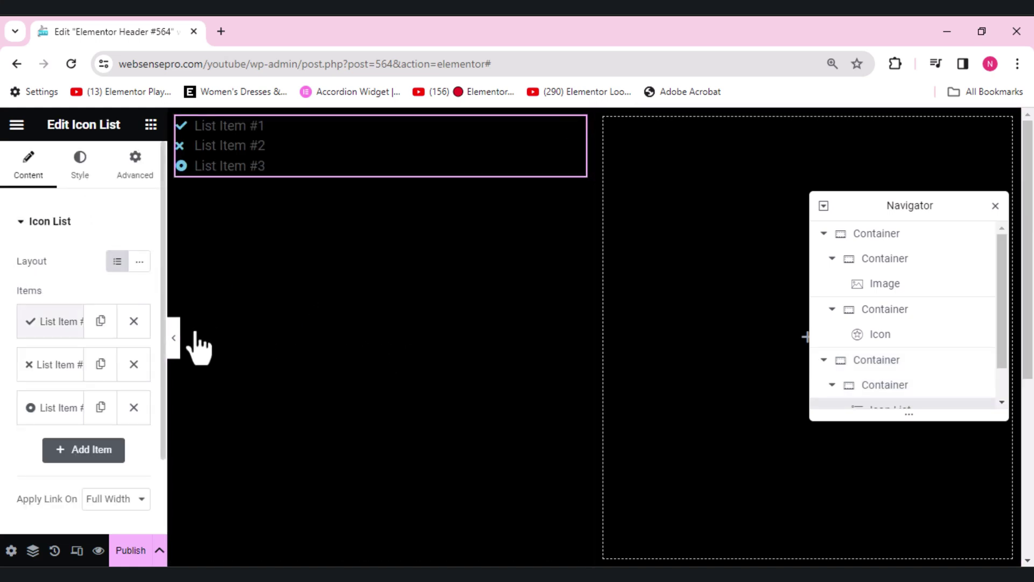
- Change the first list item's text to Home and remove its check icon
click(50, 330)
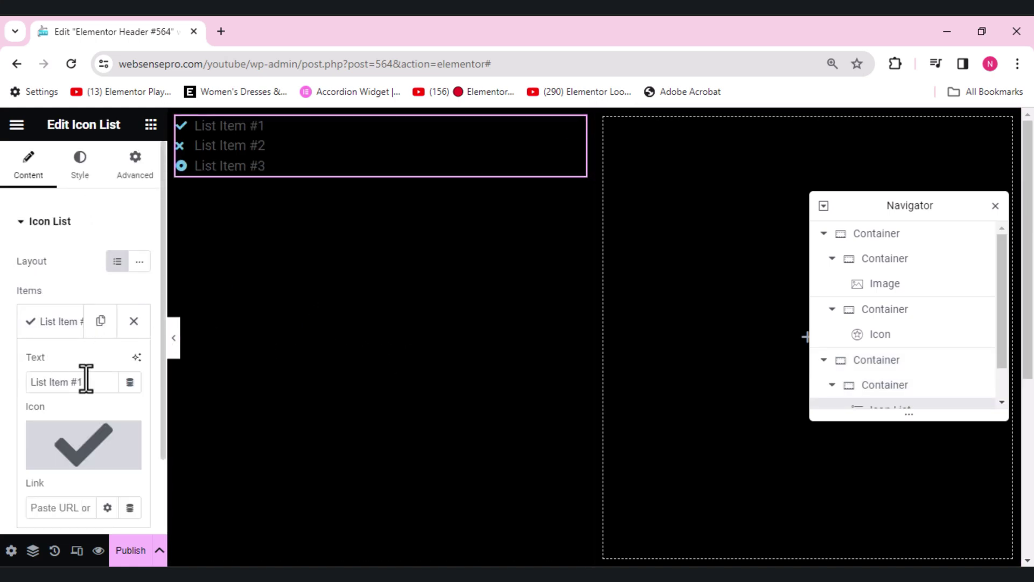
drag(90, 382, 3, 390)
text(Home)
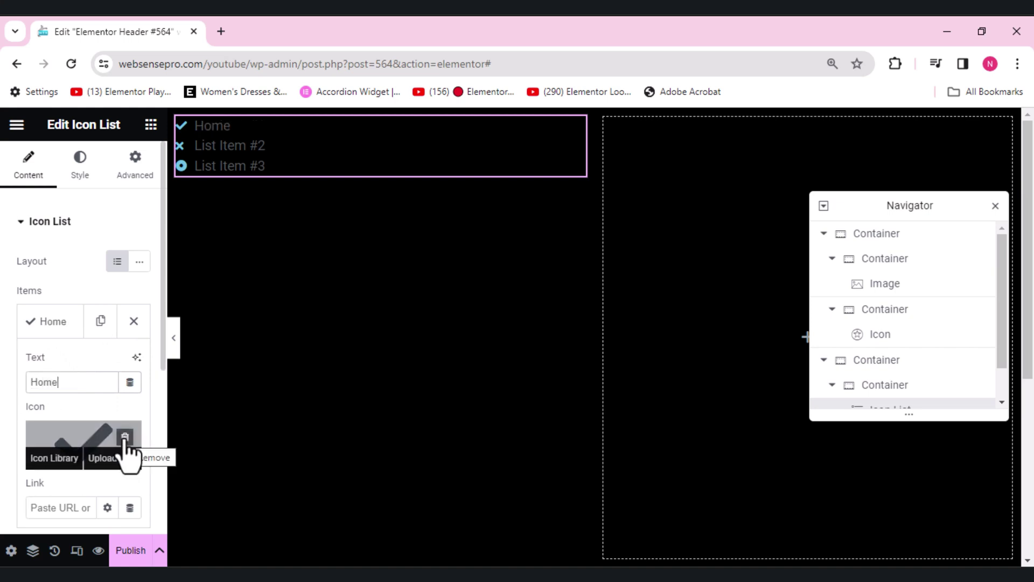
click(124, 437)
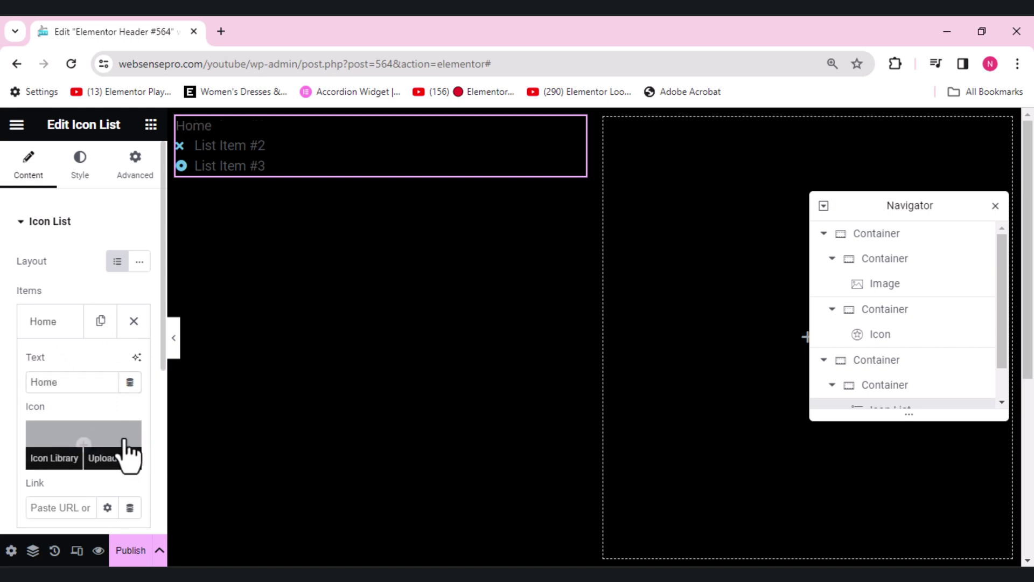
- Duplicate the Home item five times to replace the default items, naming the copies About, Services, Portfolio, Team and Contact Us
click(102, 322)
click(102, 322)
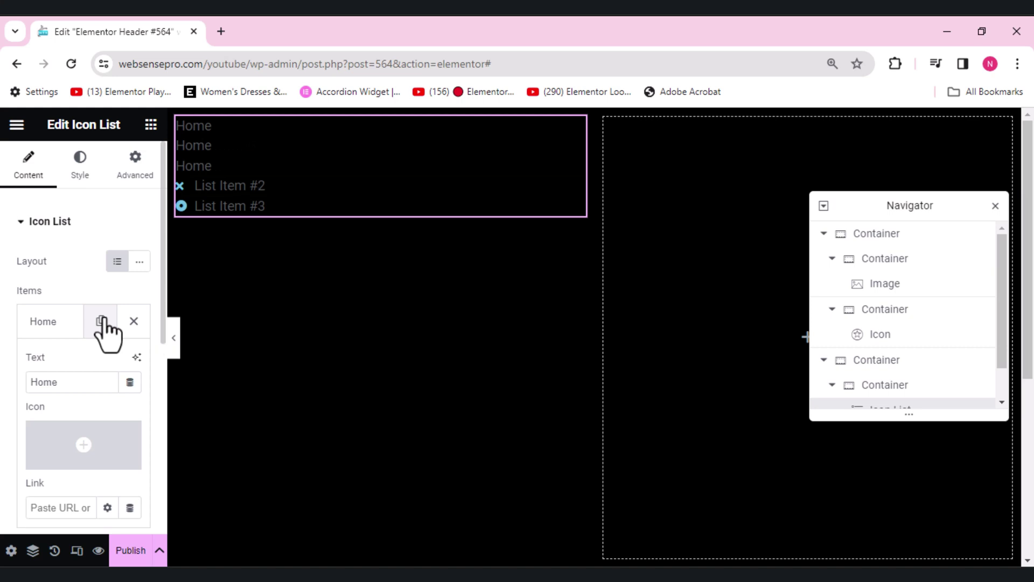
click(102, 323)
click(101, 322)
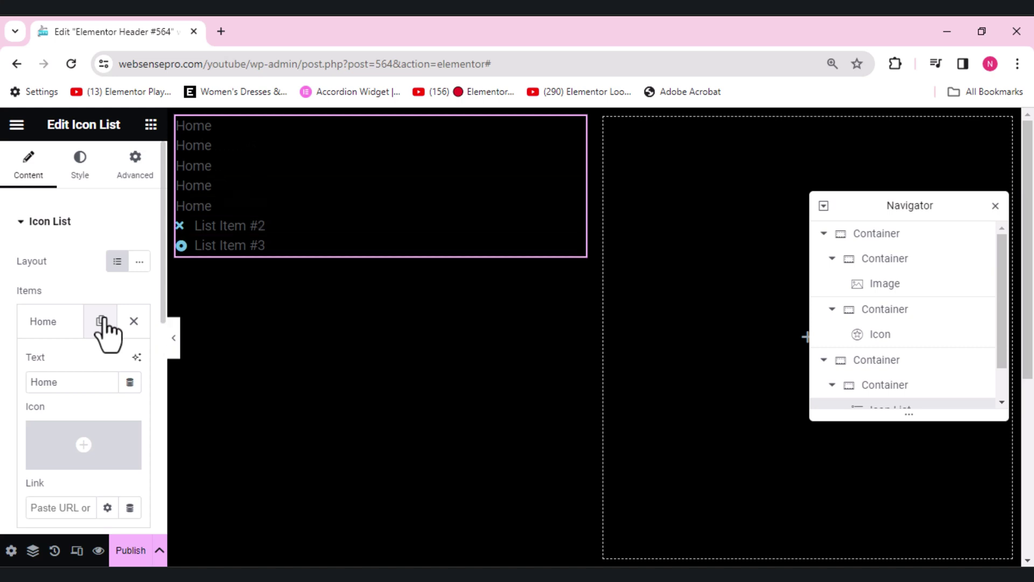
click(102, 322)
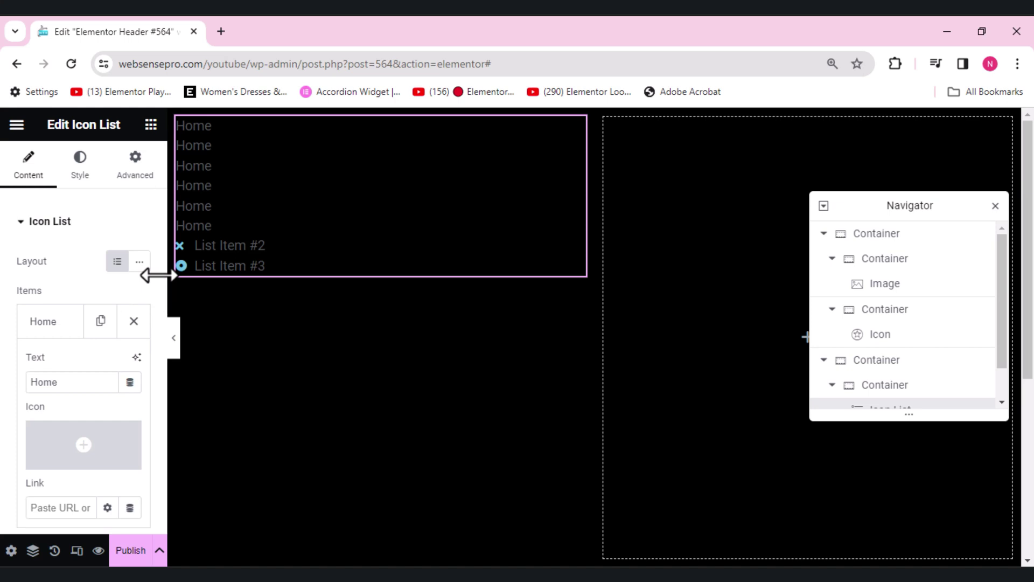
scroll(159, 274, down, 5)
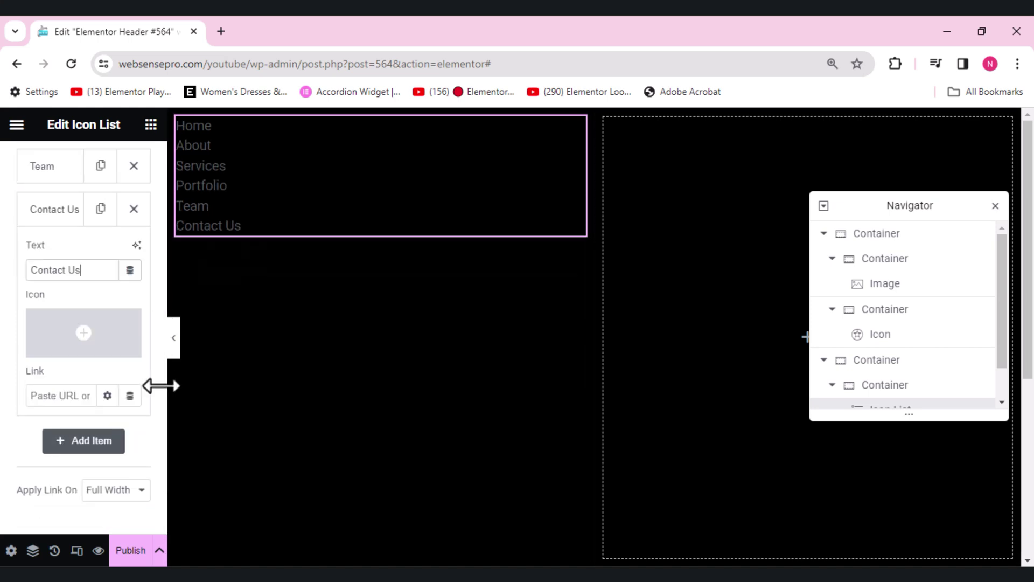
scroll(162, 386, up, 6)
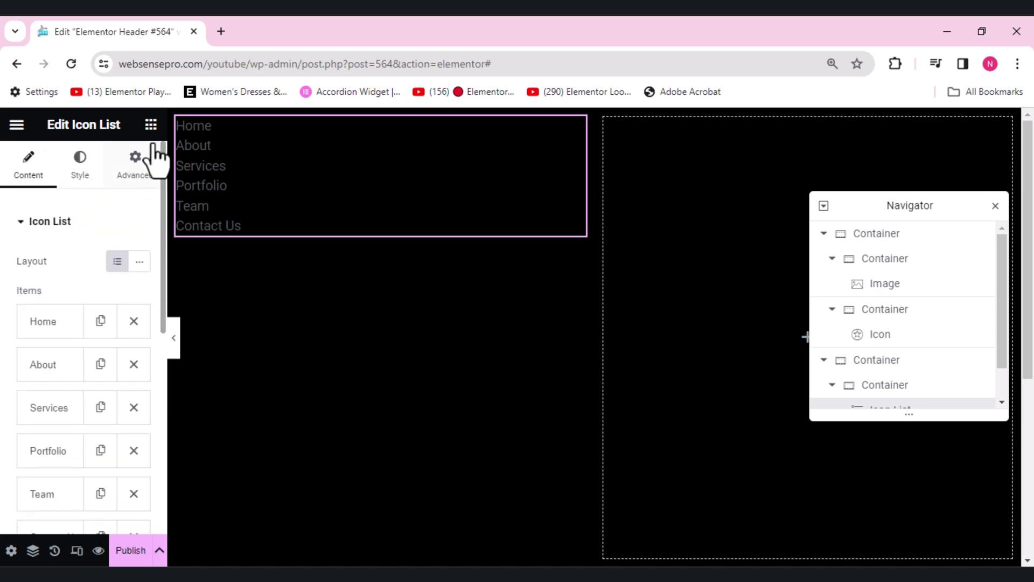
- Set the icon list's normal text color to the near-white #FEFEFE
click(86, 173)
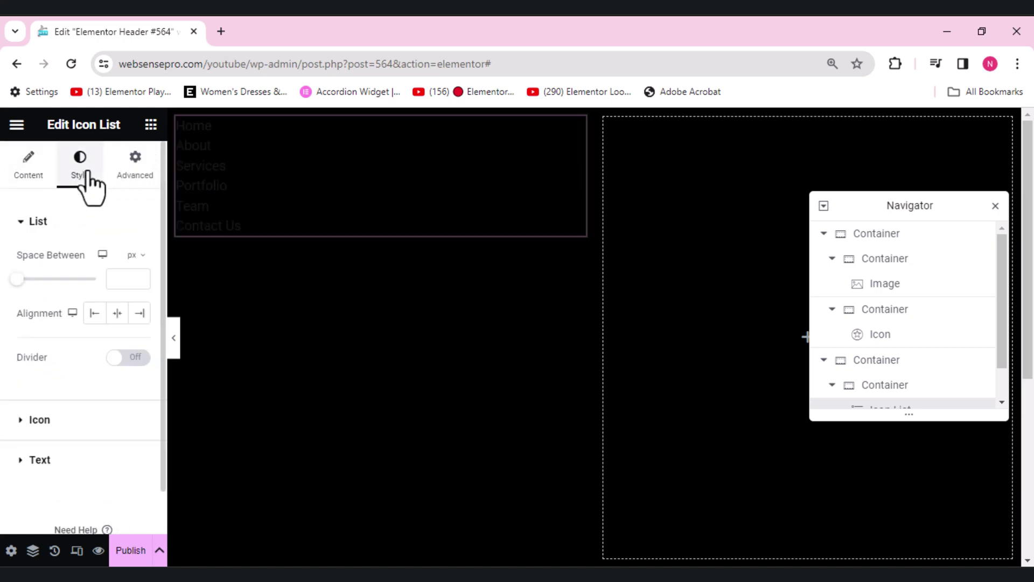
scroll(159, 420, down, 4)
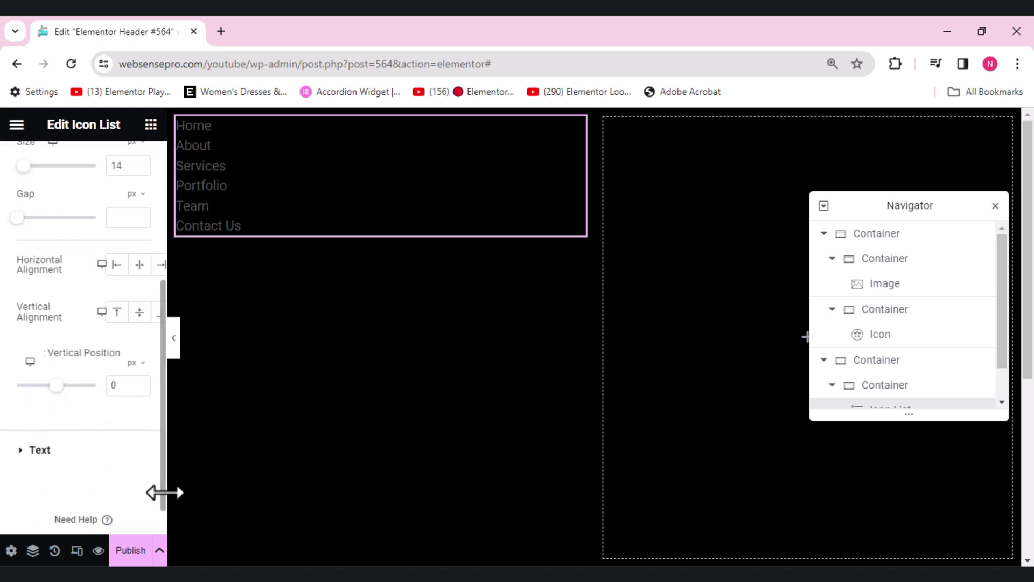
click(53, 450)
click(139, 446)
drag(88, 261, 25, 232)
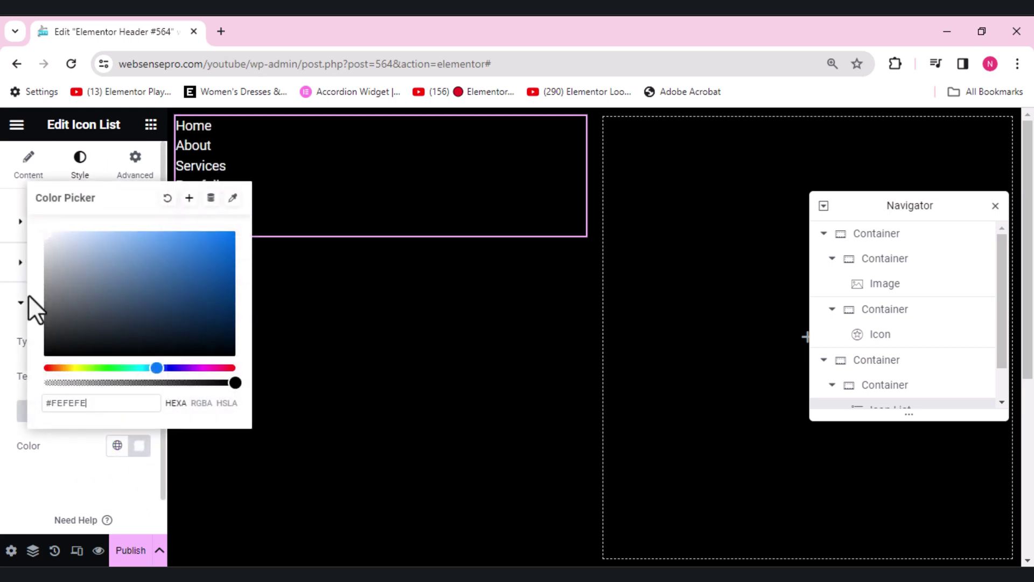
click(34, 468)
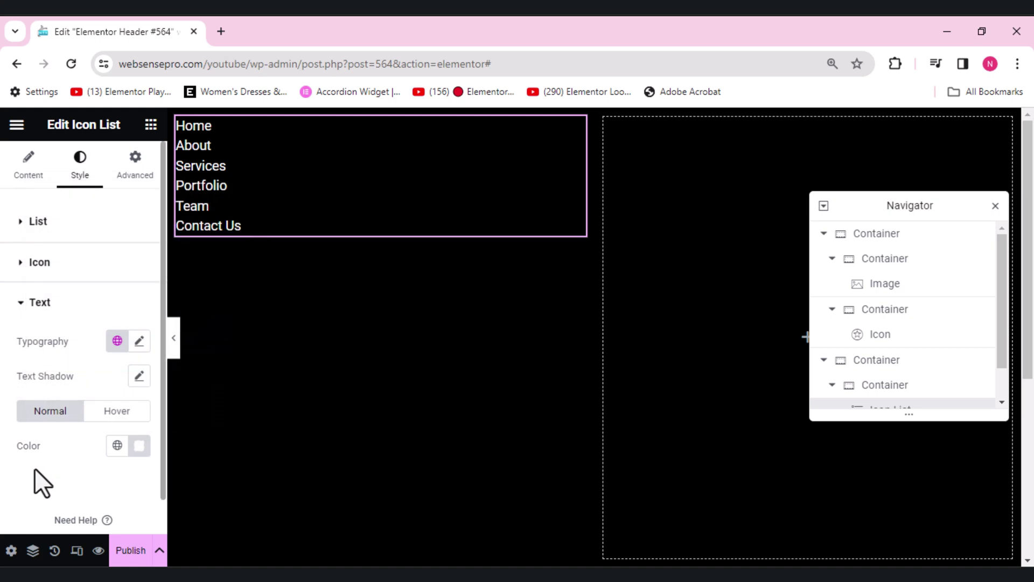
- Set the icon list's text typography to the Poppins font family at 25 px
click(140, 342)
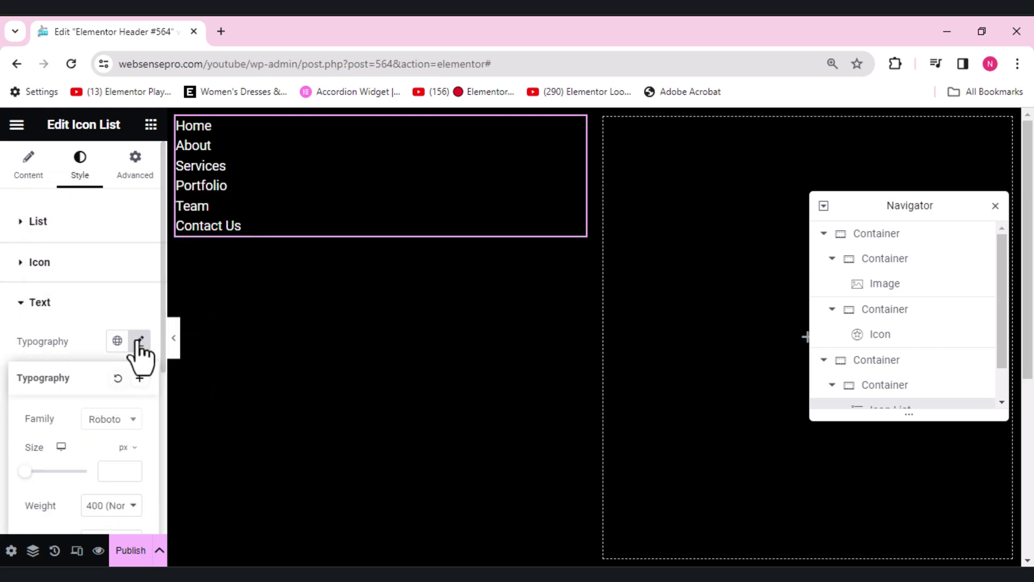
click(129, 420)
click(129, 423)
click(130, 421)
text(popp)
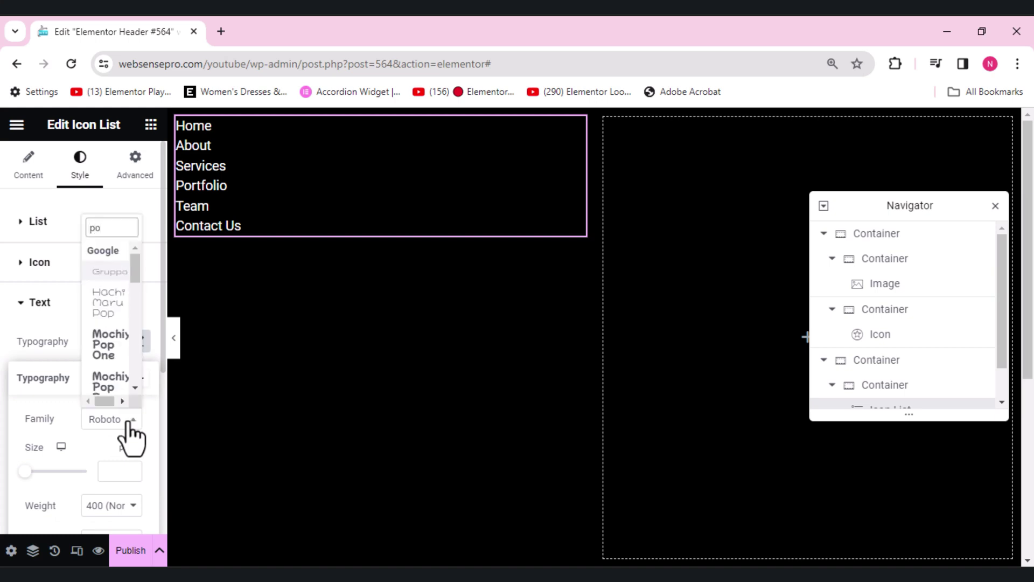
click(122, 397)
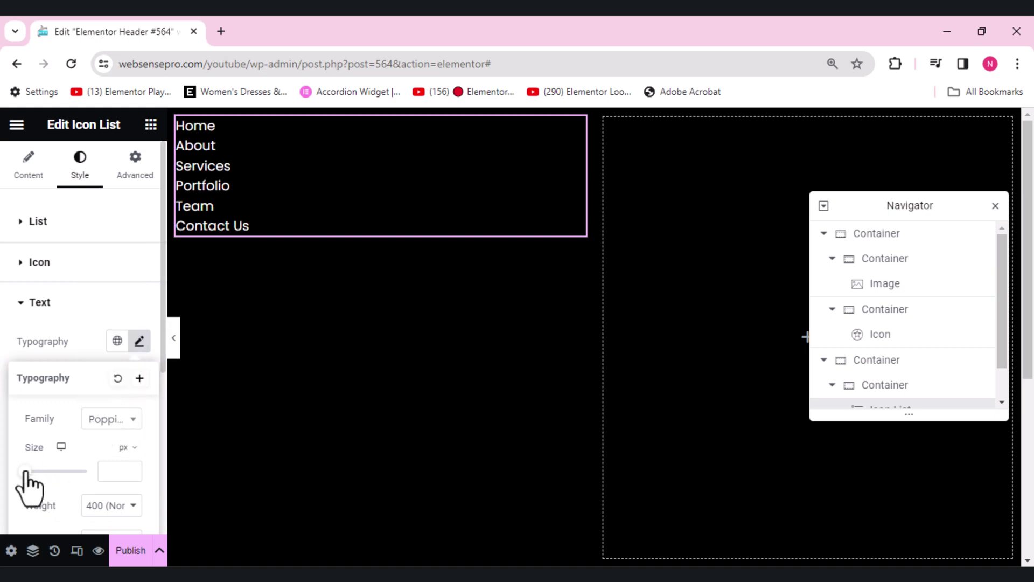
drag(25, 472, 32, 473)
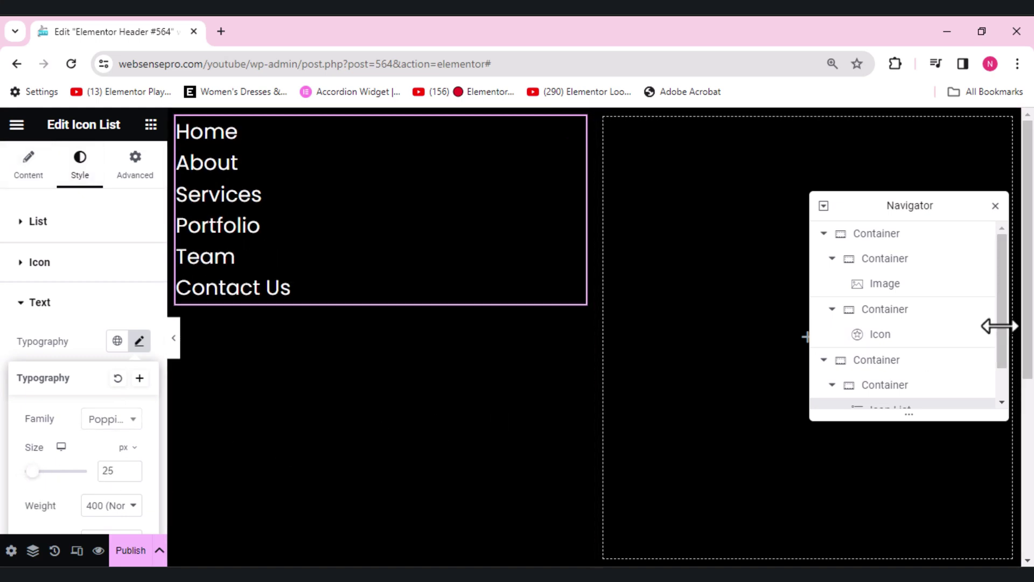
- Center the content of the menu's first-column container vertically with Justify Content
scroll(1000, 325, down, 1)
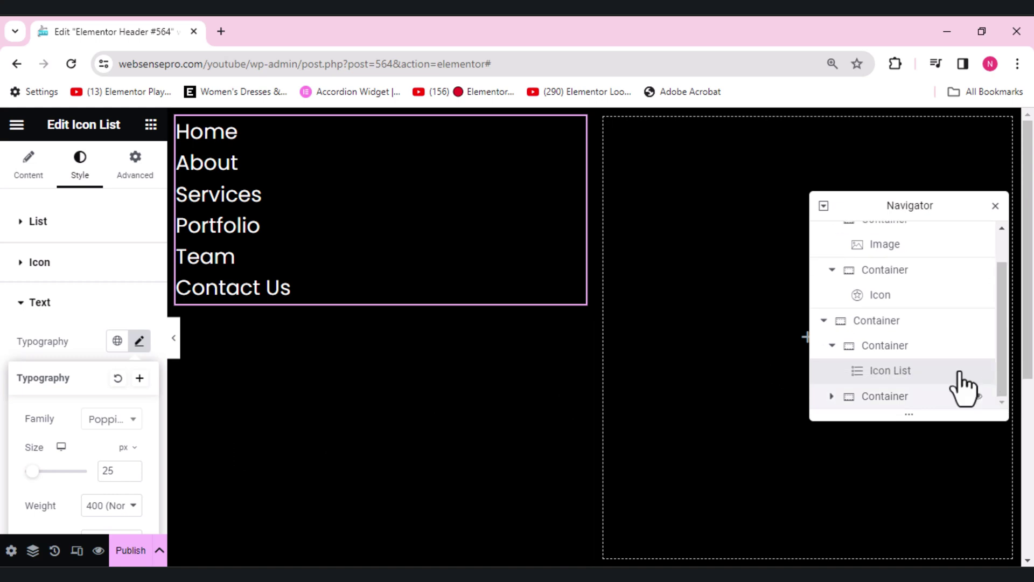
click(879, 355)
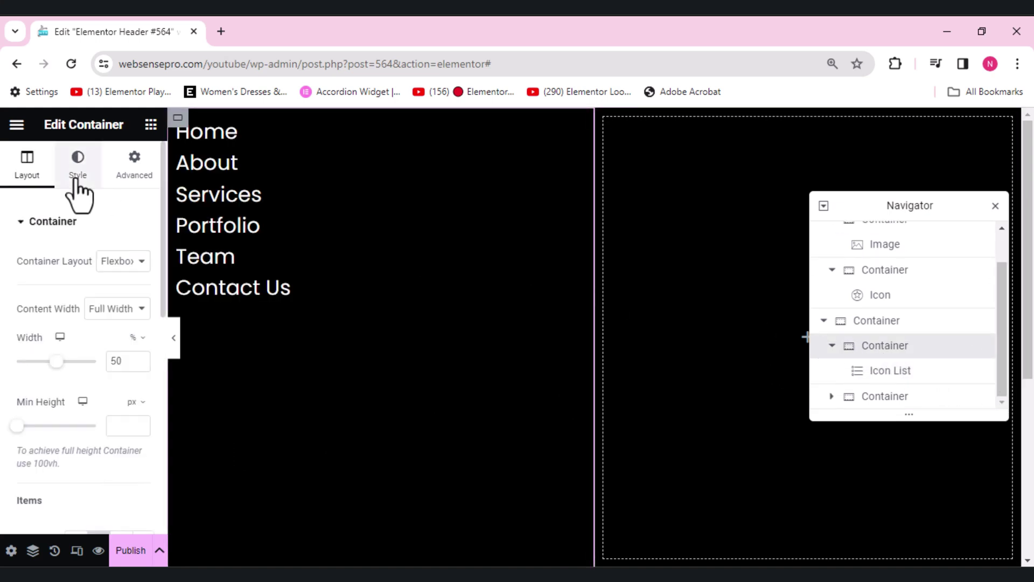
scroll(78, 194, down, 5)
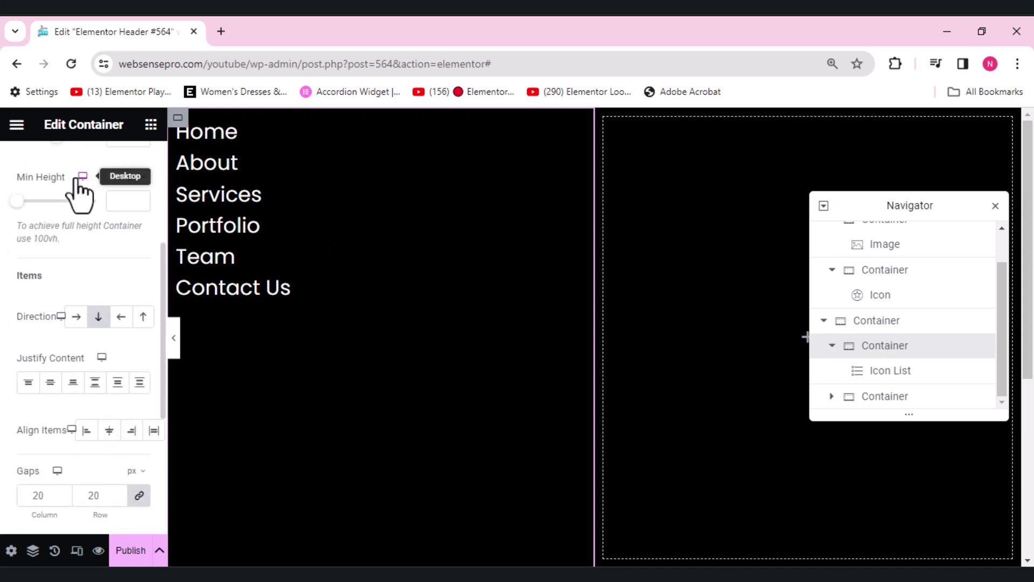
click(50, 382)
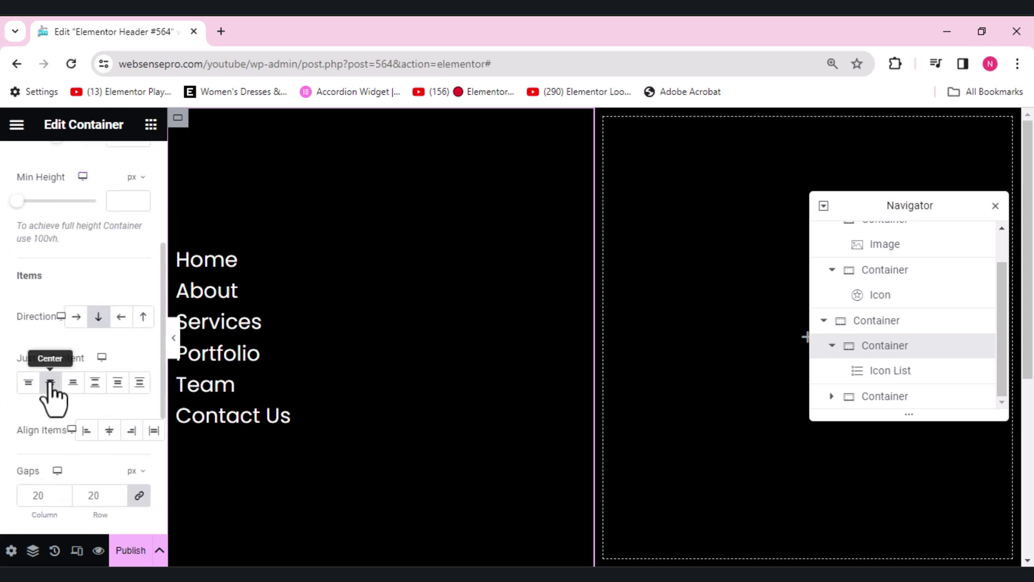
click(643, 210)
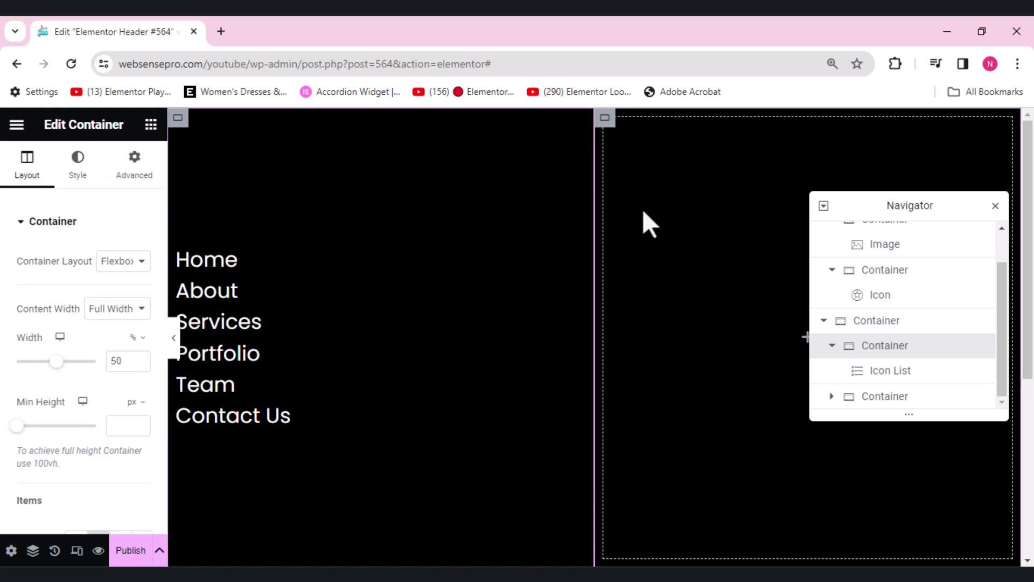
- Set the icon list's space between items to 8 px and its text weight to 600 (Semi Bold)
click(895, 379)
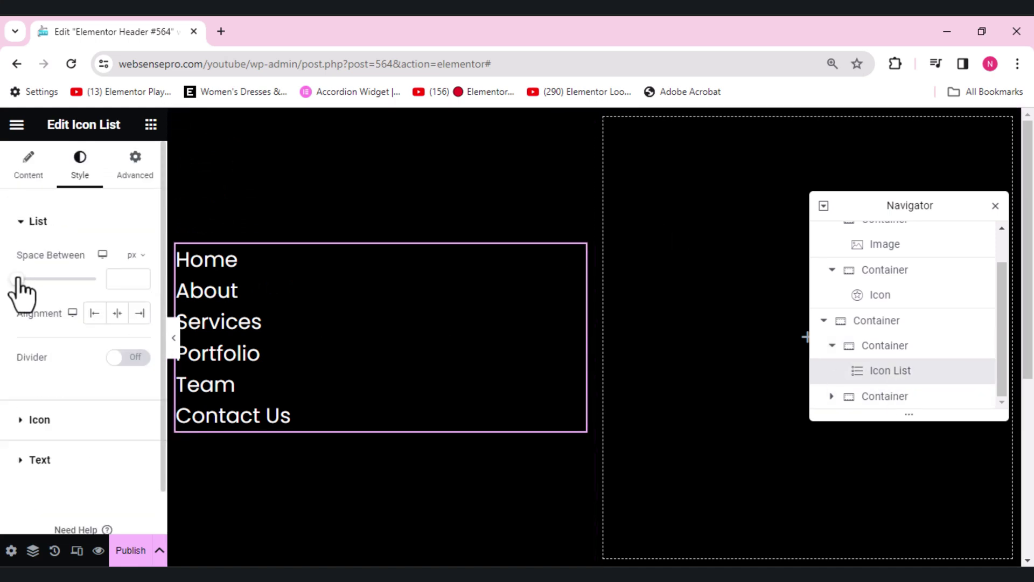
drag(17, 279, 29, 279)
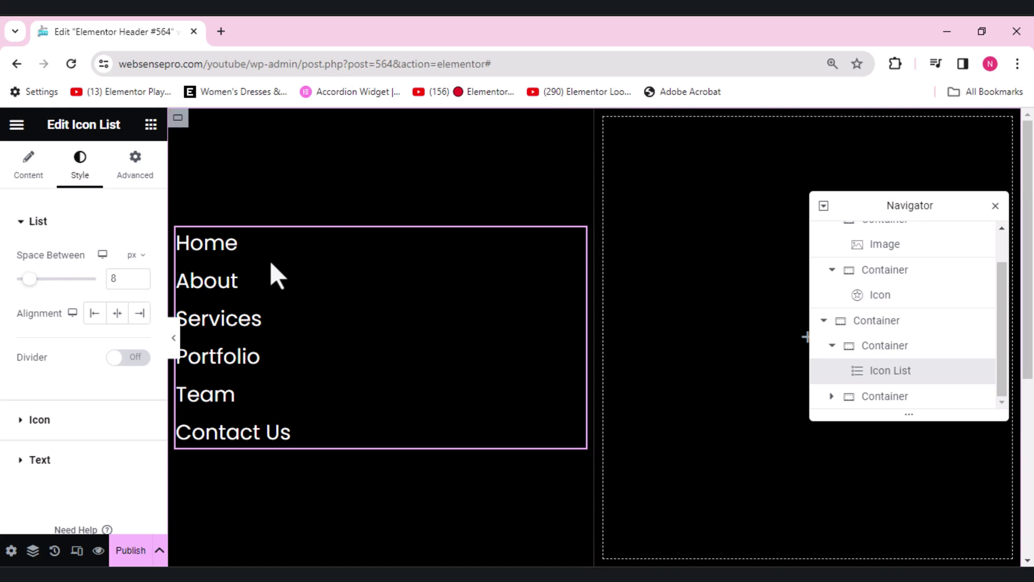
click(46, 462)
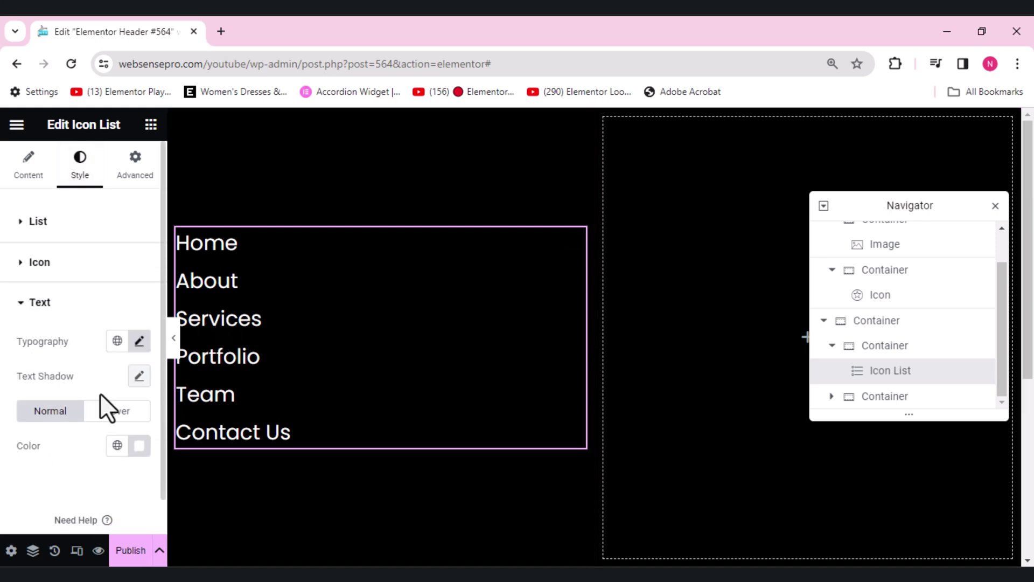
click(139, 341)
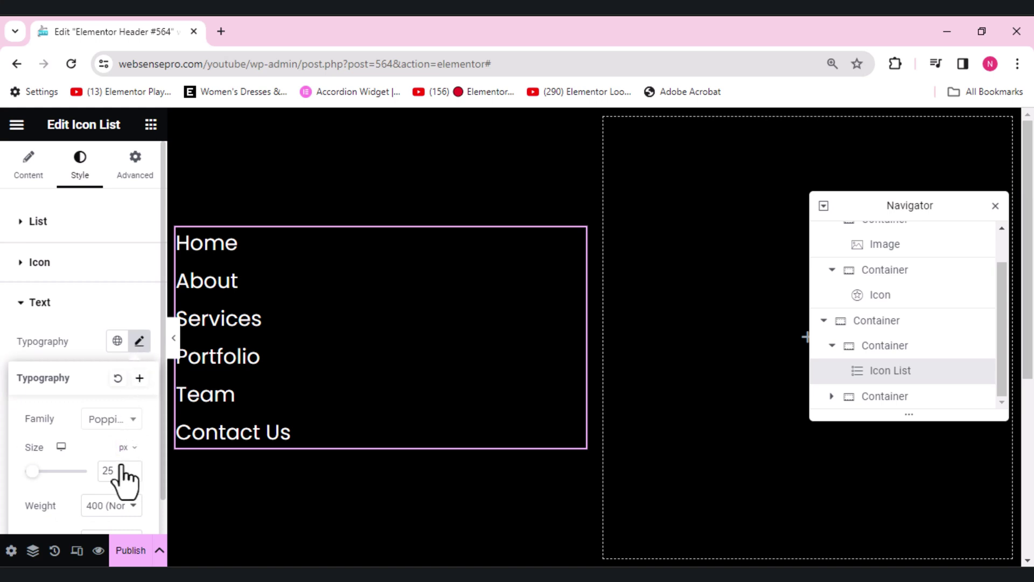
click(115, 507)
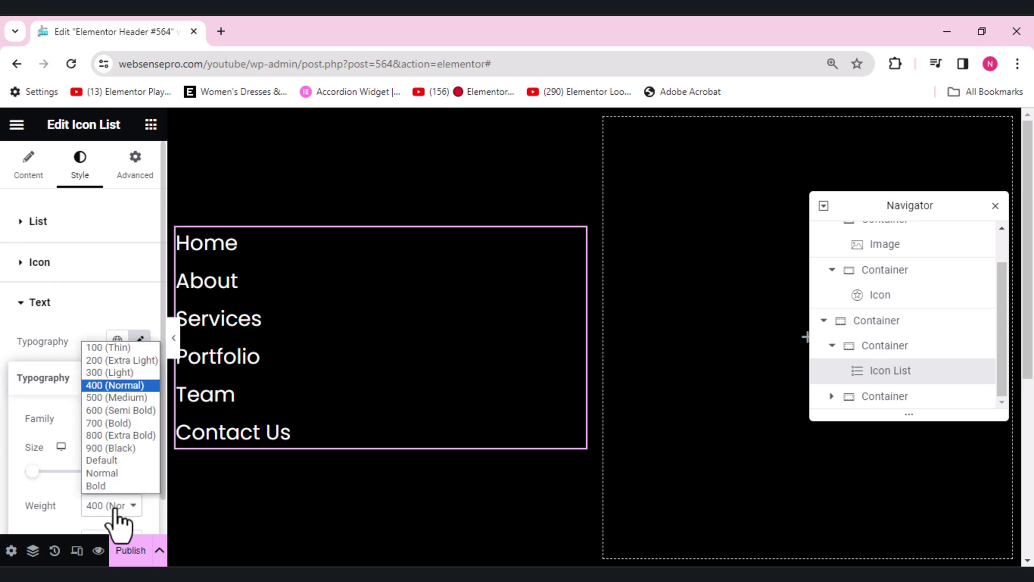
click(113, 401)
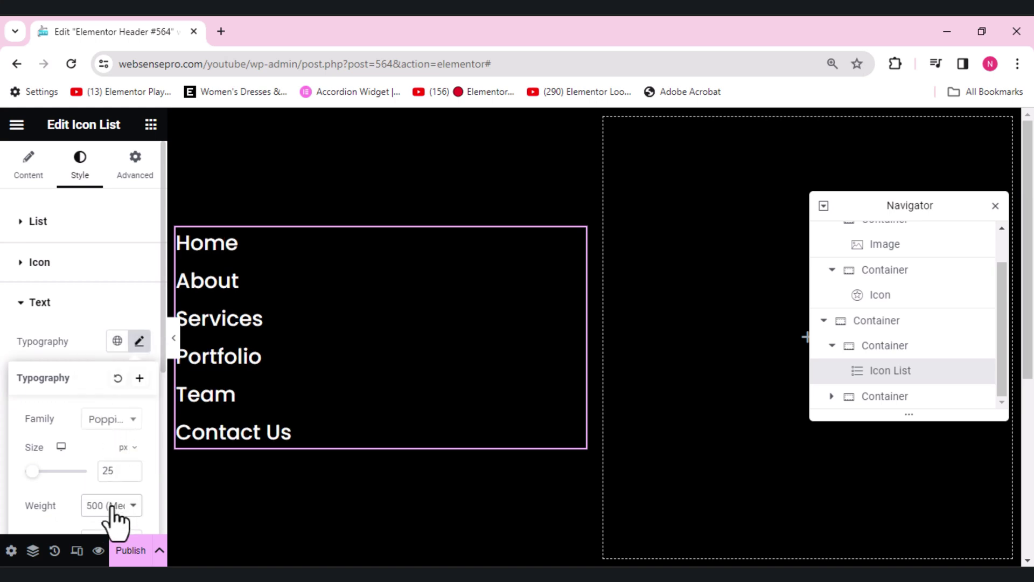
click(112, 509)
click(108, 415)
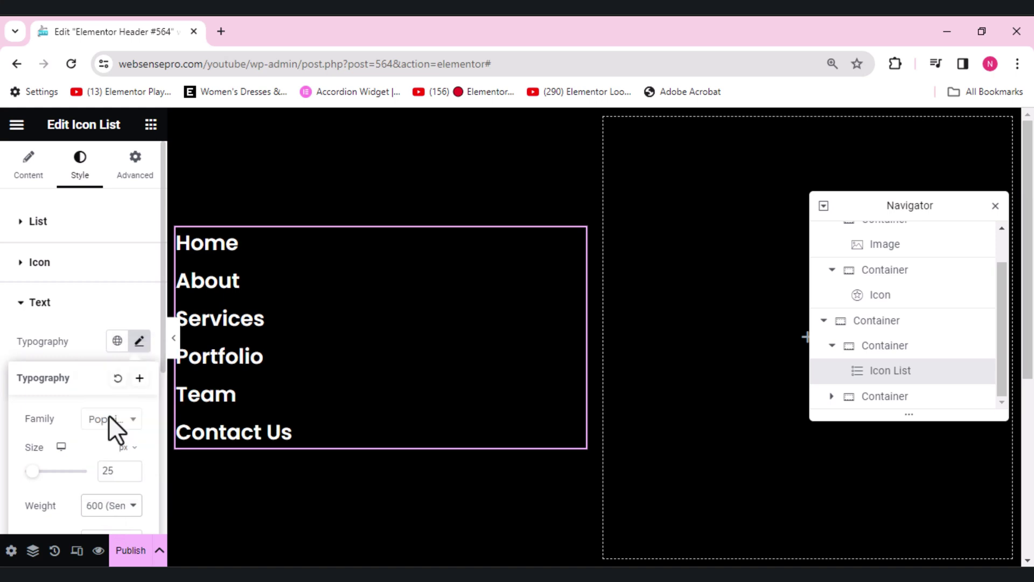
click(658, 266)
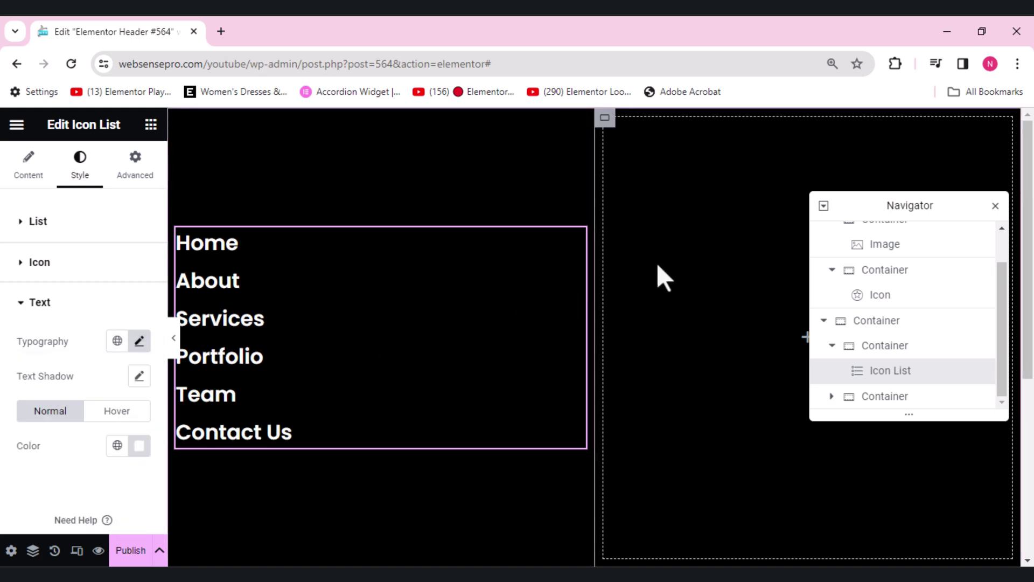
- Find the Spacer widget, place it in the second column of the black container and set its space to 100 vh
click(151, 125)
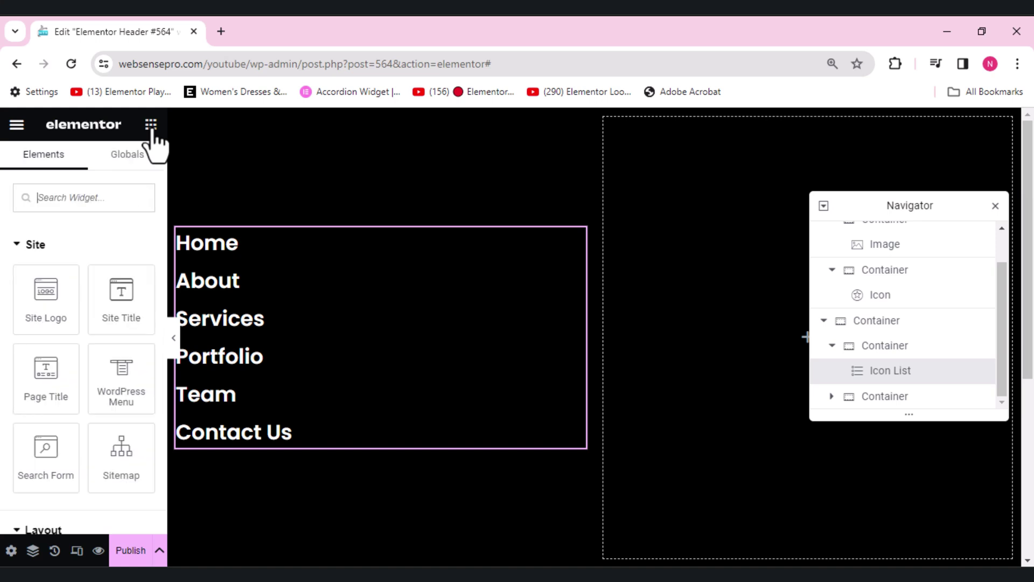
text(spac)
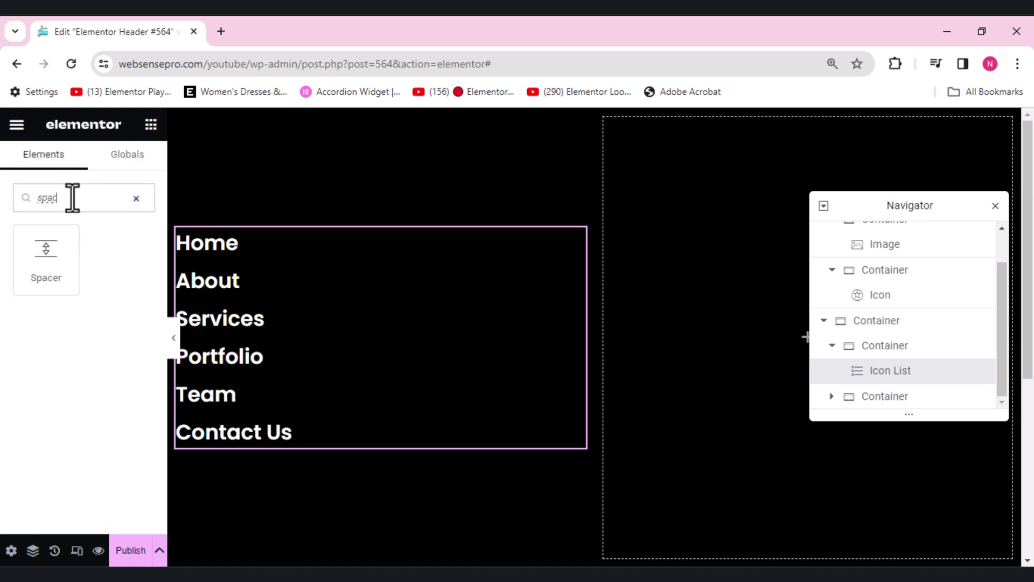
drag(65, 266, 730, 283)
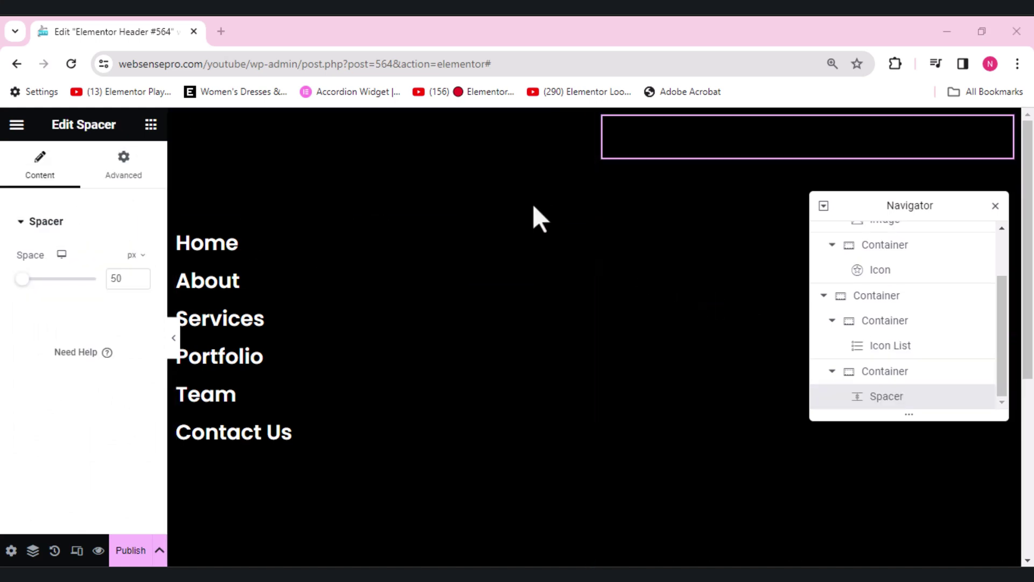
click(133, 255)
click(131, 328)
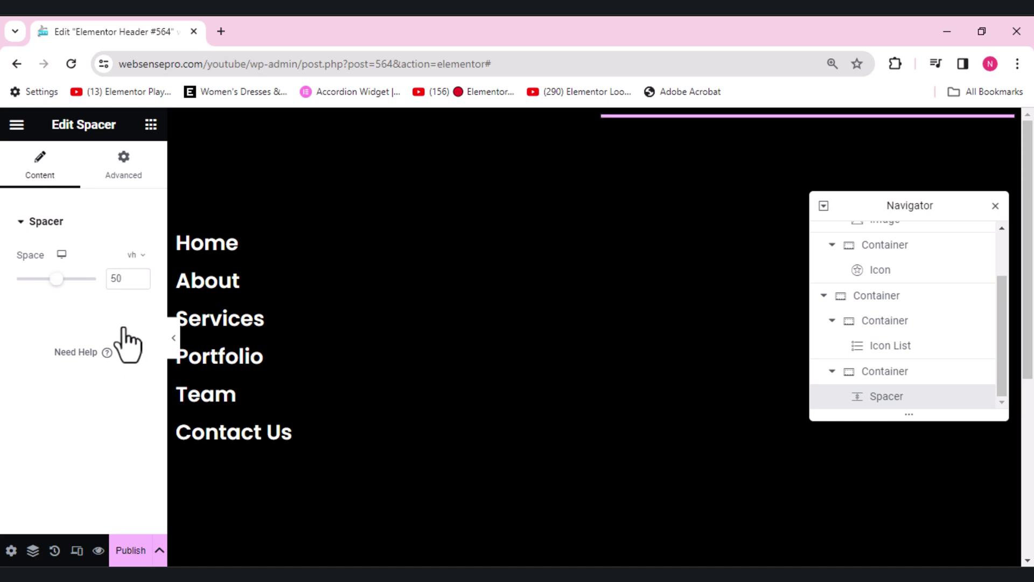
drag(56, 279, 114, 281)
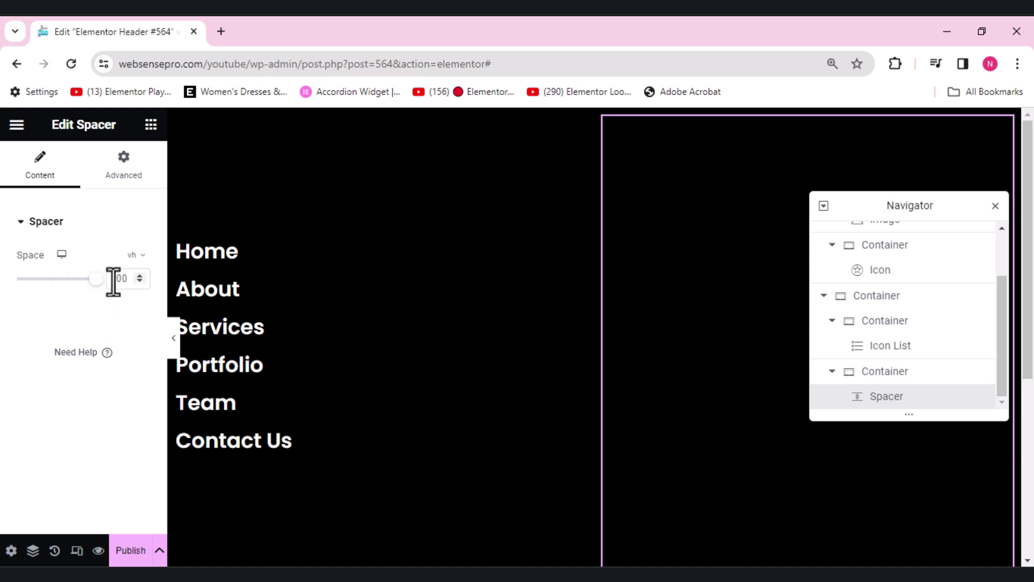
- Give the spacer a classic background using the desk photo with two monitors as the image
click(127, 183)
scroll(129, 186, down, 5)
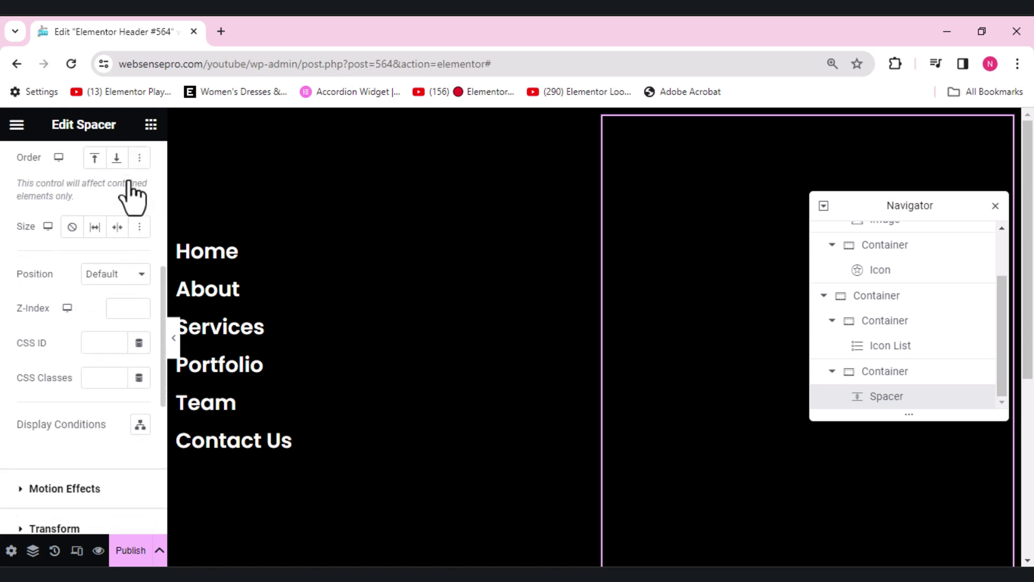
scroll(132, 196, down, 3)
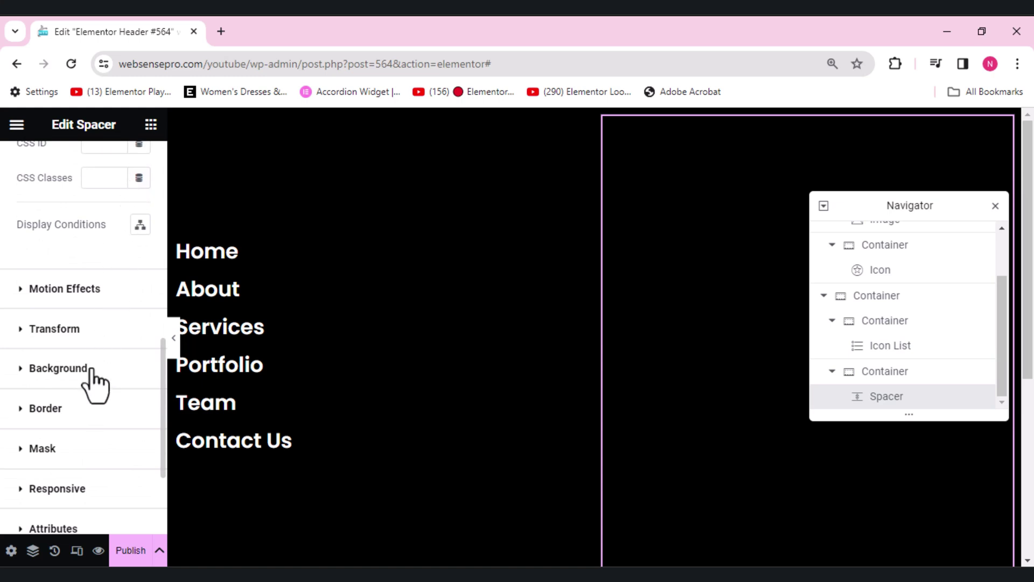
click(91, 370)
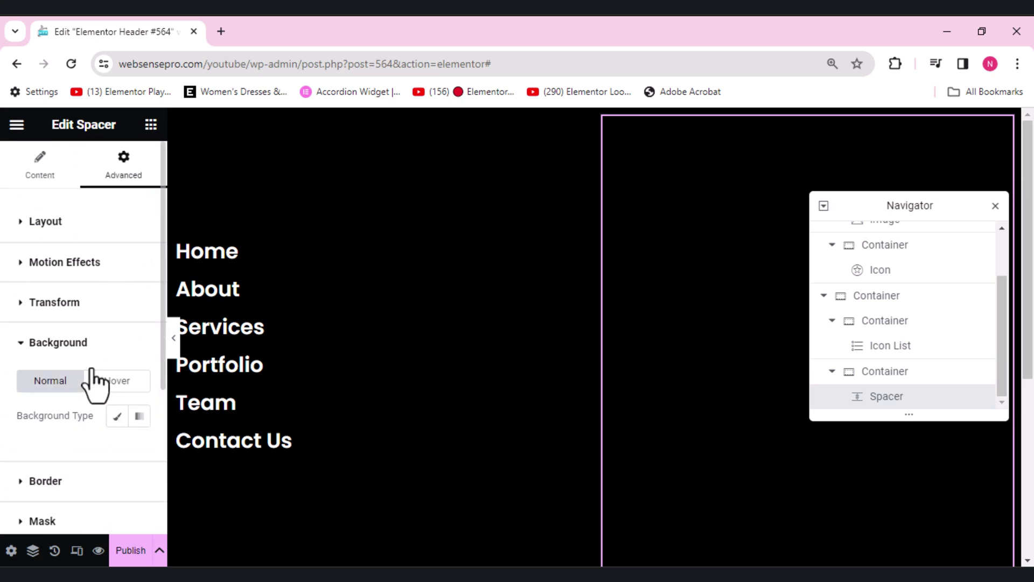
click(116, 416)
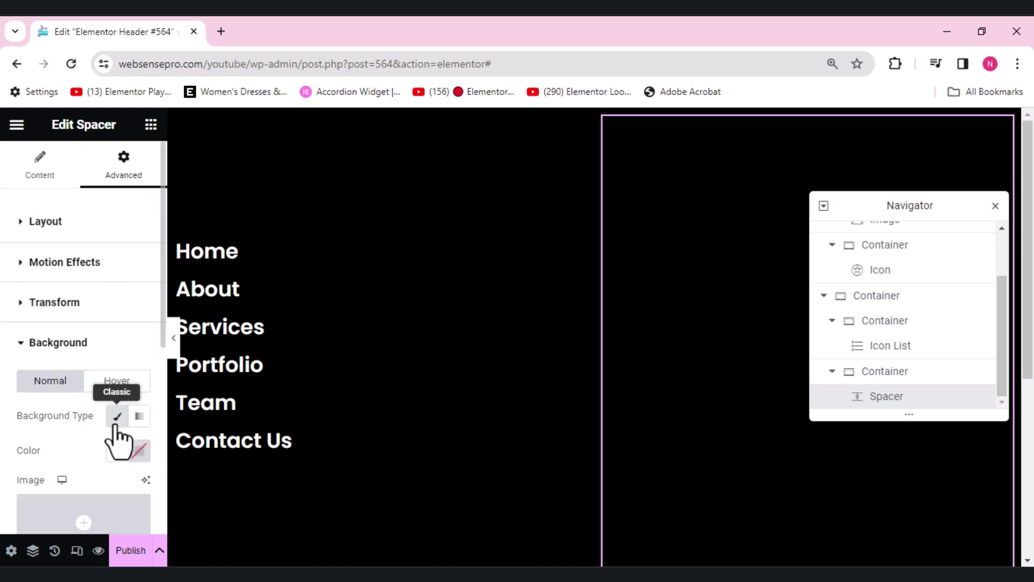
click(112, 516)
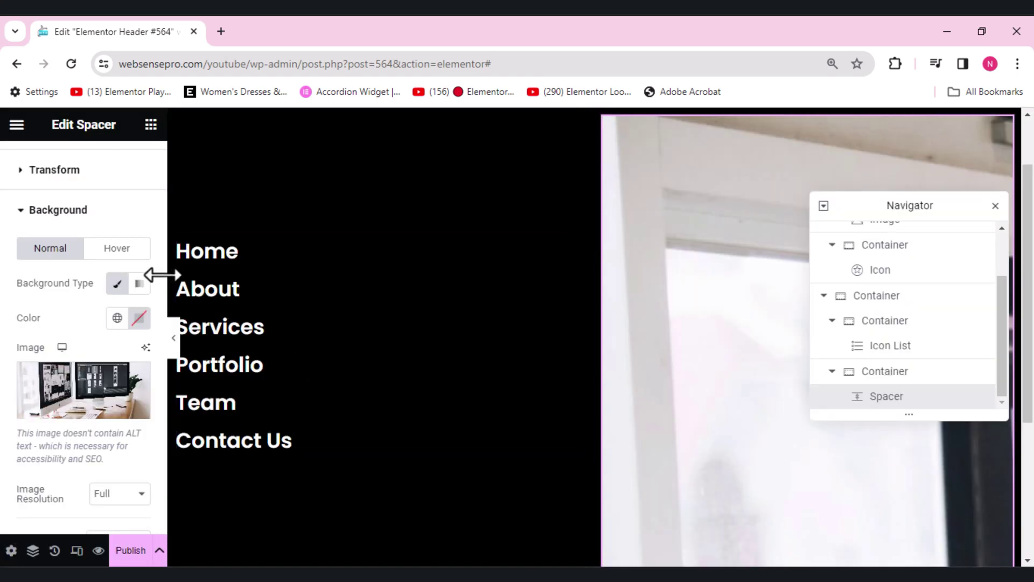
- Set the spacer's background image position to Center Center and its display size to Cover
drag(160, 273, 162, 360)
scroll(162, 360, down, 1)
click(110, 304)
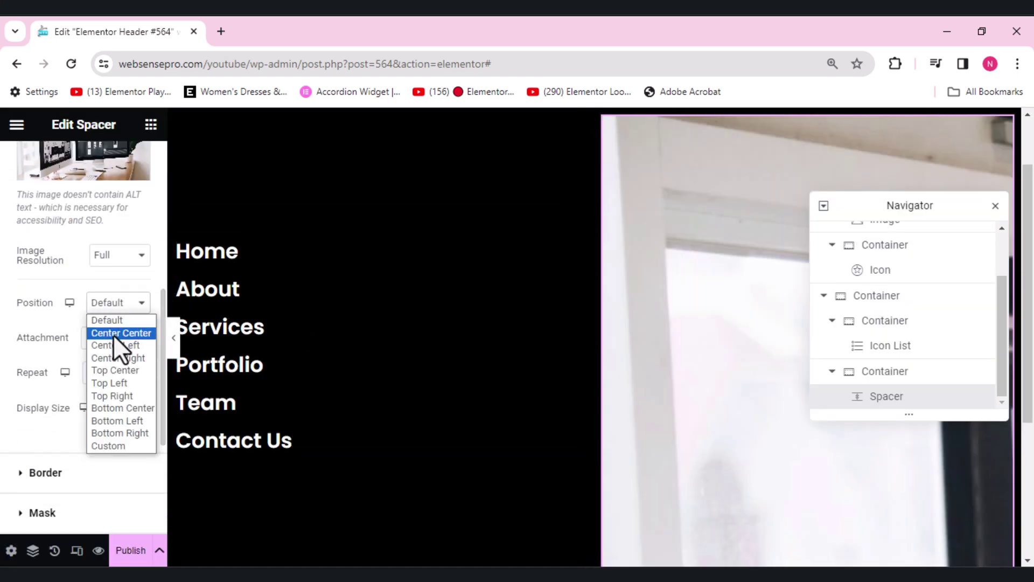
click(113, 335)
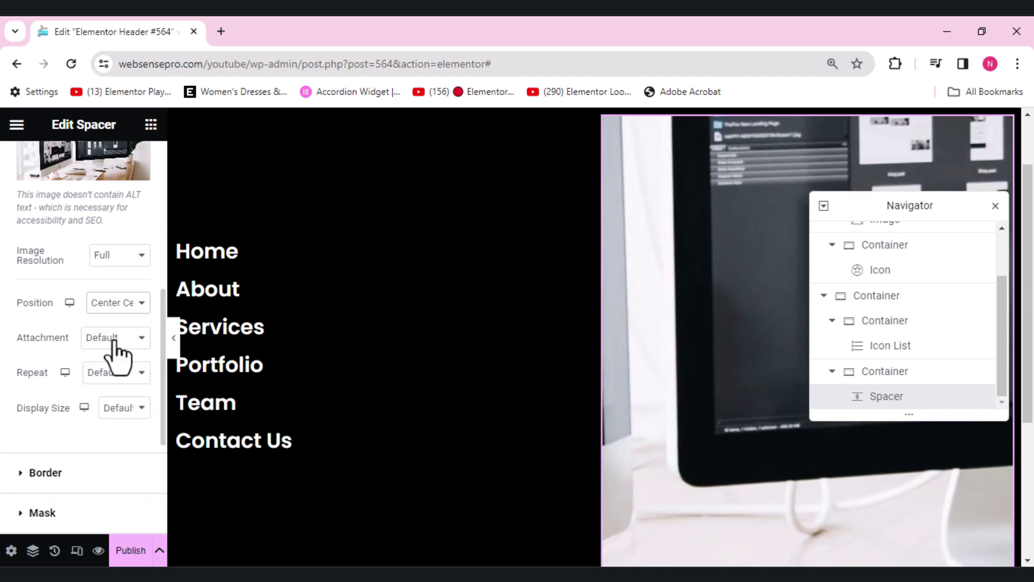
click(120, 408)
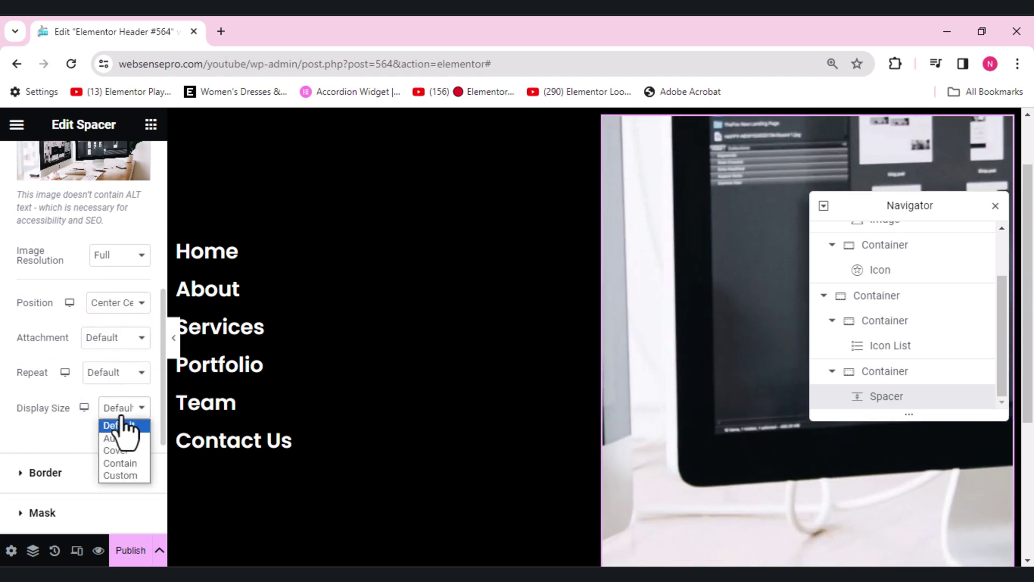
click(117, 453)
- Set the padding of the container holding the spacer to 0 px on all sides and reselect the spacer
click(606, 135)
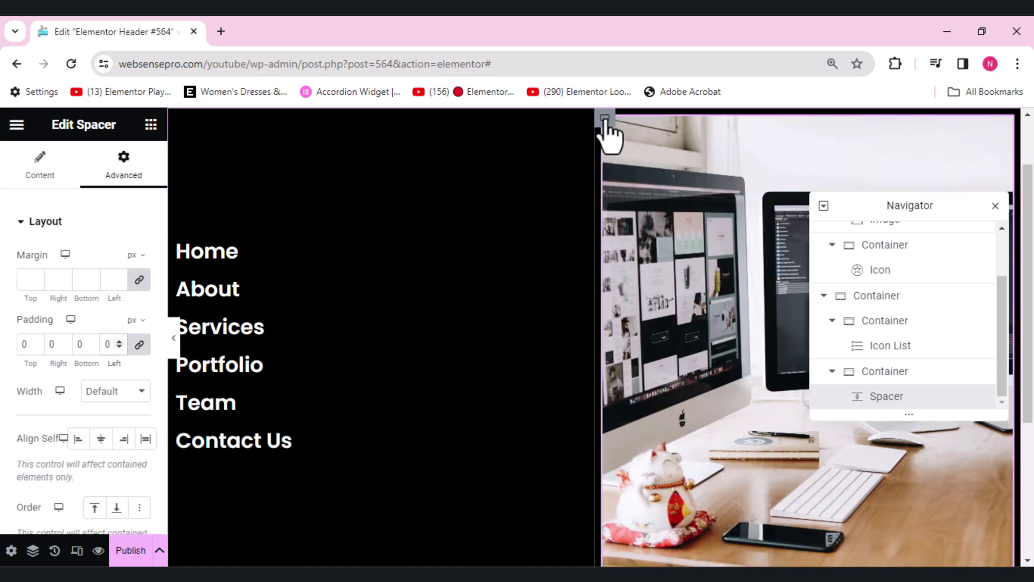
click(874, 373)
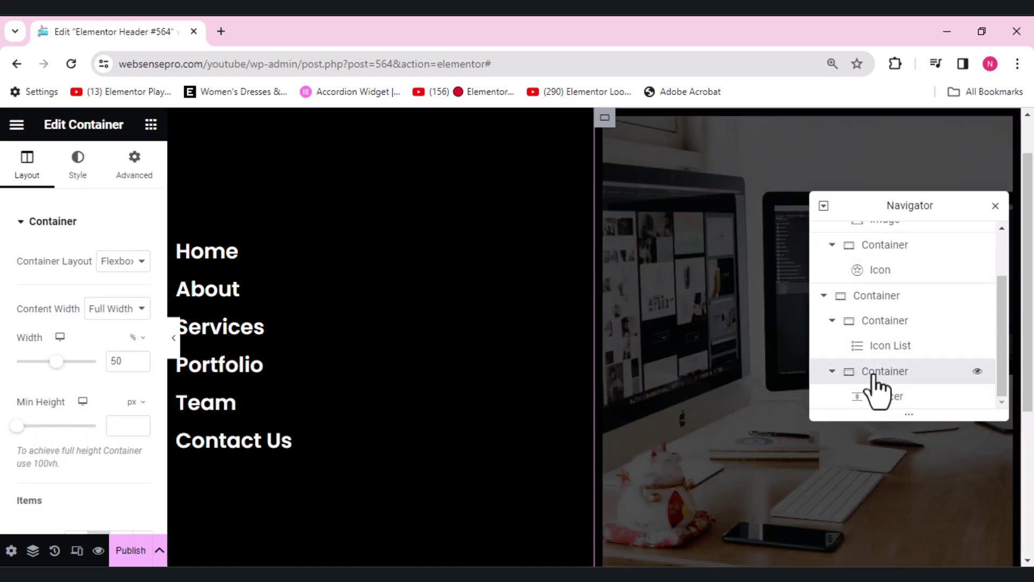
click(142, 173)
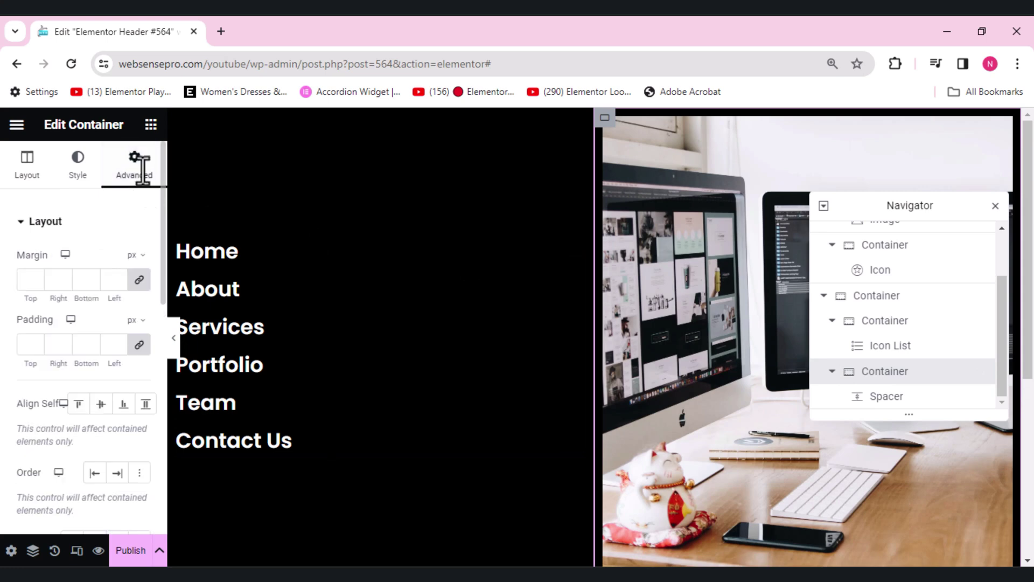
click(108, 345)
text(0)
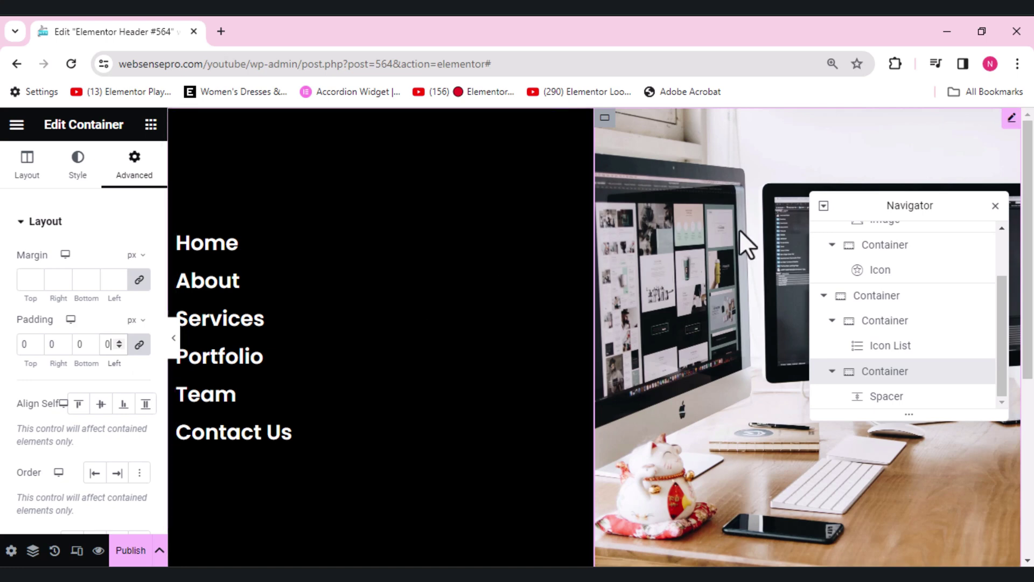
click(890, 397)
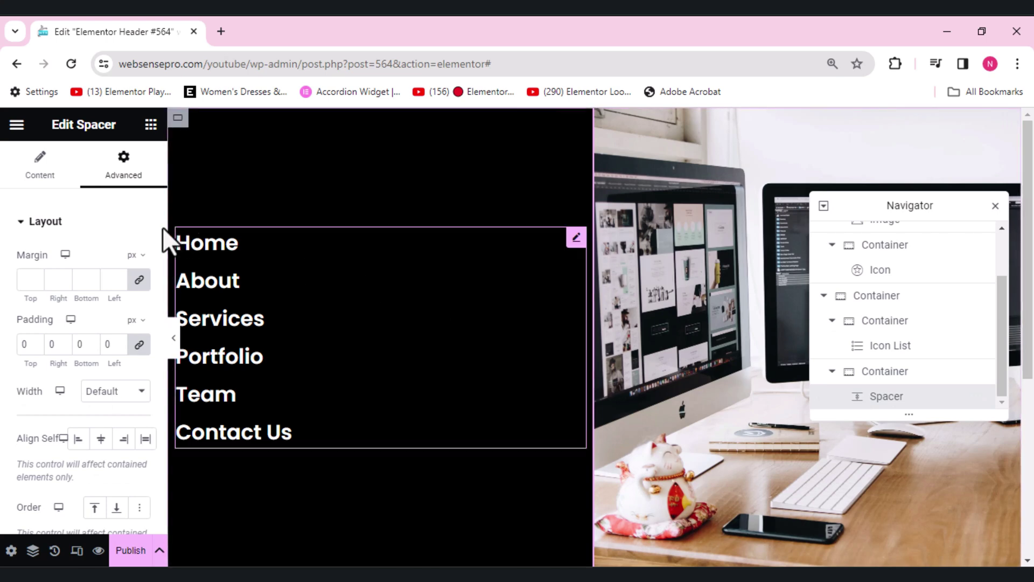
- Set the spacer's position to Absolute
click(126, 222)
scroll(129, 237, down, 2)
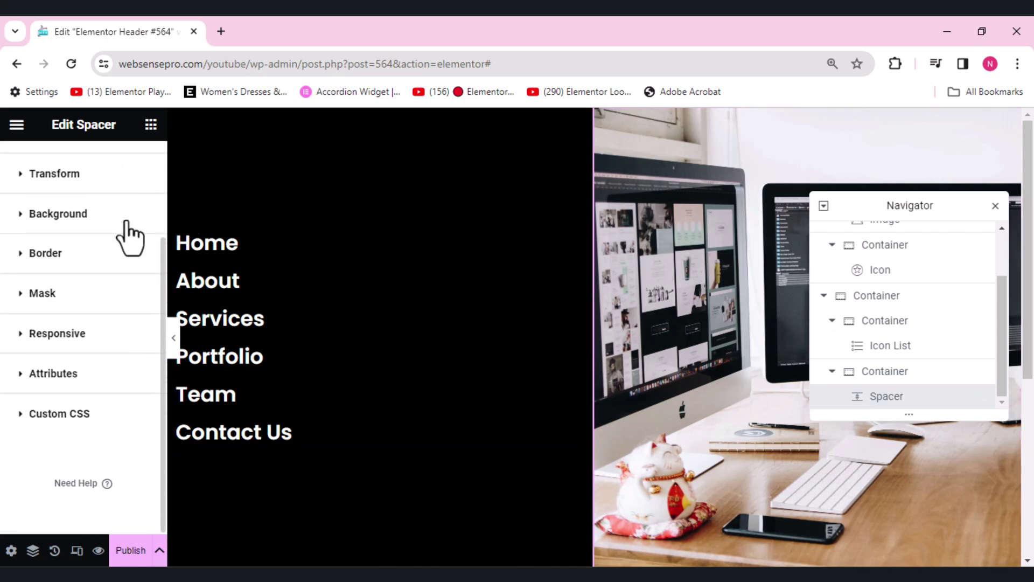
scroll(130, 237, up, 1)
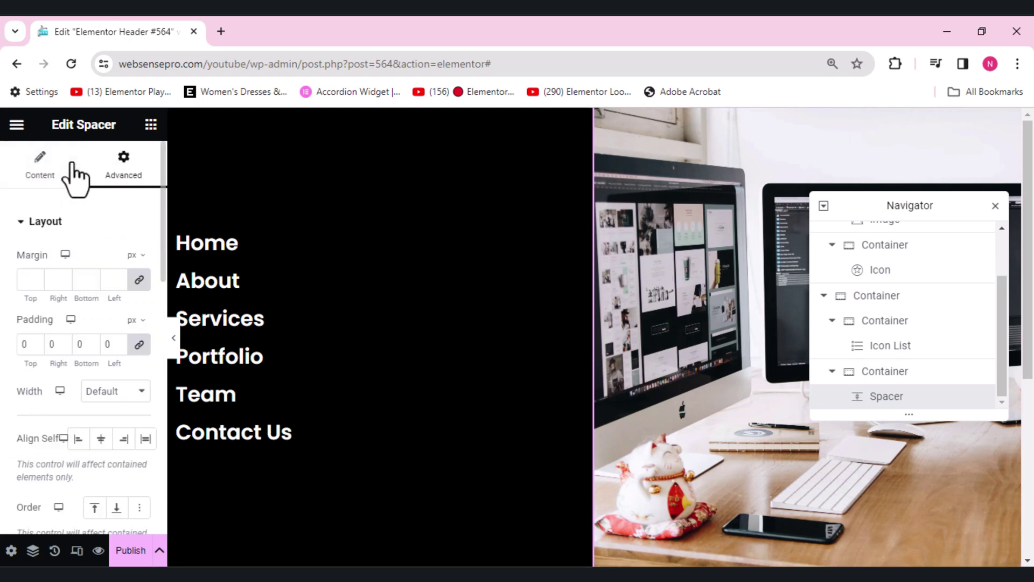
scroll(75, 177, down, 4)
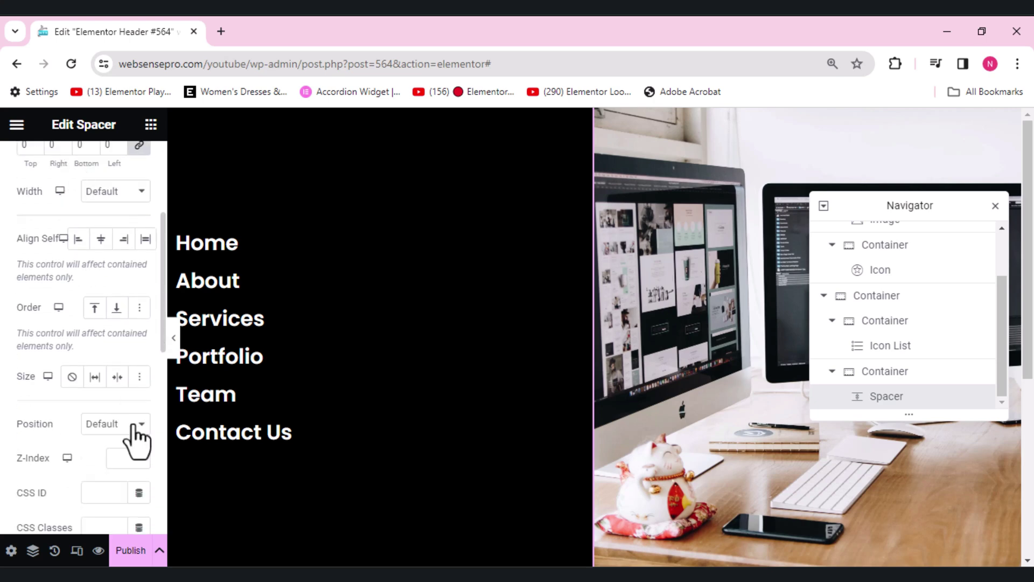
click(134, 425)
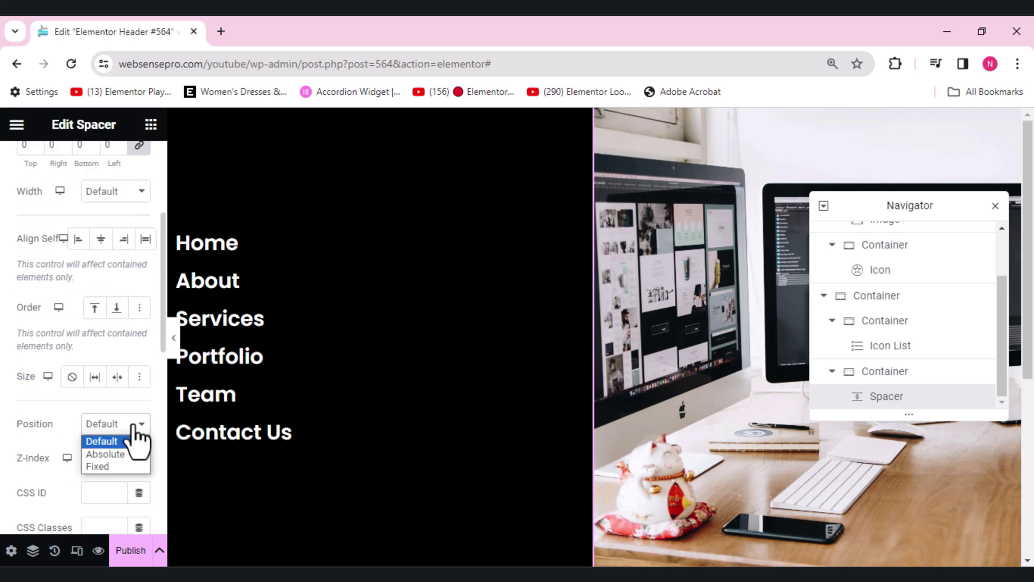
click(110, 455)
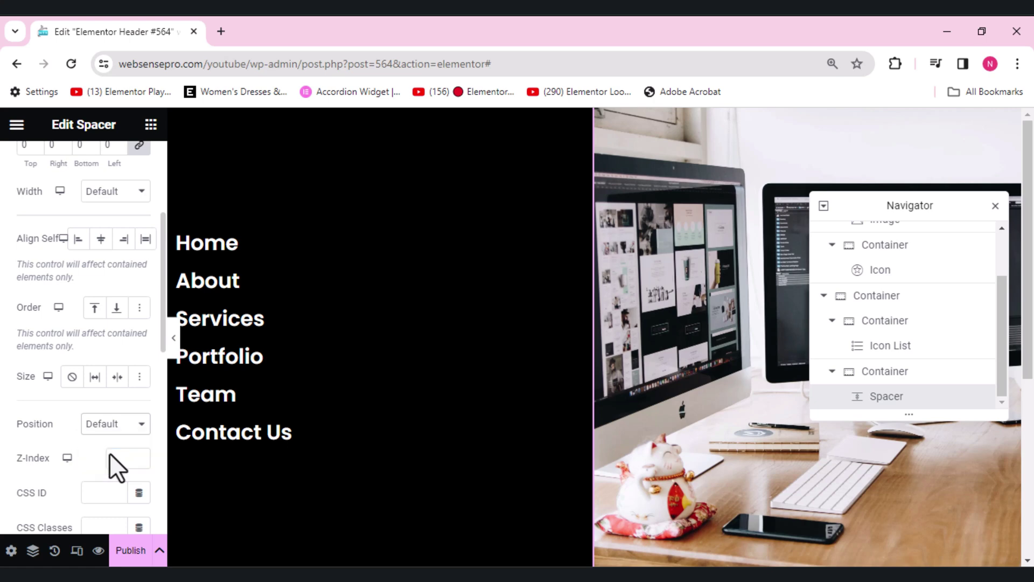
scroll(109, 452, down, 5)
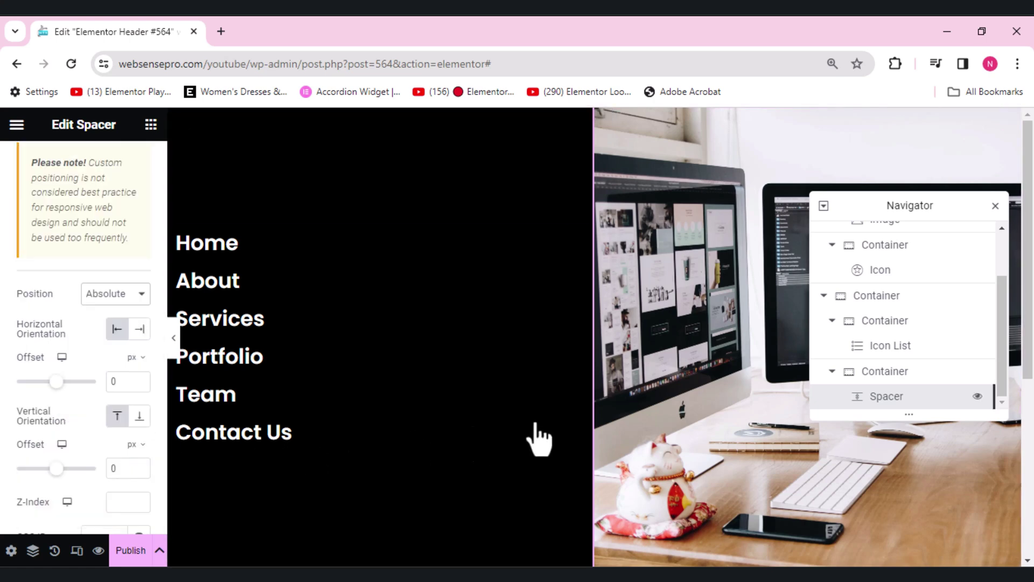
- Duplicate the spacer and replace the copy's background image with the photo of men working over blueprints, pexels-pixabay-416405-scaled.jpg
right_click(867, 398)
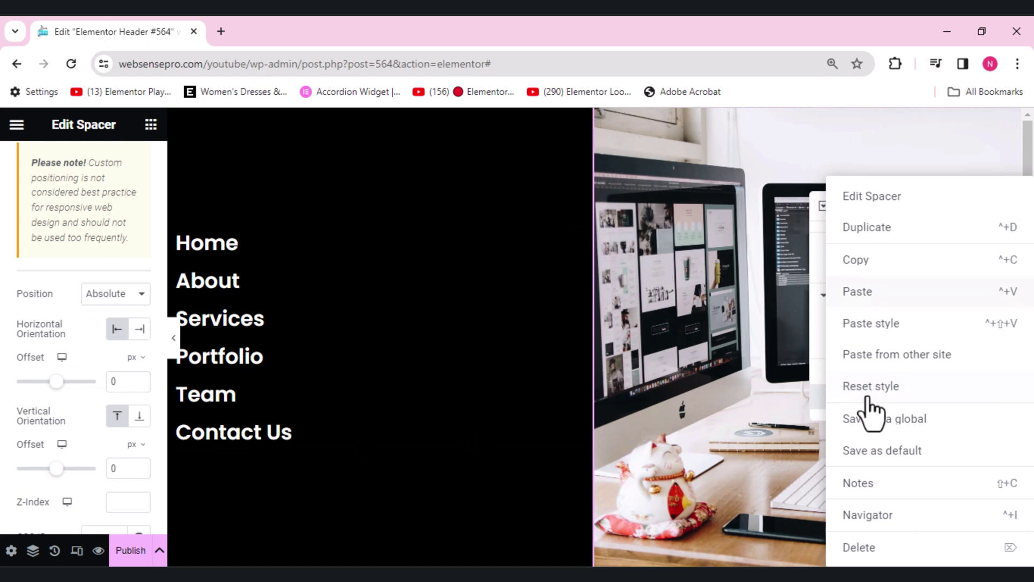
click(879, 228)
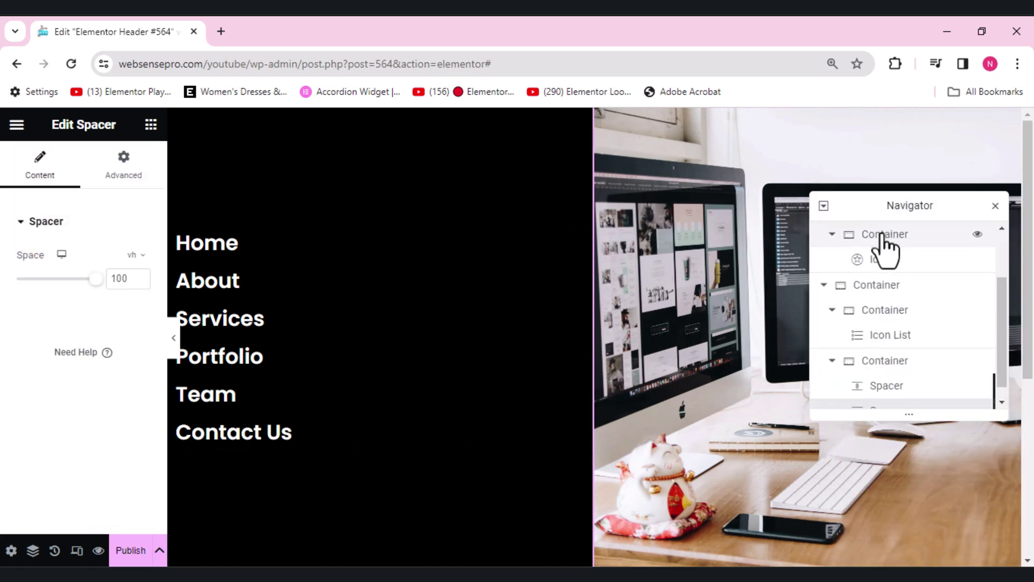
click(139, 180)
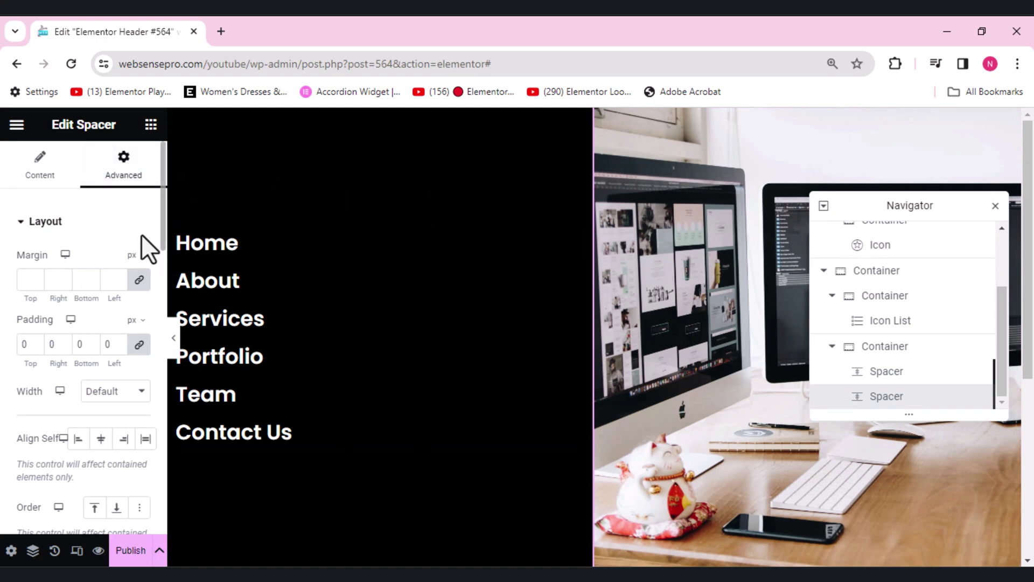
scroll(142, 234, down, 3)
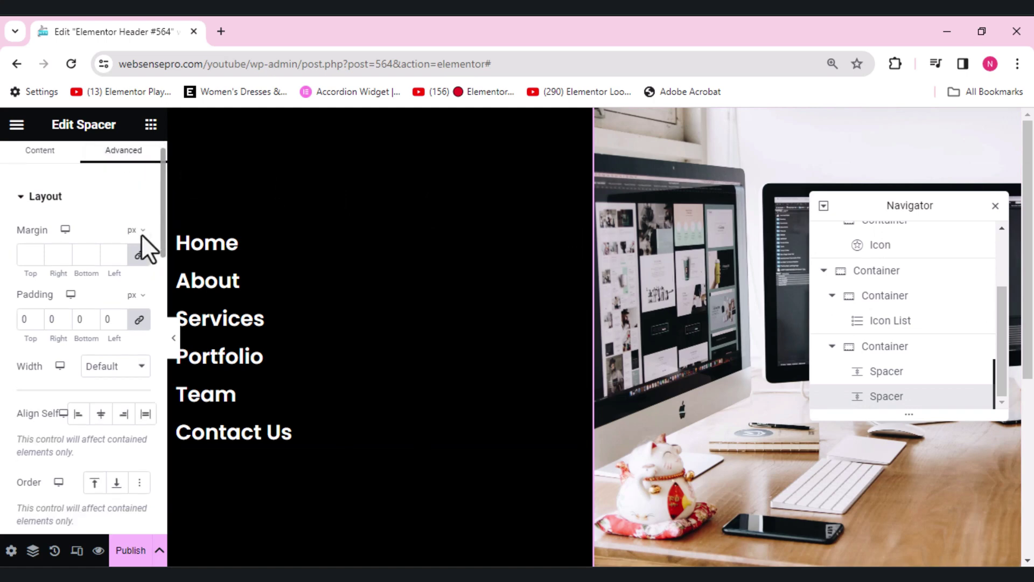
scroll(141, 235, down, 6)
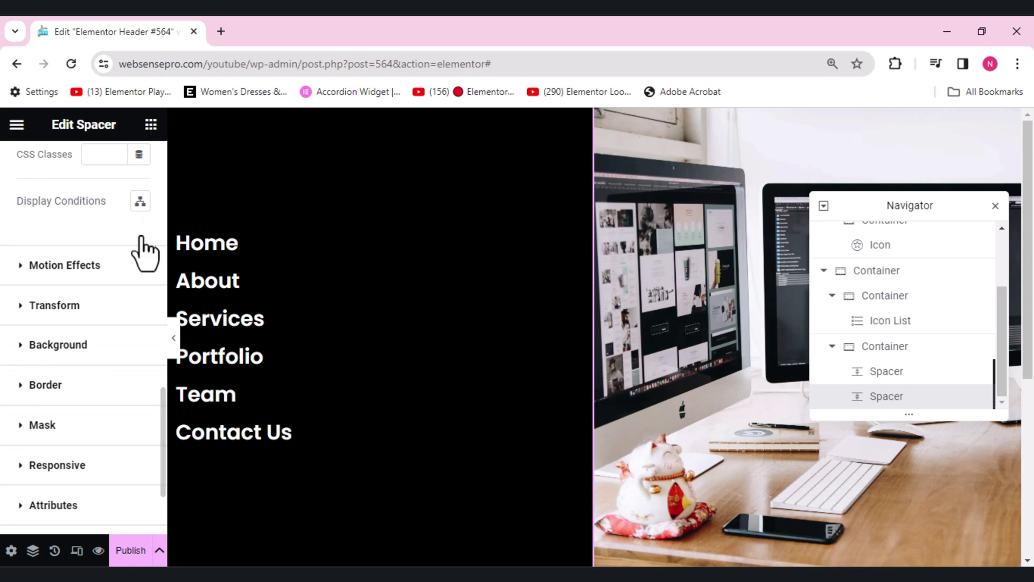
click(81, 346)
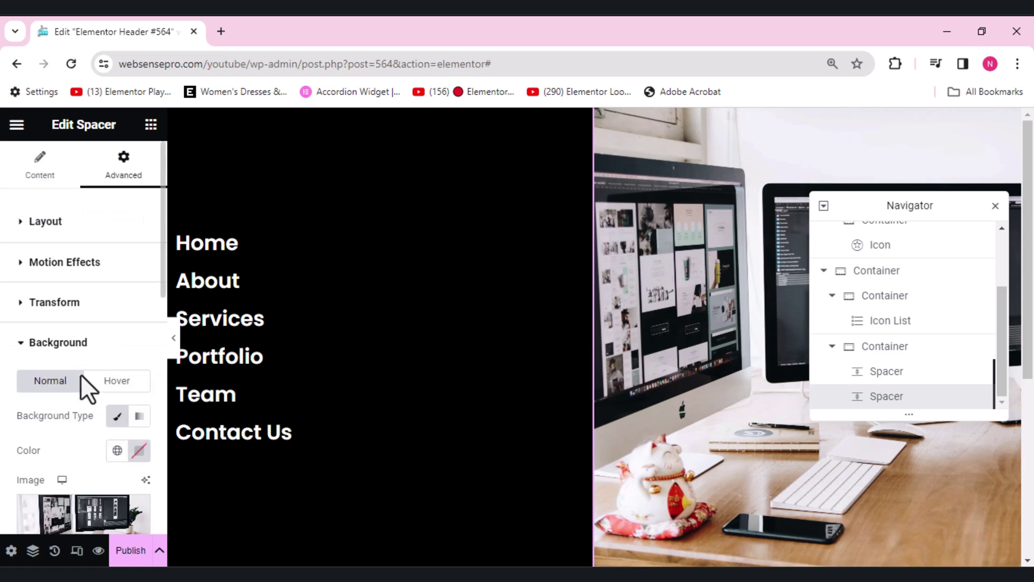
click(81, 526)
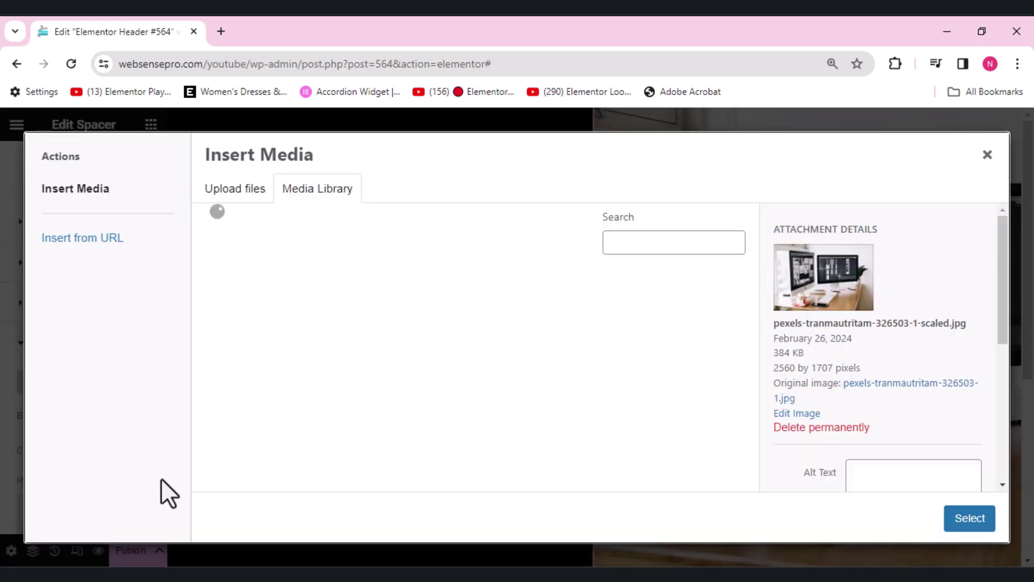
key(Escape)
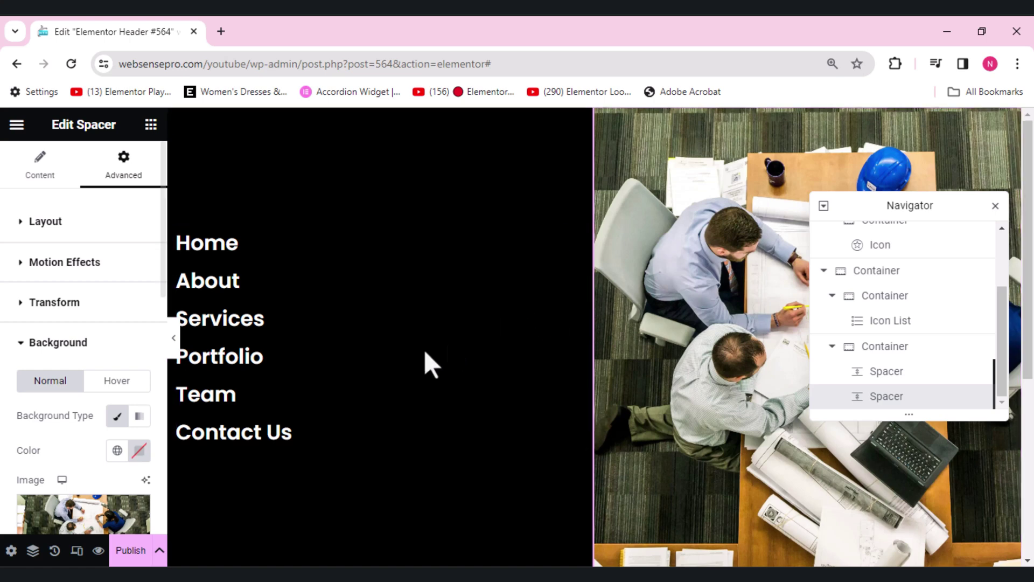
- Set the second spacer's background color to red #F80202
click(139, 451)
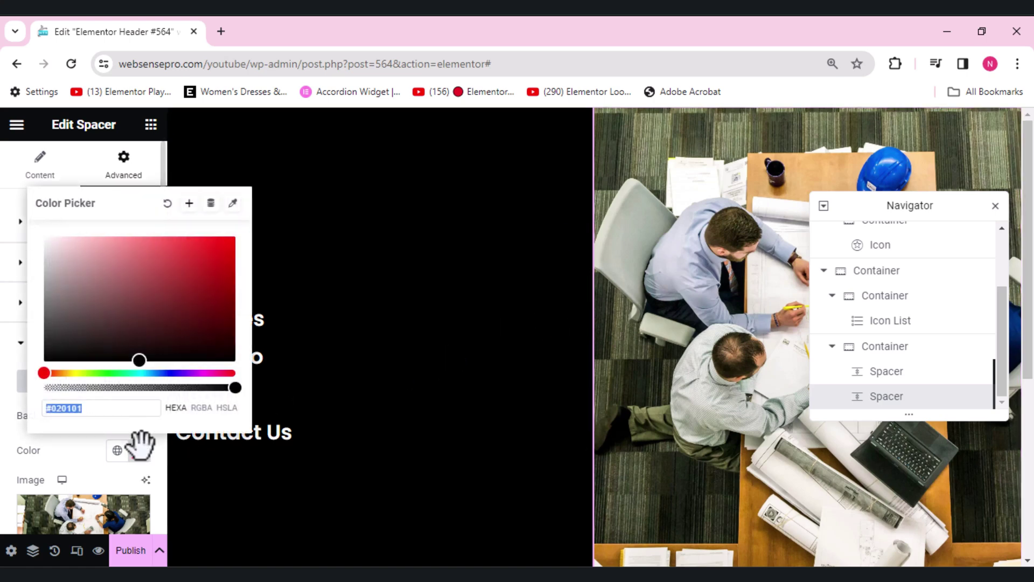
drag(127, 299, 235, 242)
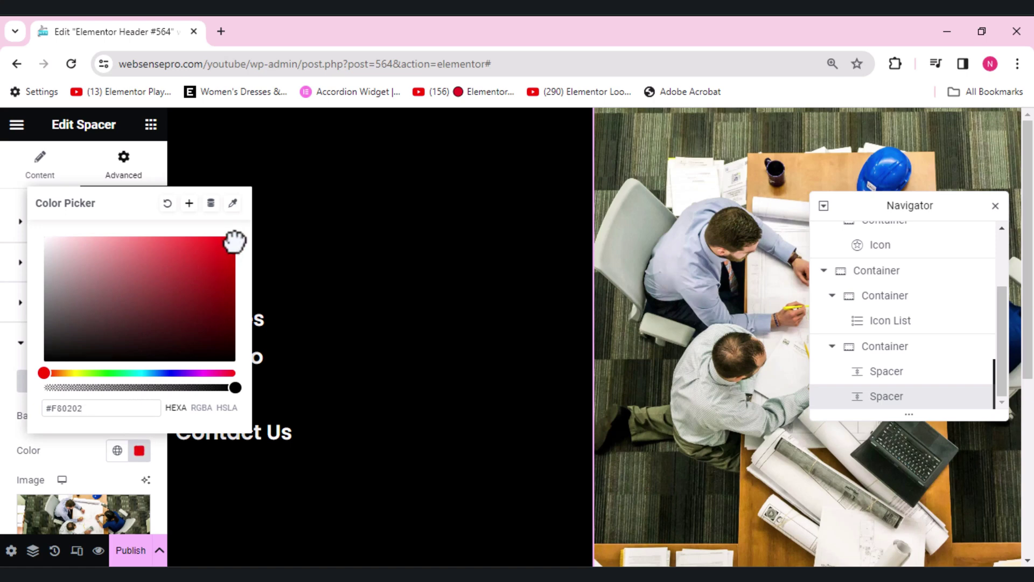
click(900, 406)
- Duplicate the second spacer and replace the copy's background image with the photo of a woman phoning while writing at a desk
right_click(900, 406)
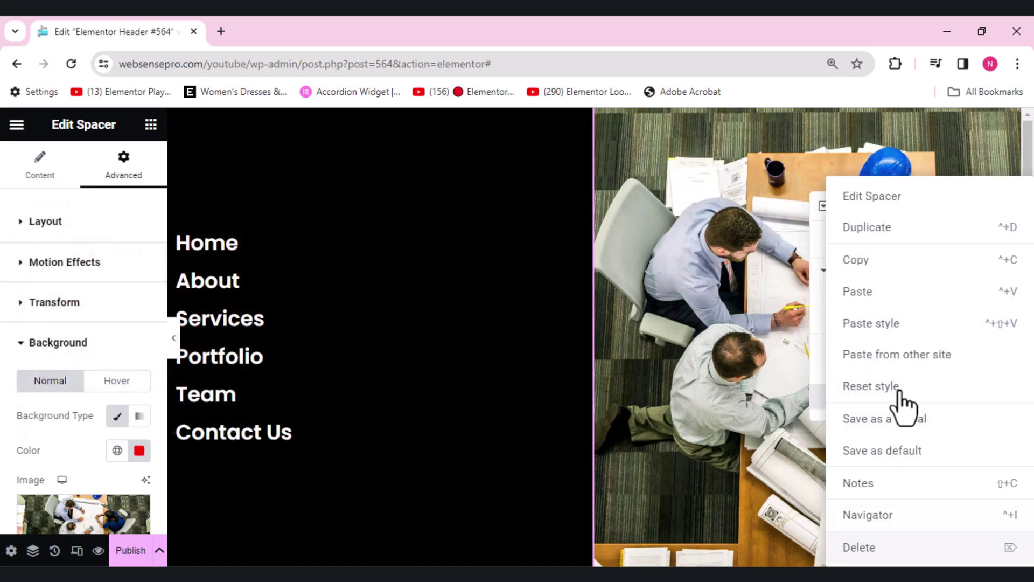
click(893, 232)
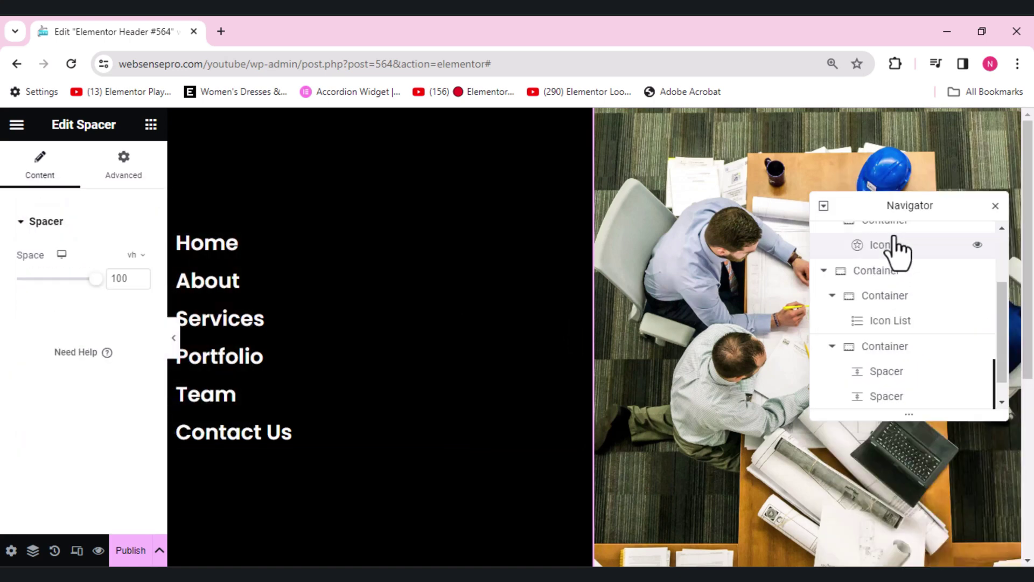
click(129, 170)
scroll(128, 177, down, 6)
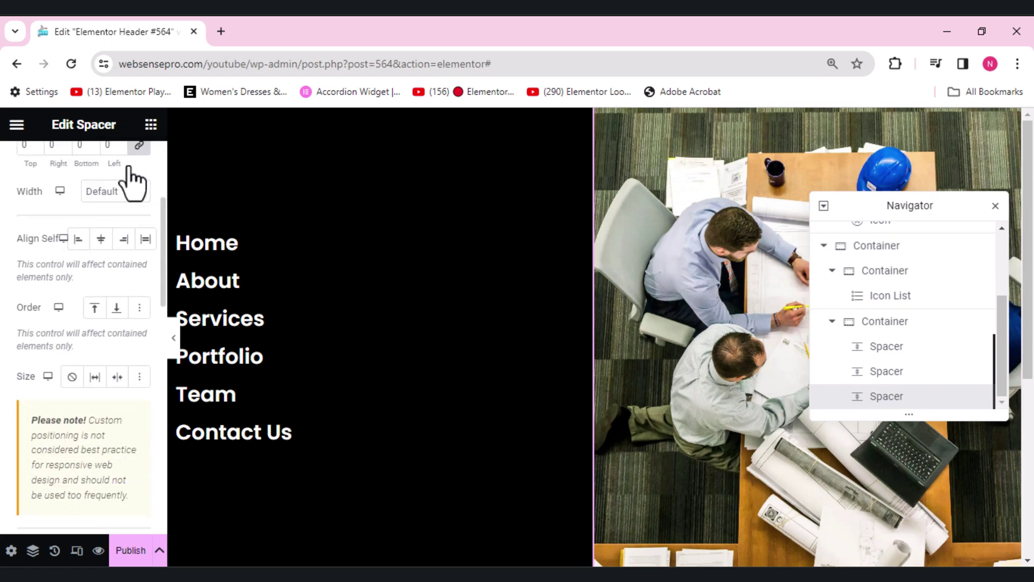
scroll(132, 180, down, 6)
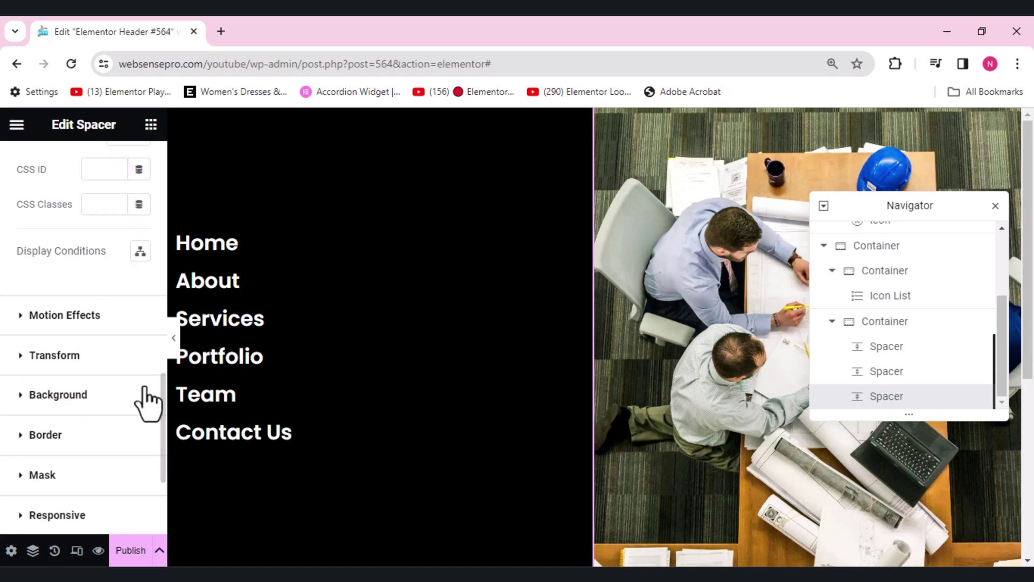
click(147, 403)
click(76, 524)
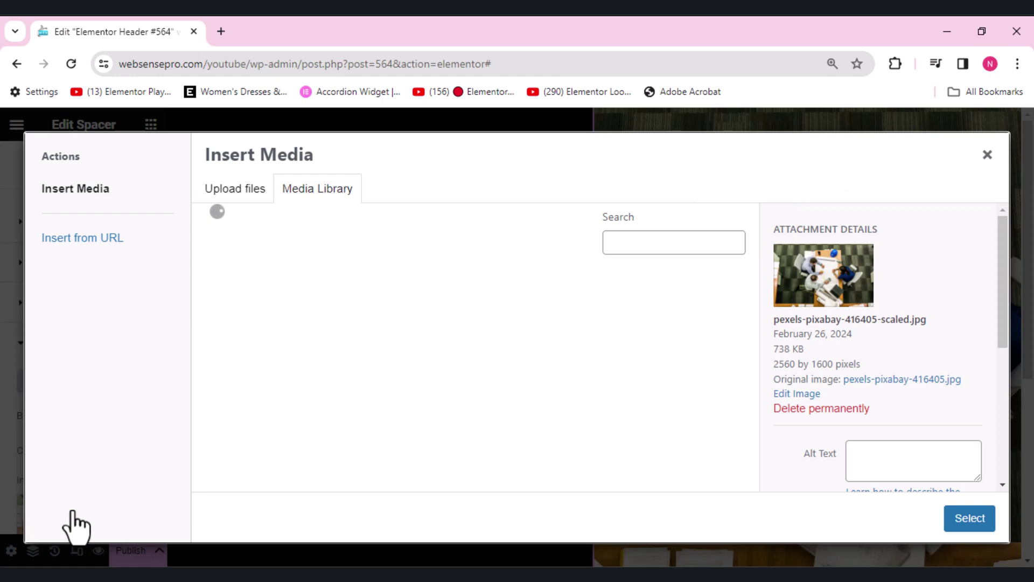
key(Escape)
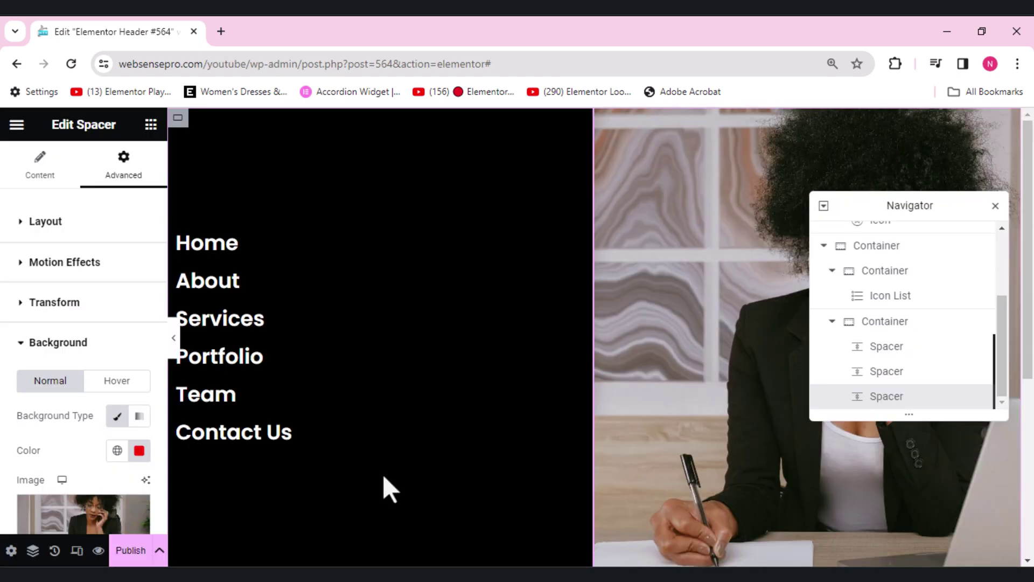
- Set the third spacer's background color to blue #1D02F8
click(138, 450)
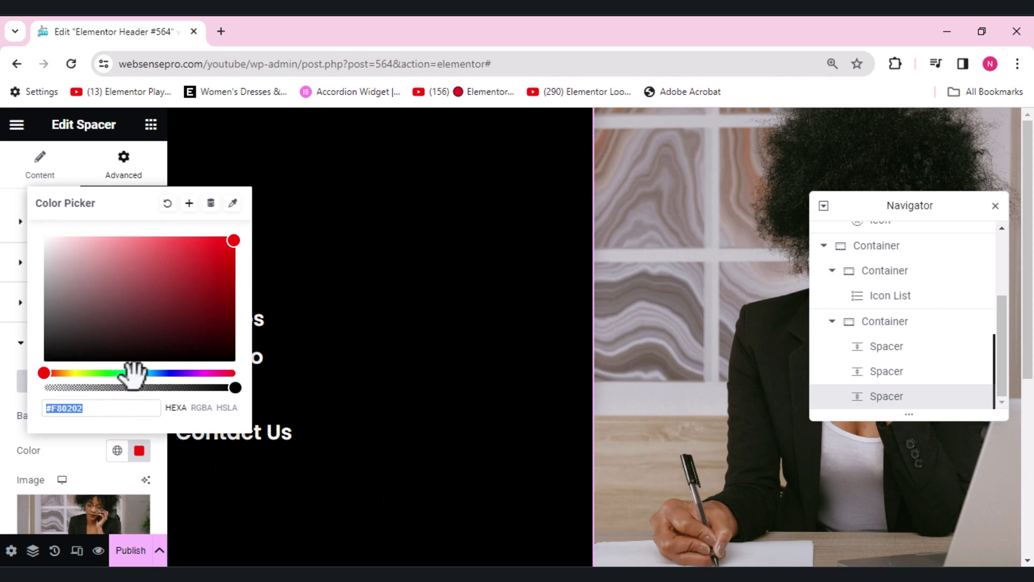
click(163, 373)
drag(163, 373, 175, 372)
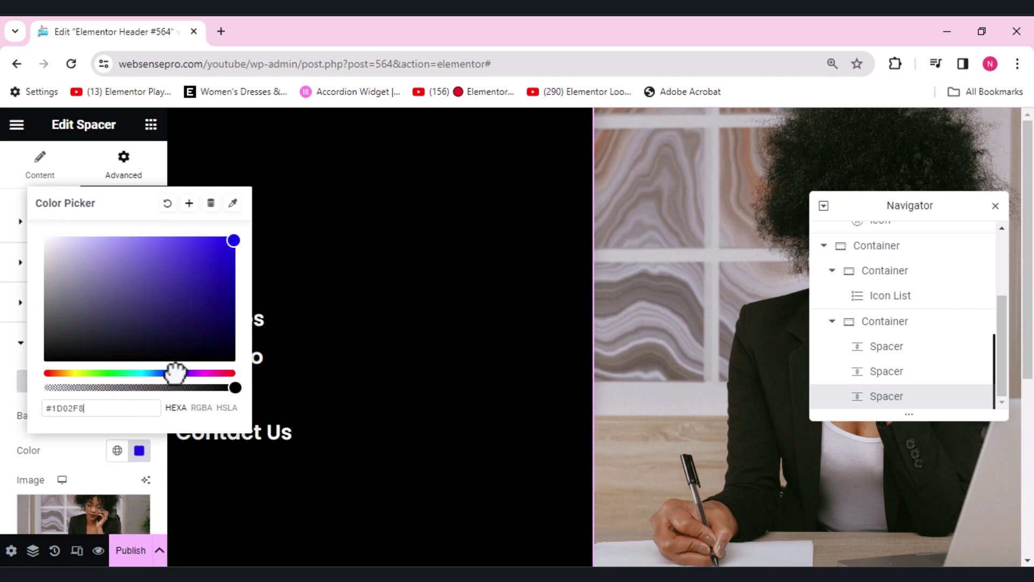
click(470, 426)
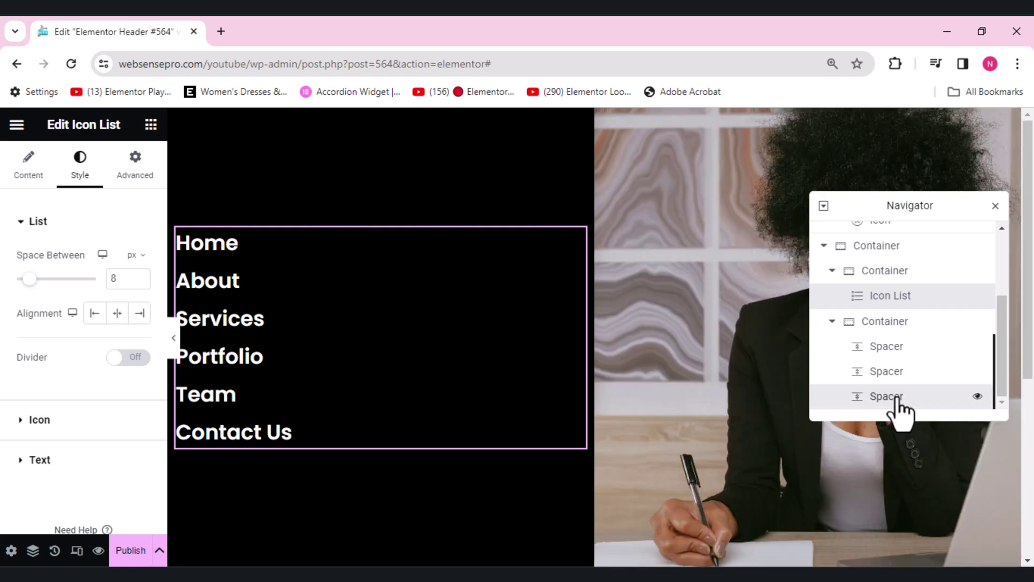
- Duplicate the last spacer in the image column
right_click(896, 398)
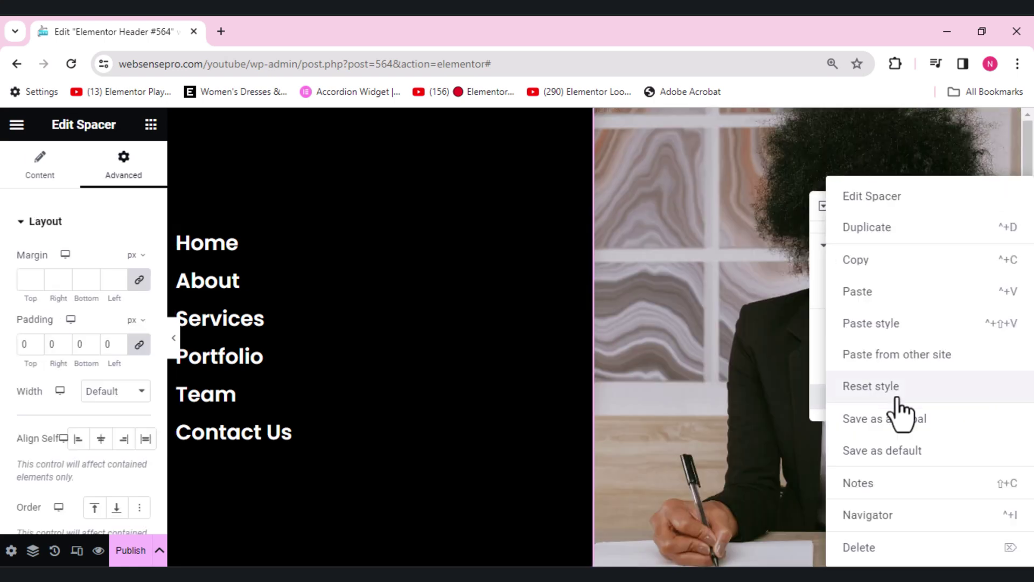
click(864, 232)
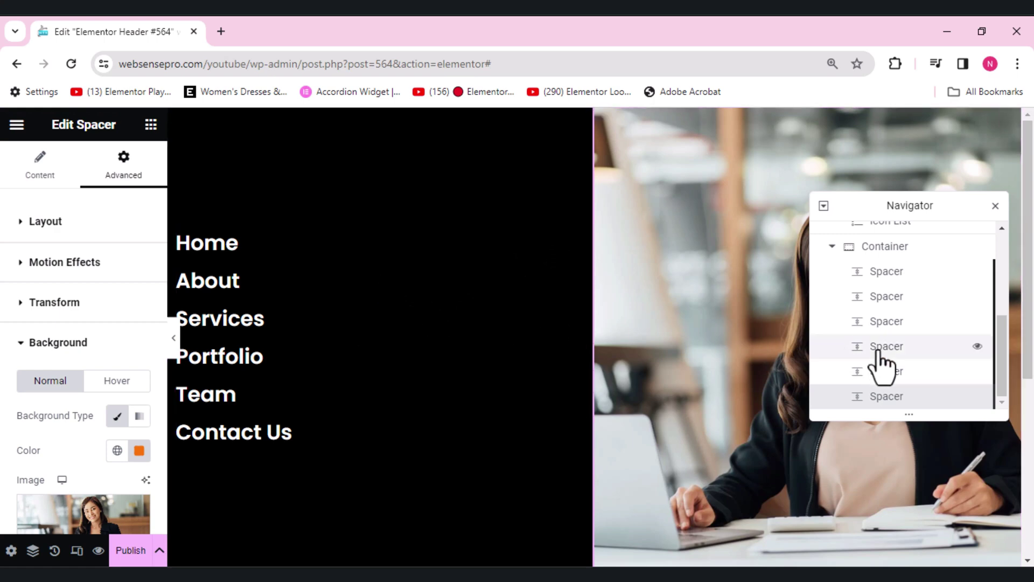
- Find the Container widget, add one below the navigation links and move it after the last spacer in the image column
click(625, 336)
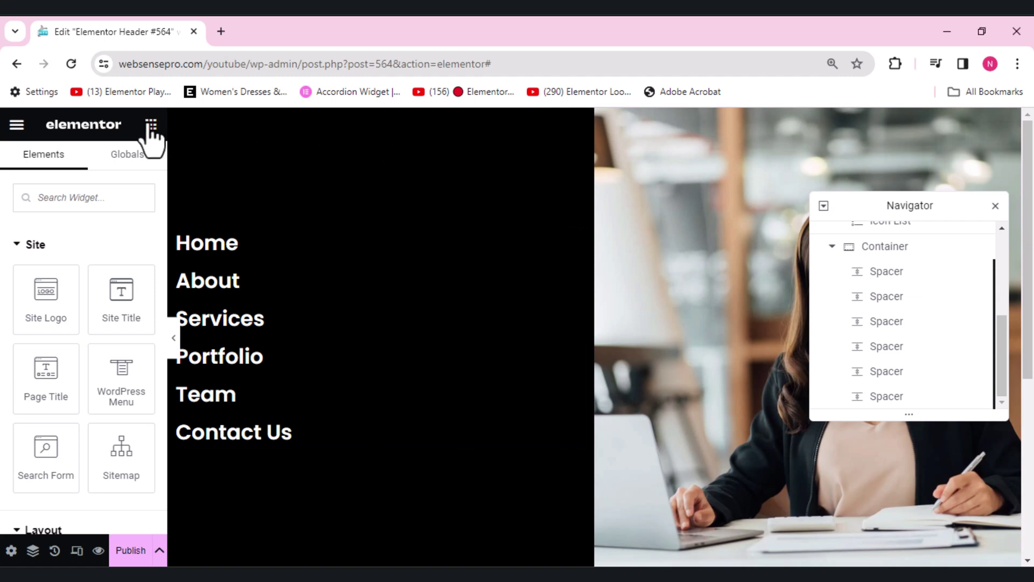
click(83, 205)
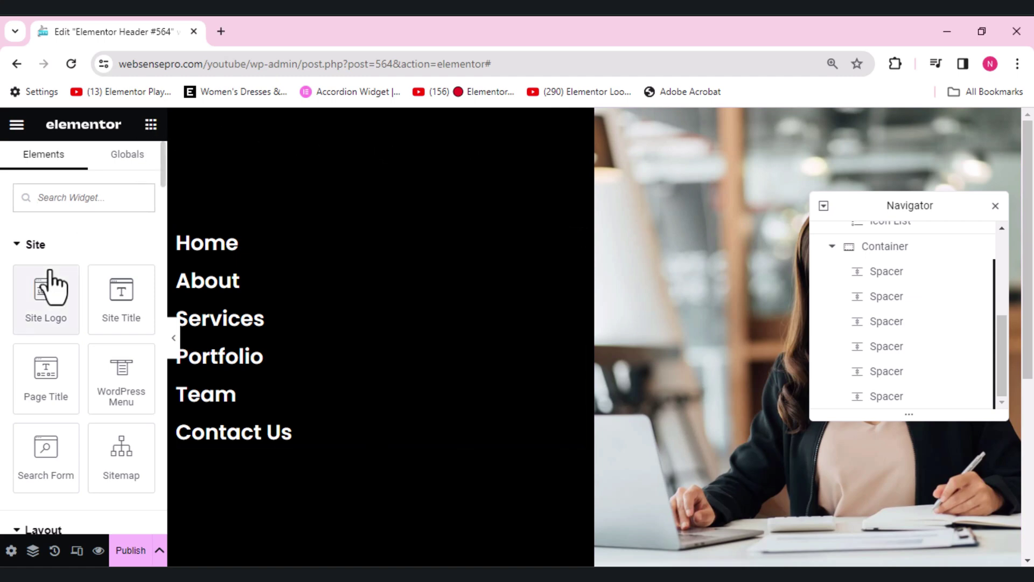
text(con)
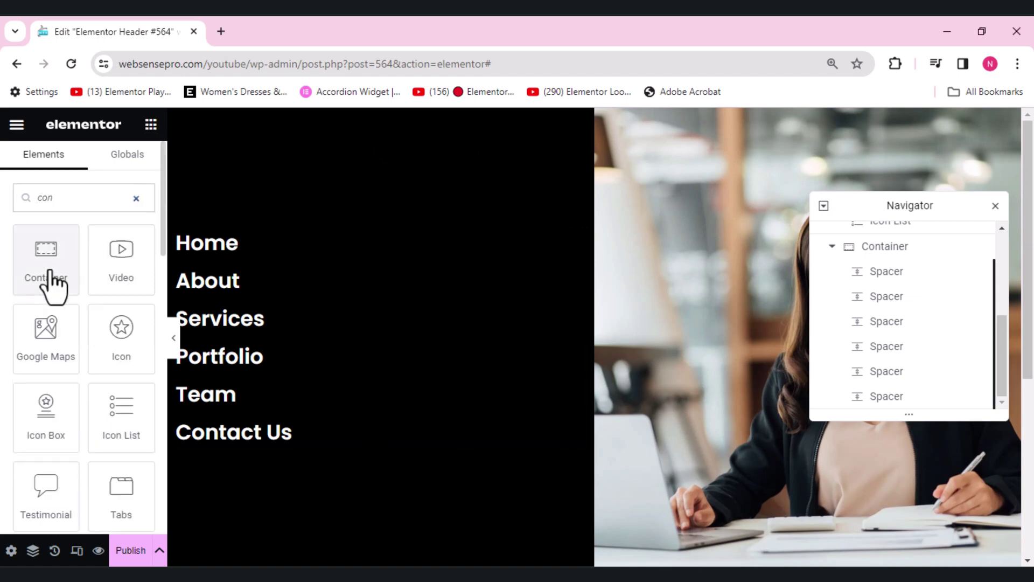
drag(50, 261, 315, 443)
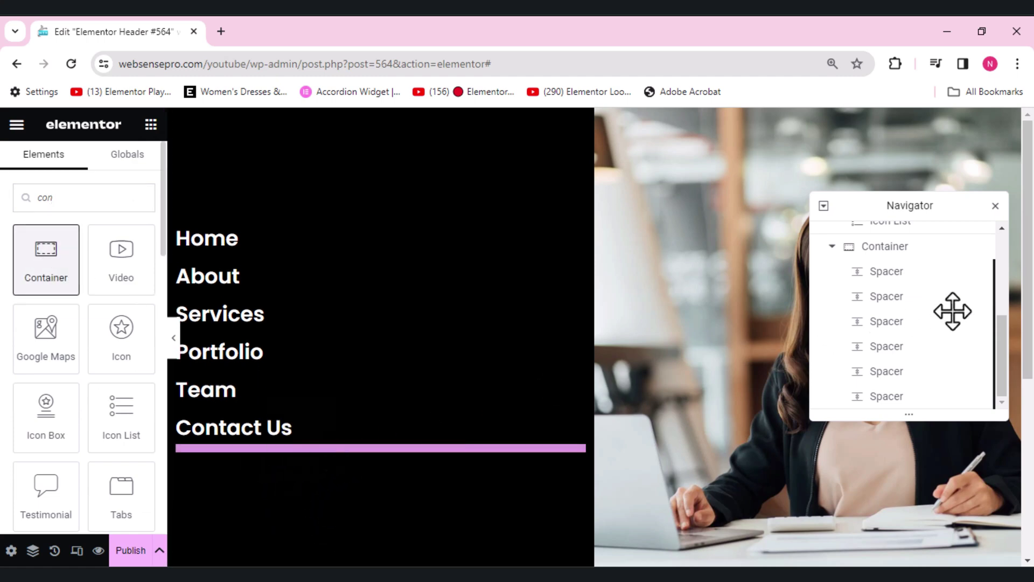
scroll(953, 311, up, 3)
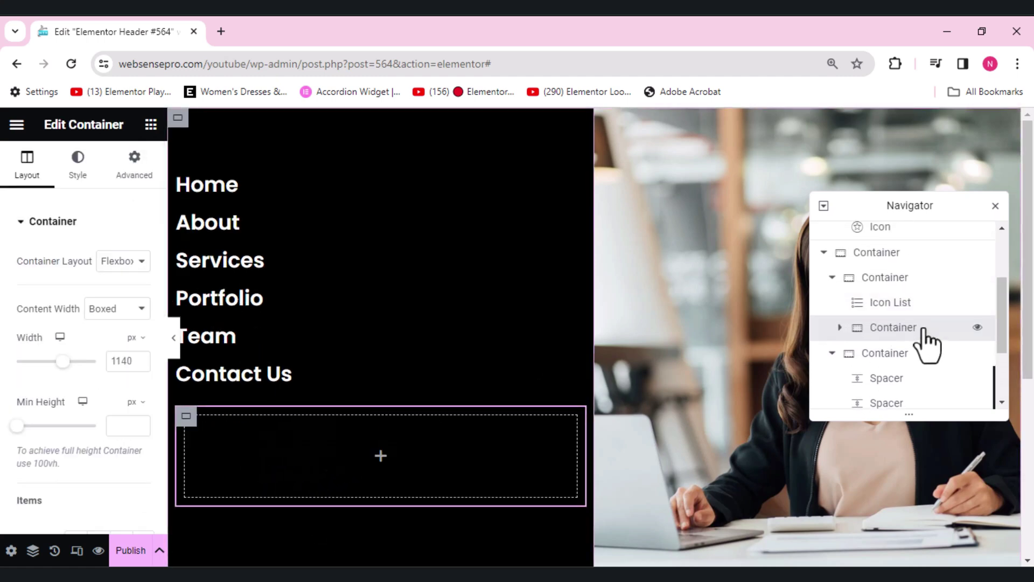
drag(923, 331, 942, 434)
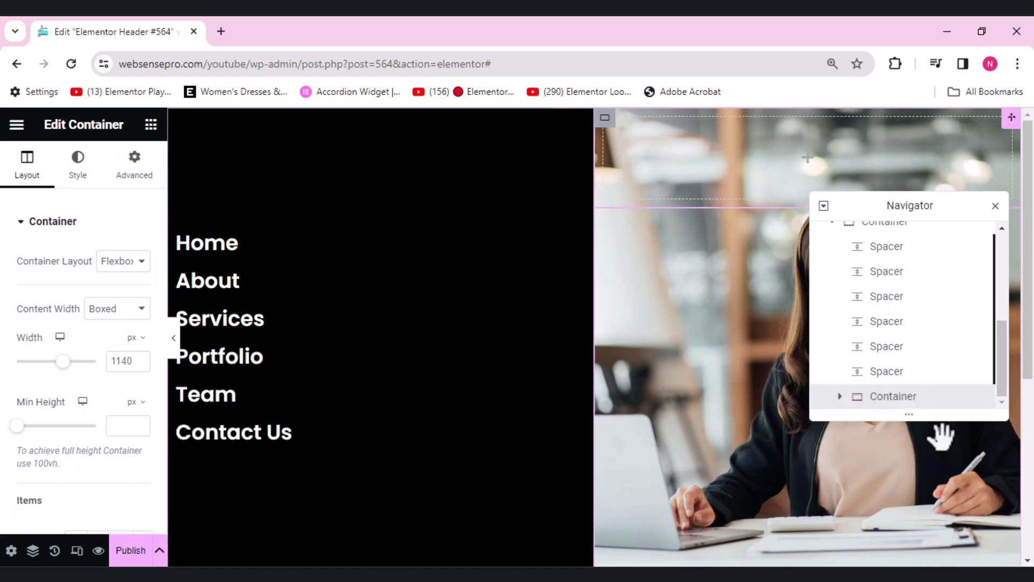
- Make the new container full width, with its width set to 45 px and its minimum height to 45 px
click(127, 310)
click(117, 339)
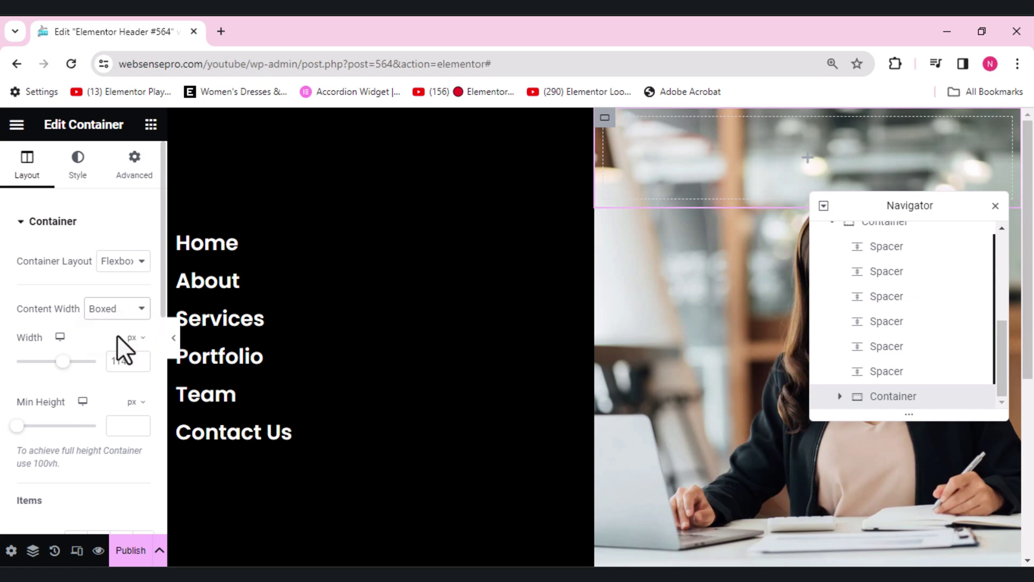
click(135, 340)
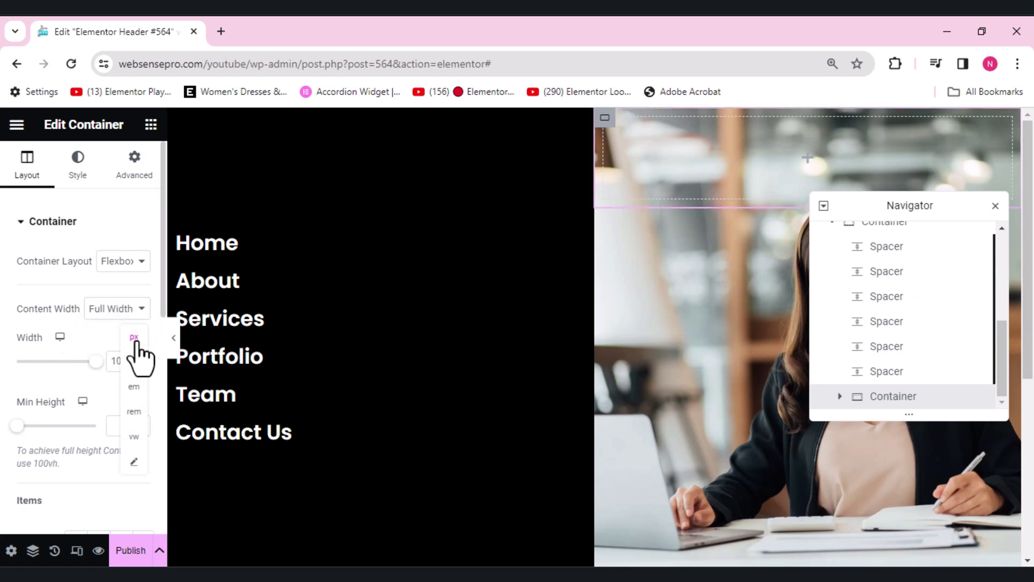
click(135, 340)
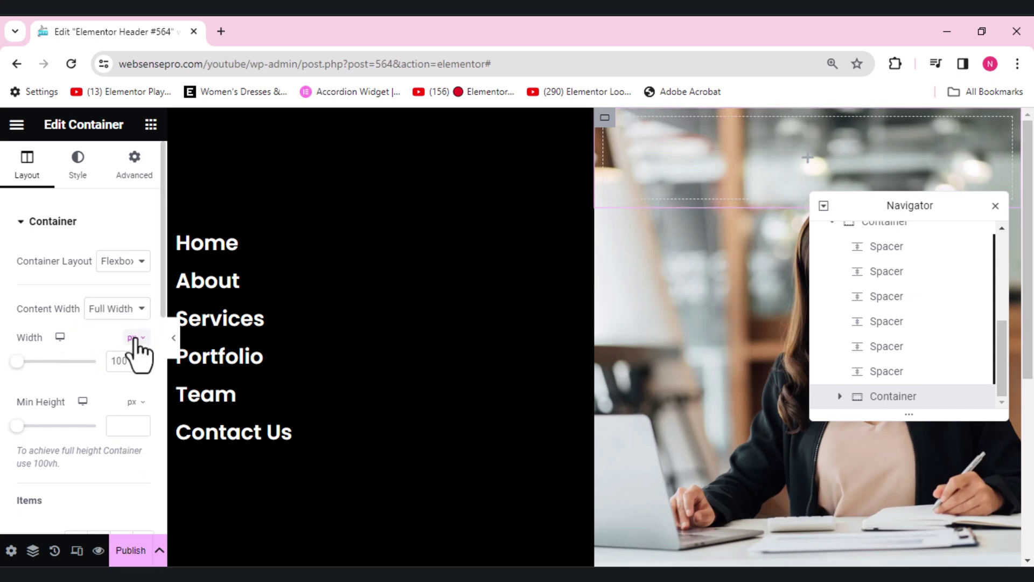
text(45)
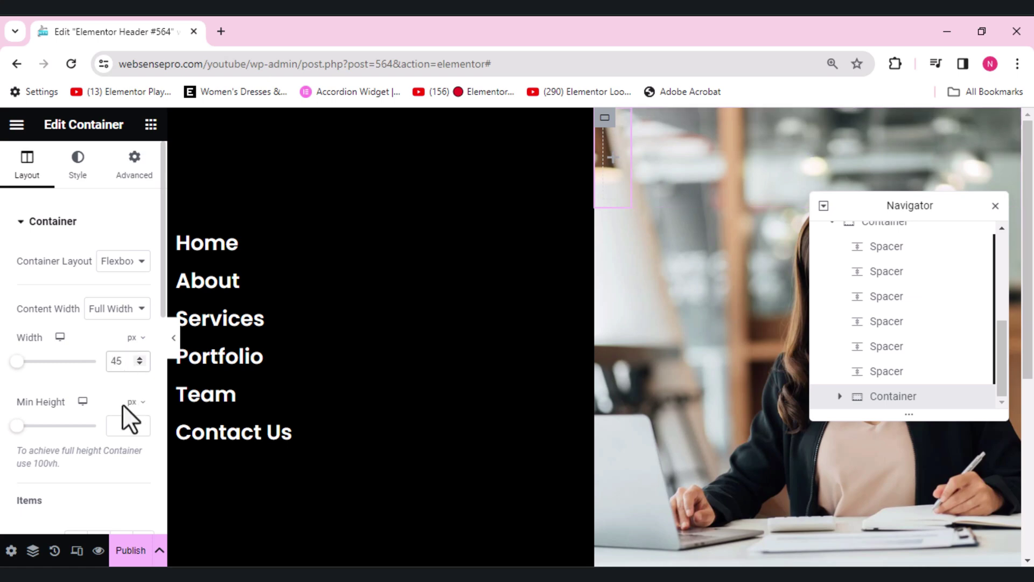
click(120, 429)
text(45)
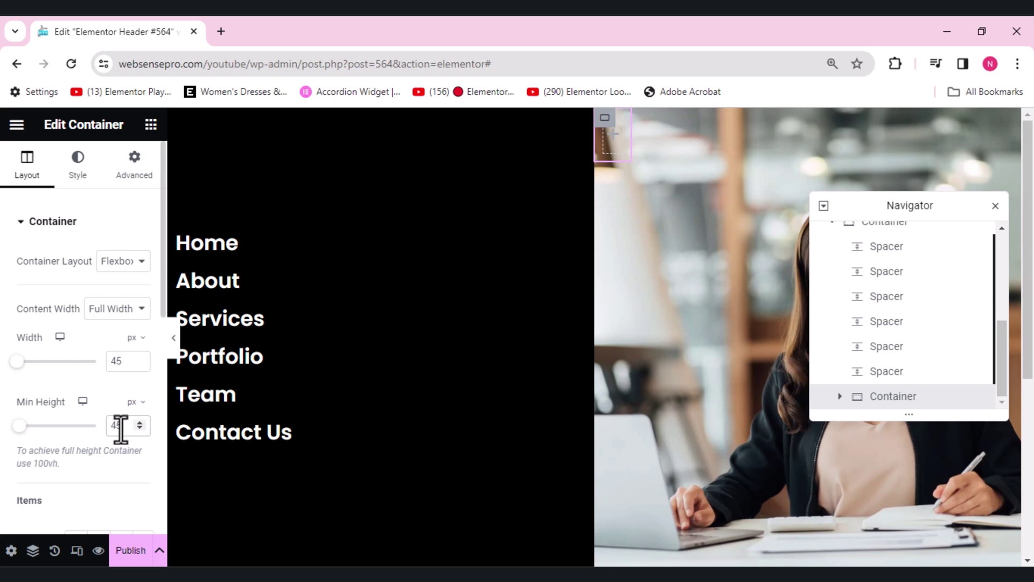
- Set the small container's position to Absolute and round its corners with an equal border radius on all sides
click(144, 178)
scroll(144, 178, down, 3)
scroll(145, 179, down, 4)
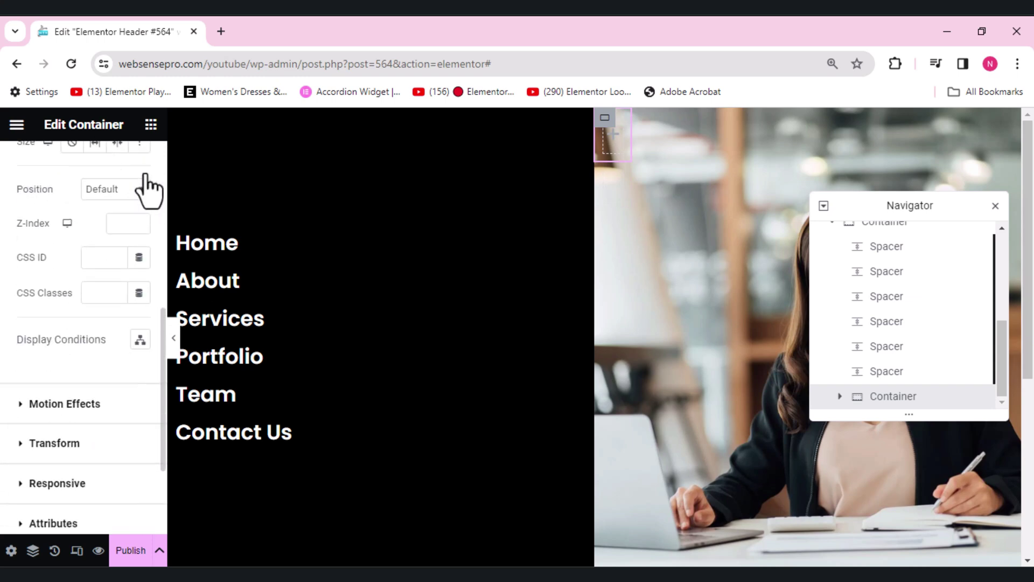
click(139, 190)
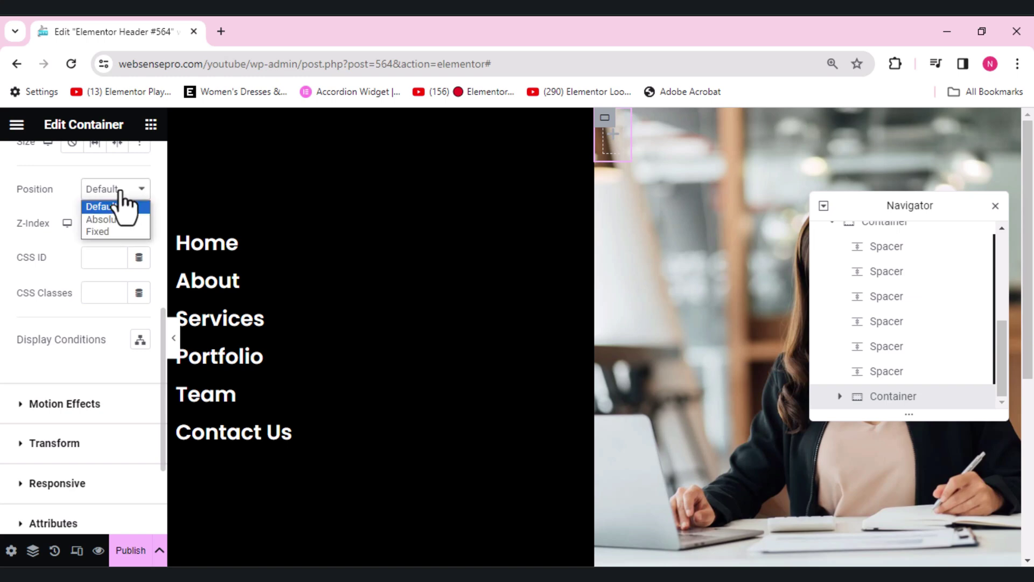
click(114, 218)
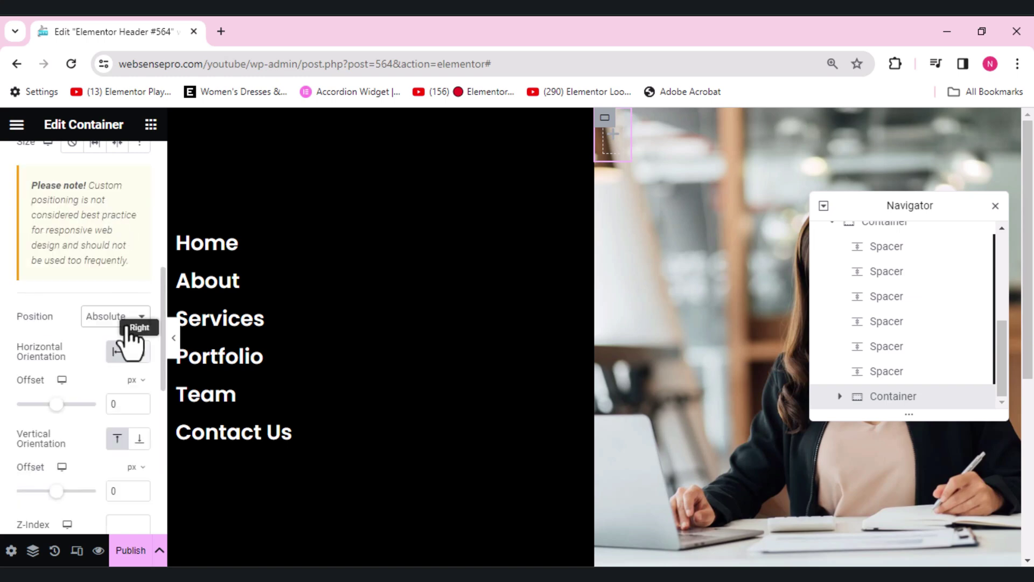
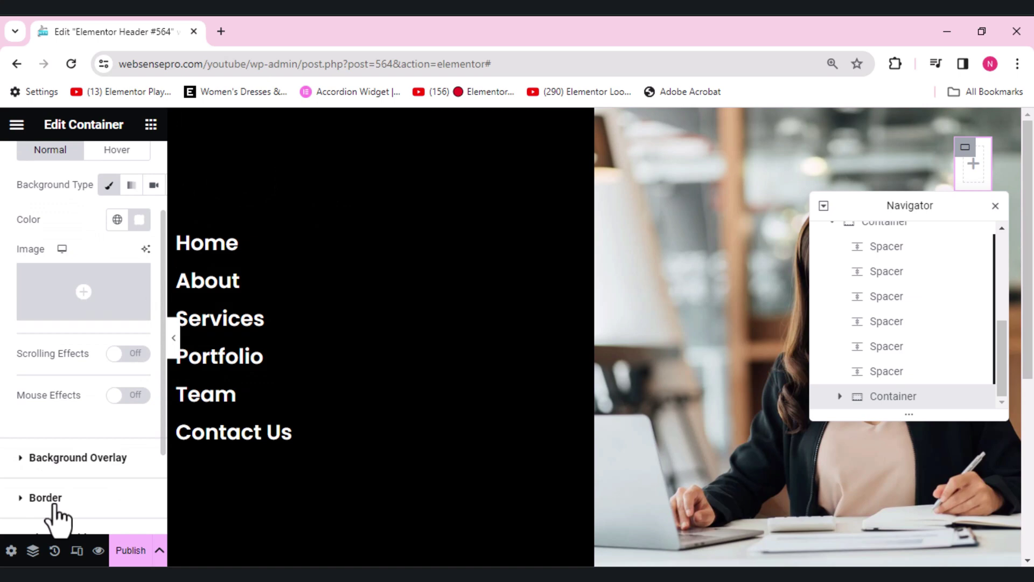
click(53, 507)
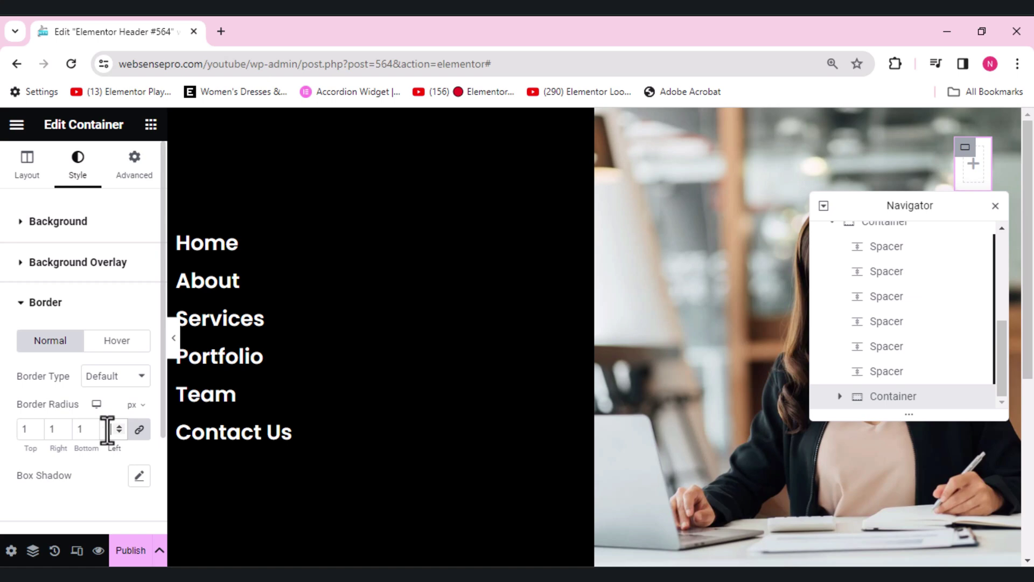
text(0)
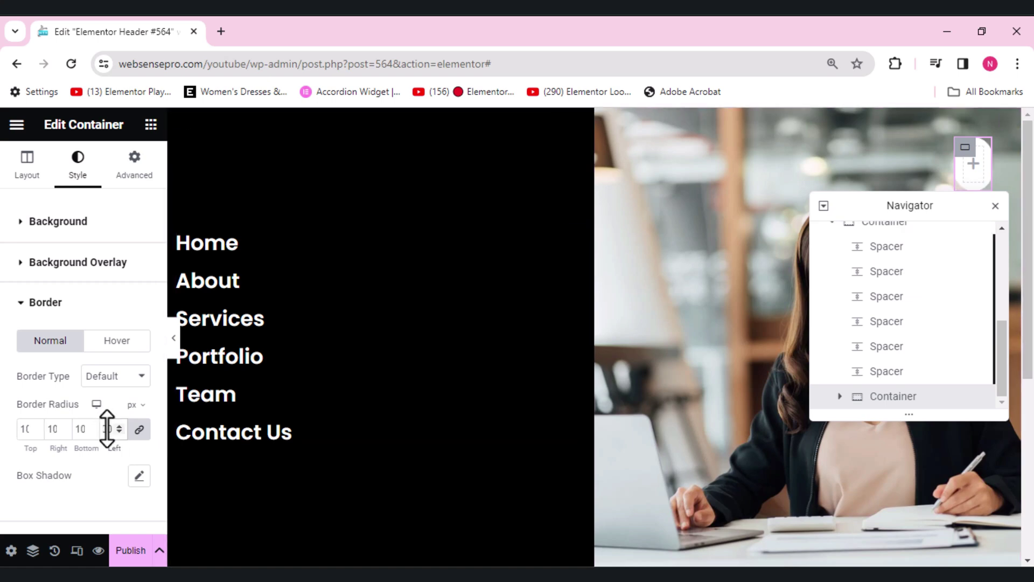
- Find the Icon widget and add one inside the small rounded container
click(150, 125)
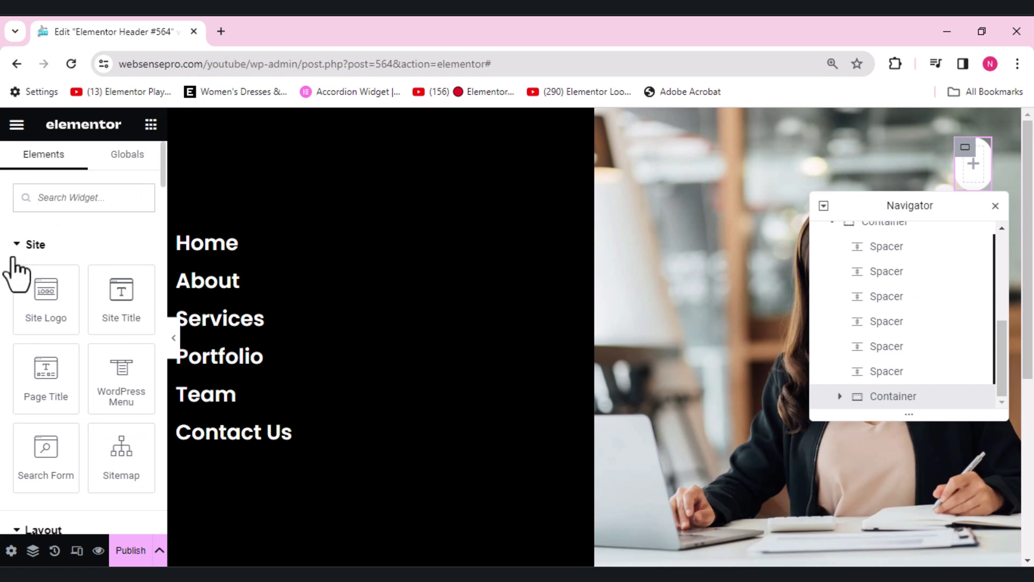
text(ic)
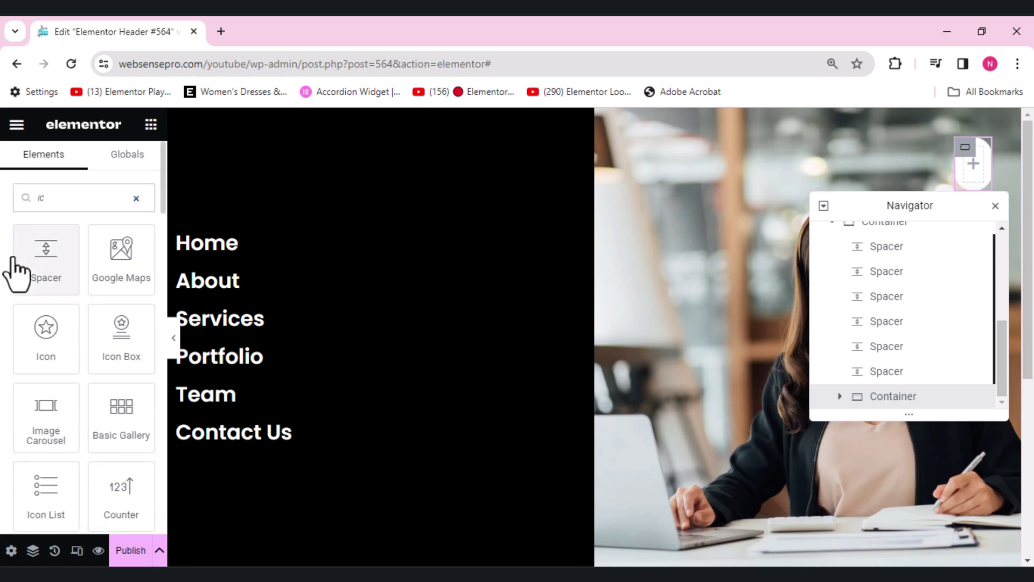
click(54, 353)
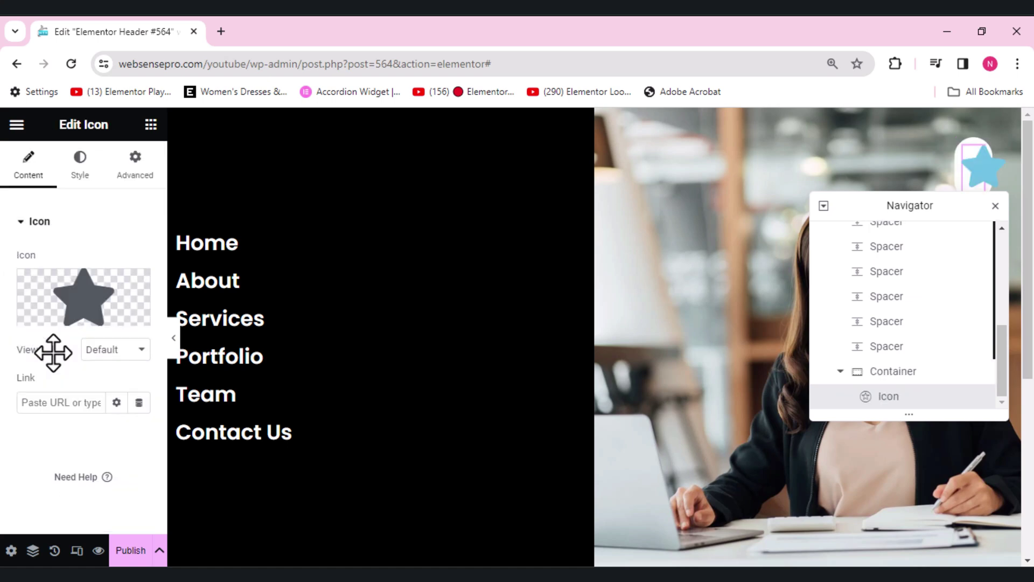
- Replace the widget's star with the horizontal grip lines icon from the icon library
click(86, 302)
click(470, 183)
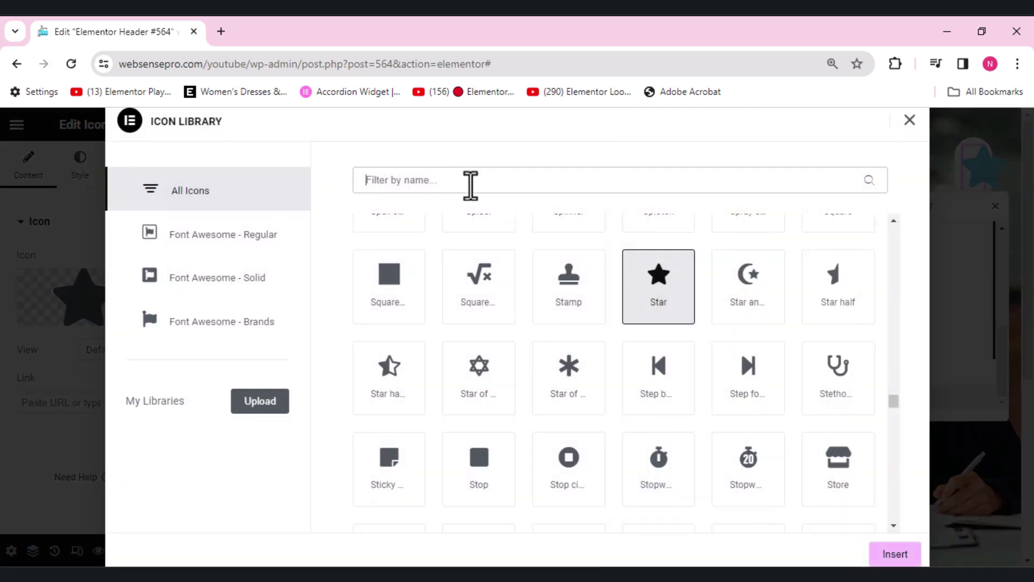
text(lin)
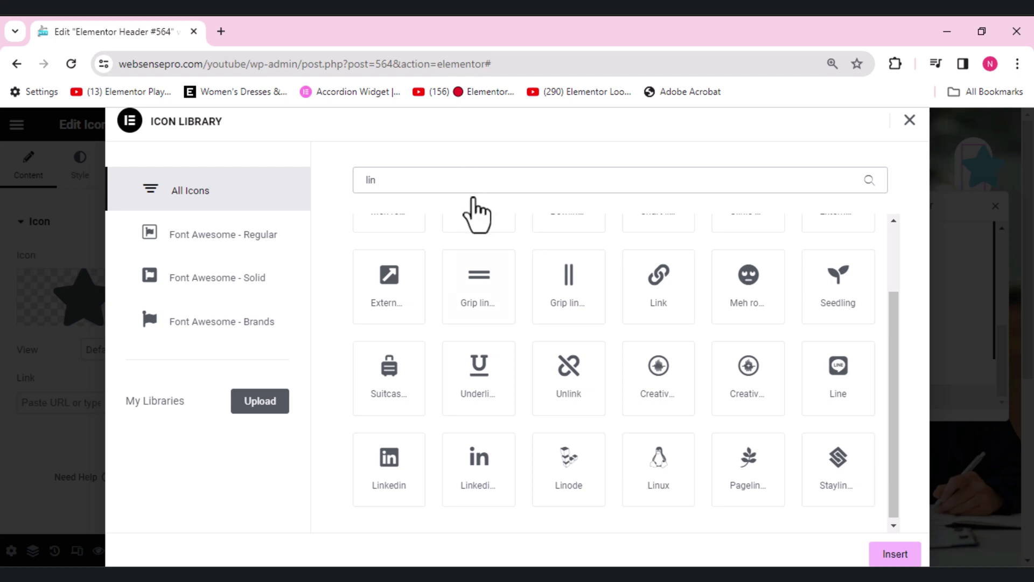
click(493, 305)
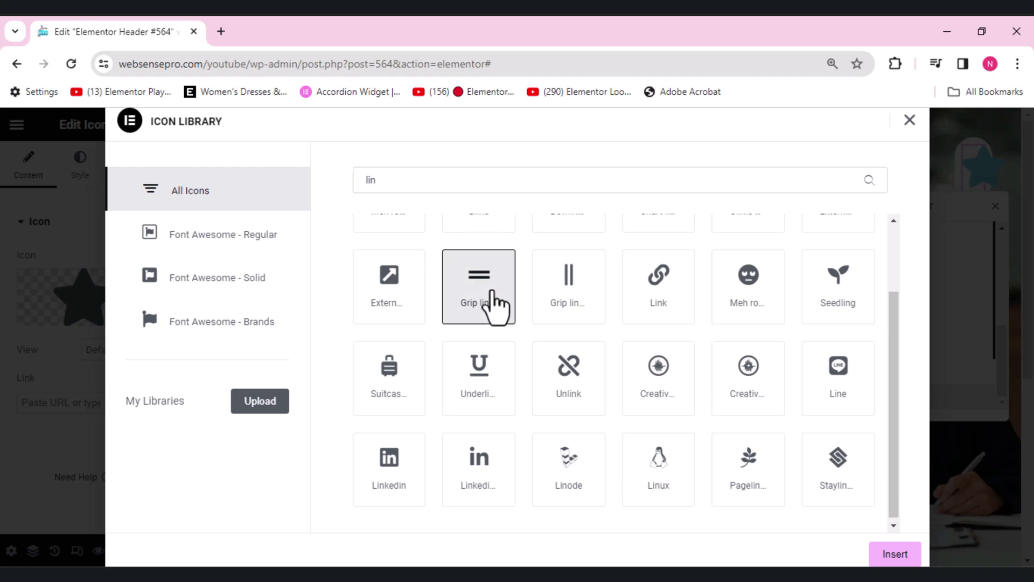
click(895, 555)
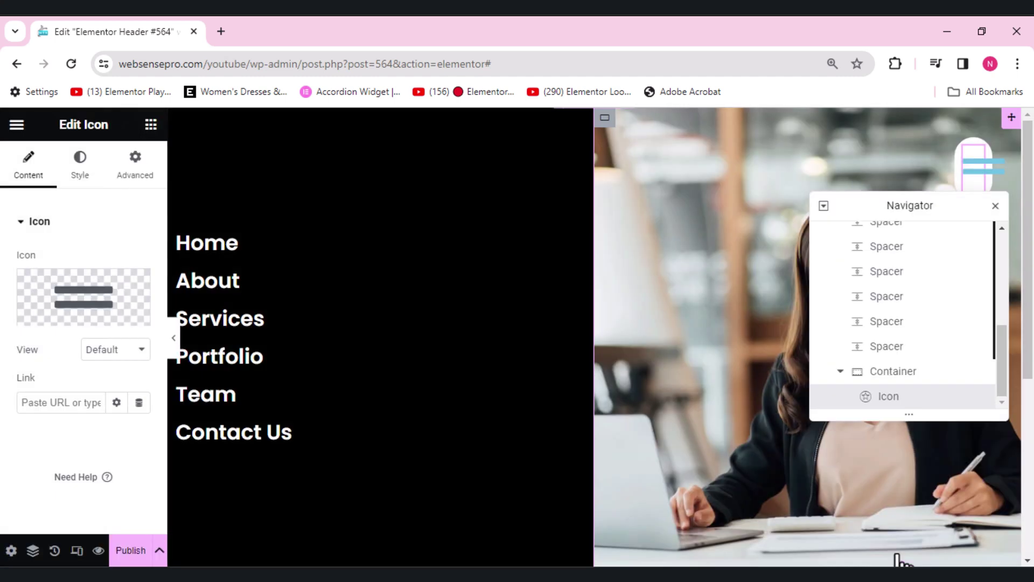
- Set the grip lines icon's primary color to near-black #090909 and its size to 28 px
click(80, 172)
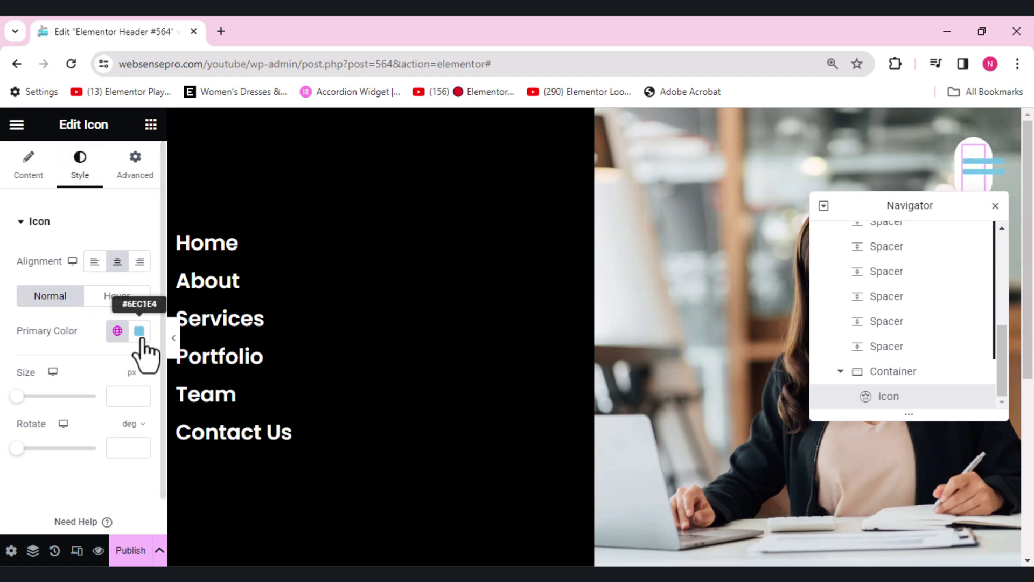
click(139, 333)
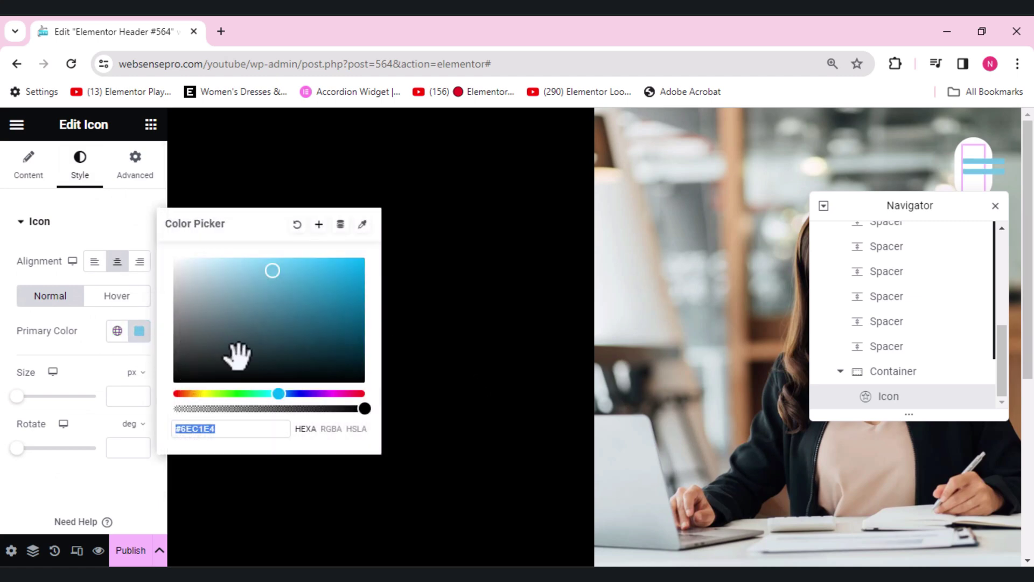
drag(247, 358, 166, 380)
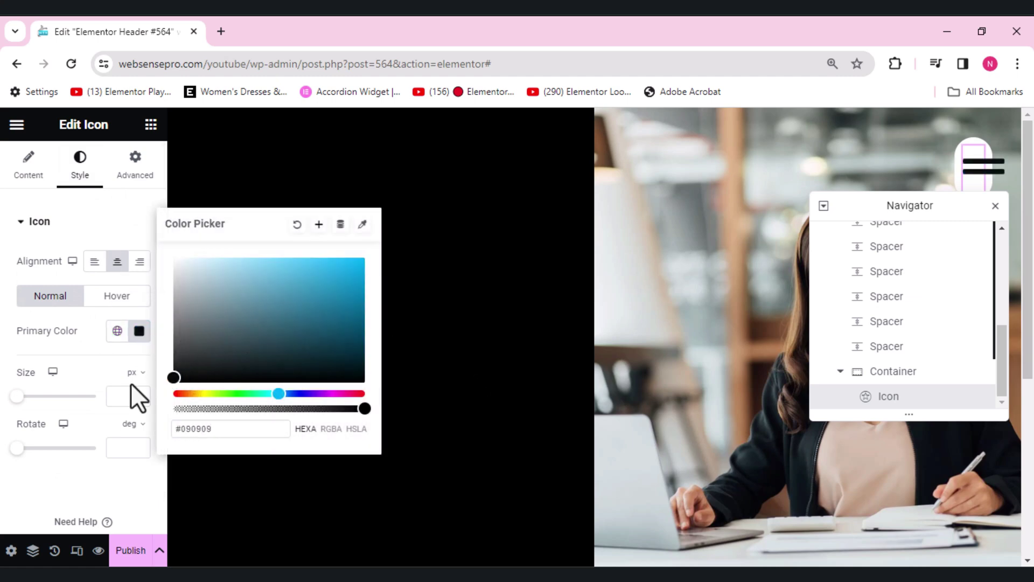
drag(15, 398, 22, 398)
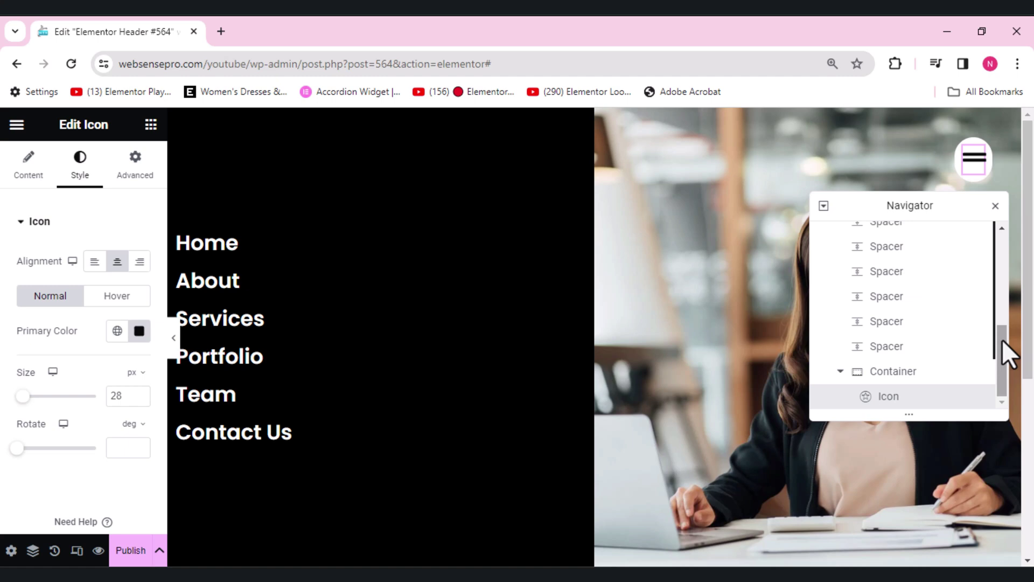
- Give the container around the header's own icon, above the full-screen menu, a CSS class ending in menu-open
drag(1007, 353, 1009, 296)
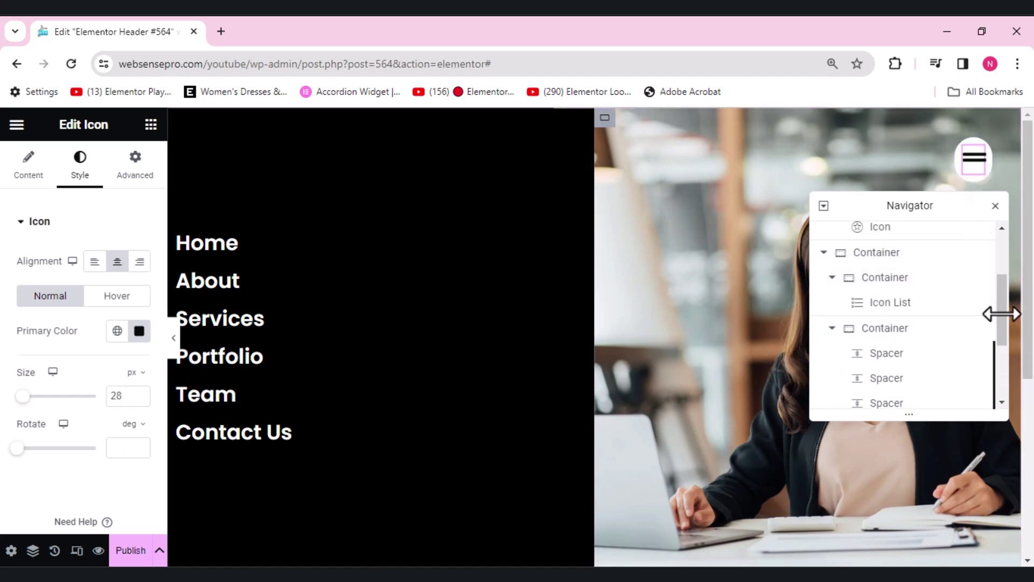
drag(1007, 329, 1000, 300)
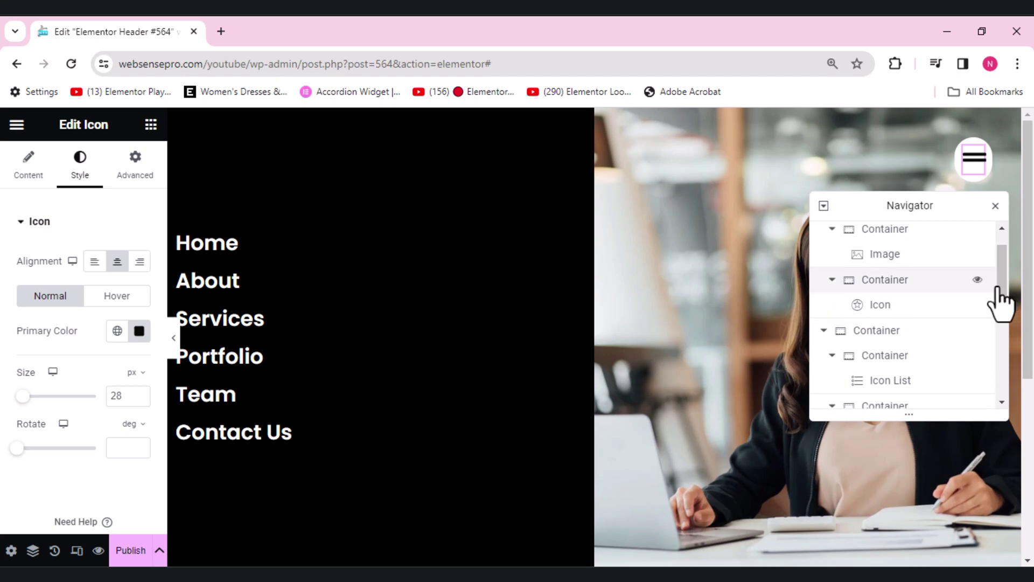
click(882, 280)
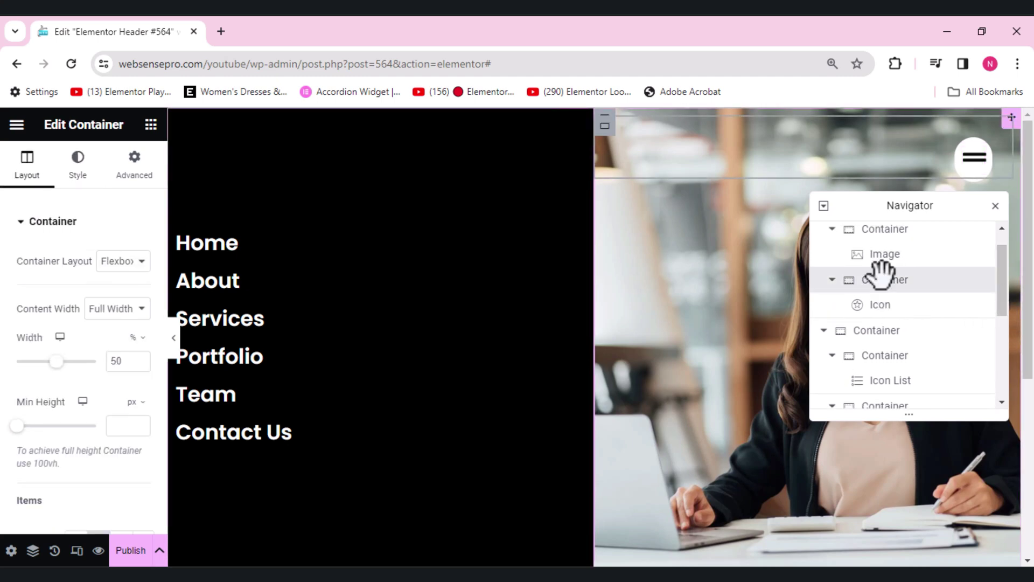
click(143, 183)
scroll(145, 197, down, 7)
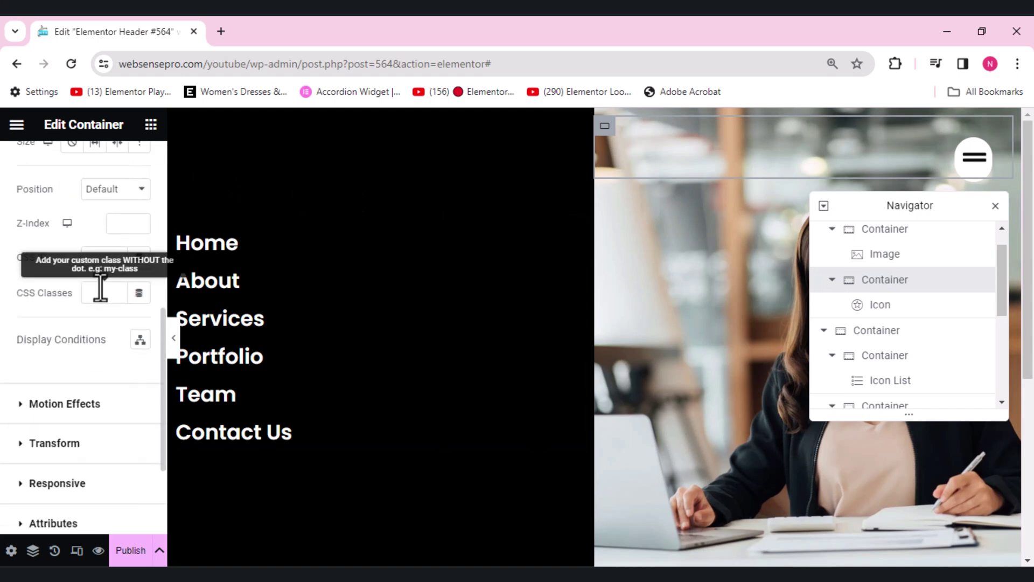
click(101, 291)
text(mob)
text(ile-menu-ope)
text(nu-open)
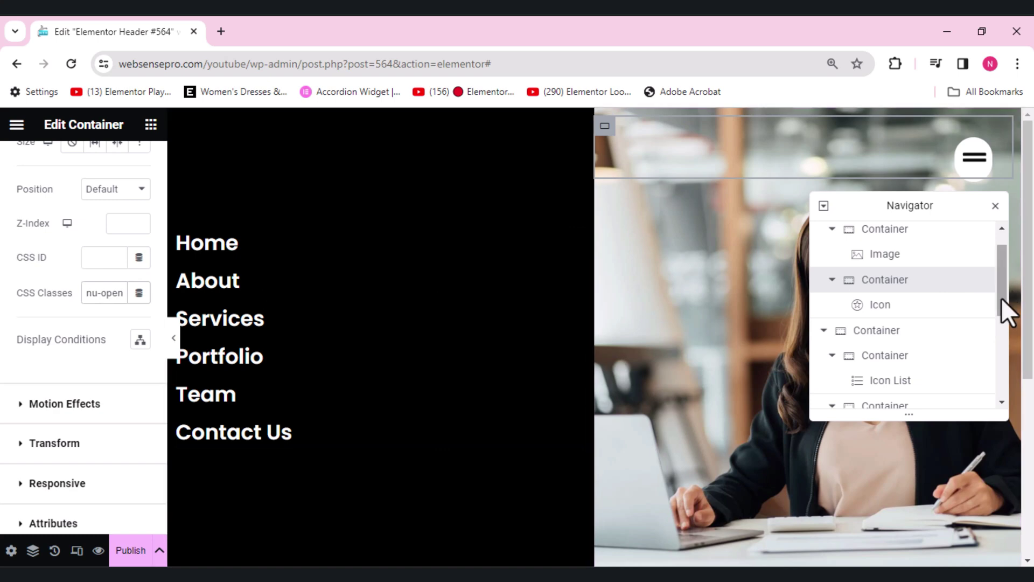
- Give the small container around the full-screen menu's icon the CSS class mdw-menu-close
drag(1001, 298, 998, 387)
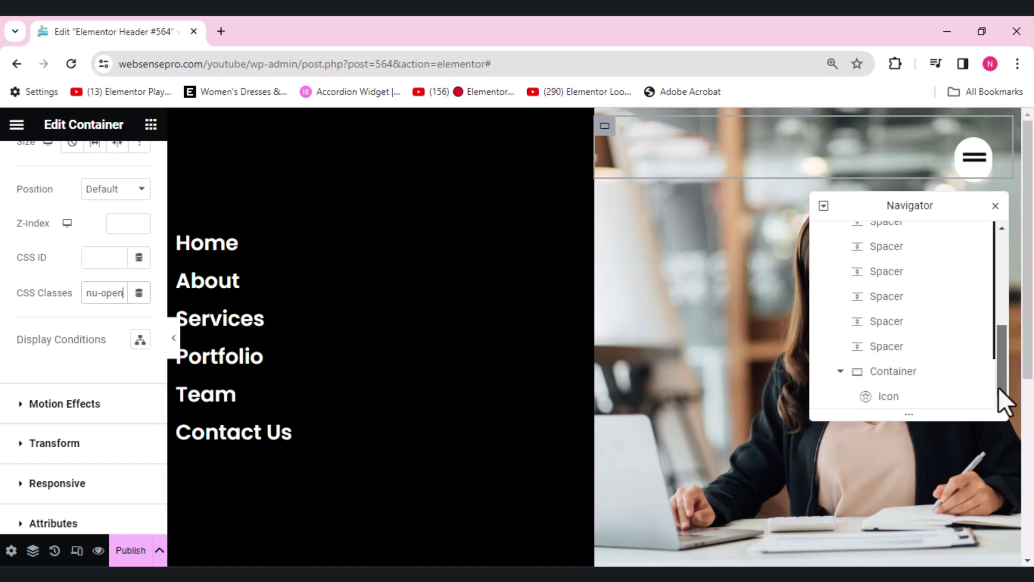
click(882, 380)
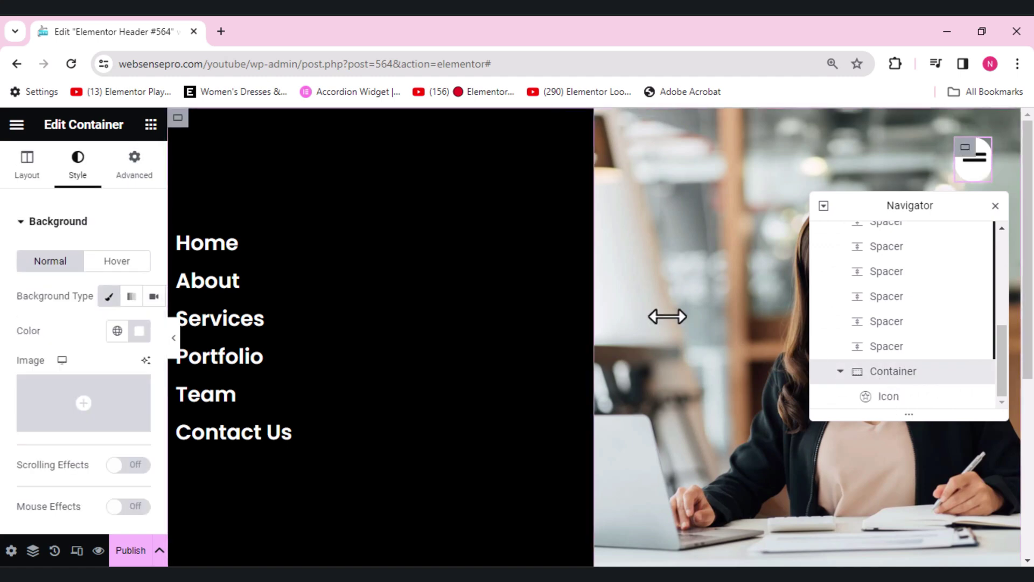
click(134, 167)
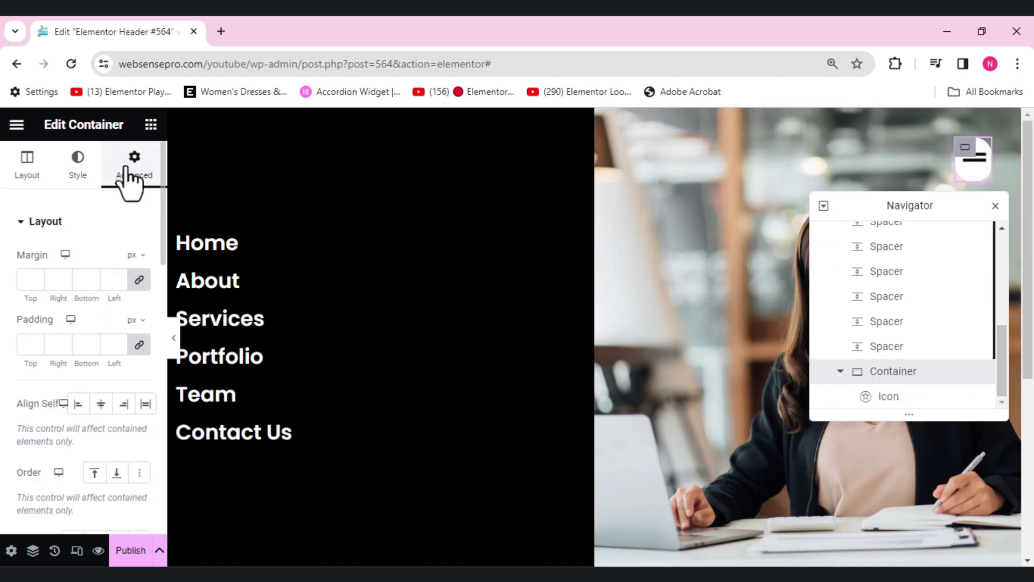
scroll(129, 181, down, 10)
scroll(125, 167, down, 5)
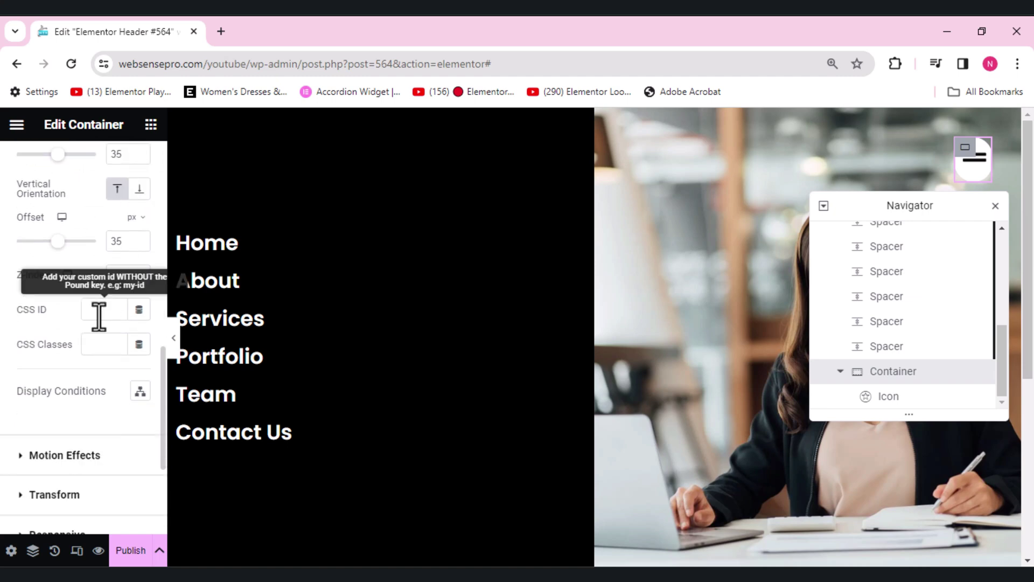
click(104, 344)
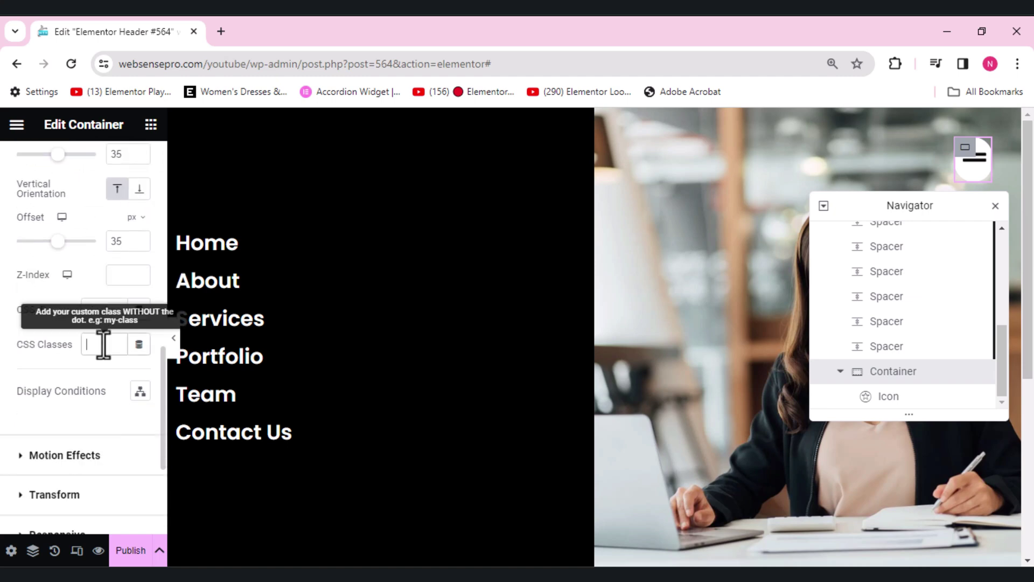
text(md)
text(lw-menu)
text(-)
text(close)
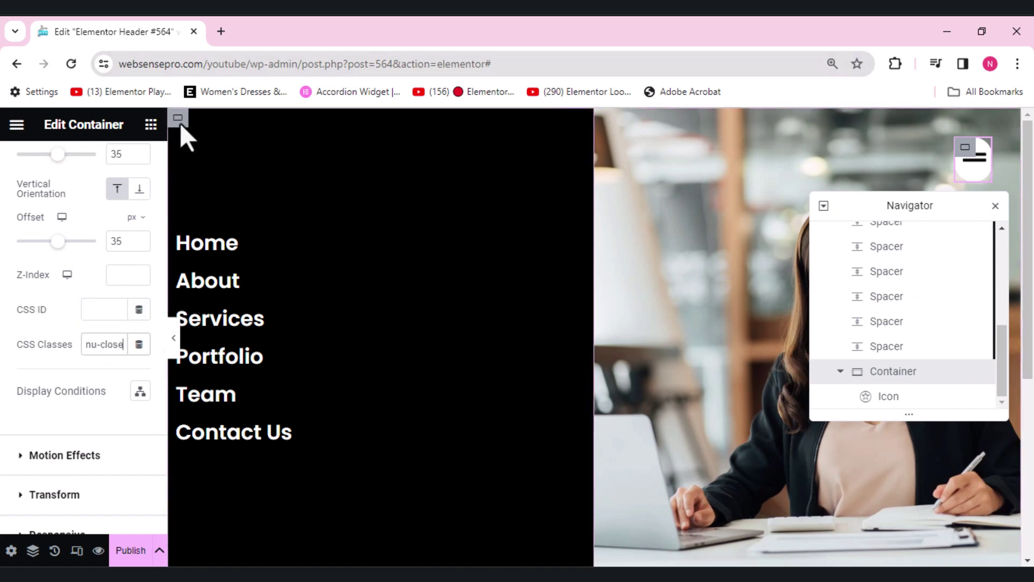
- Give the outer container of the full-screen menu the CSS class mdw-image-menu
click(179, 122)
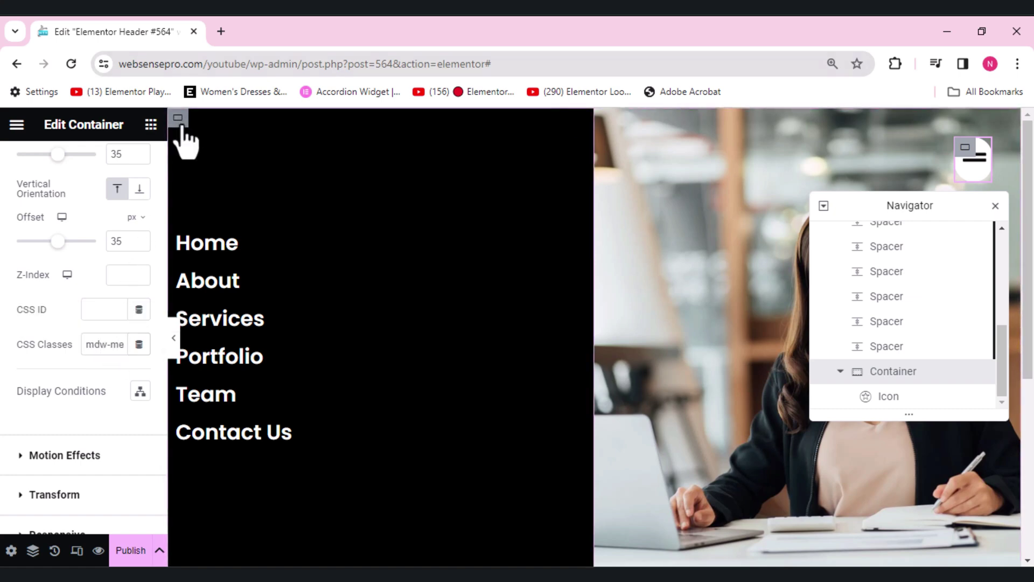
scroll(998, 335, up, 5)
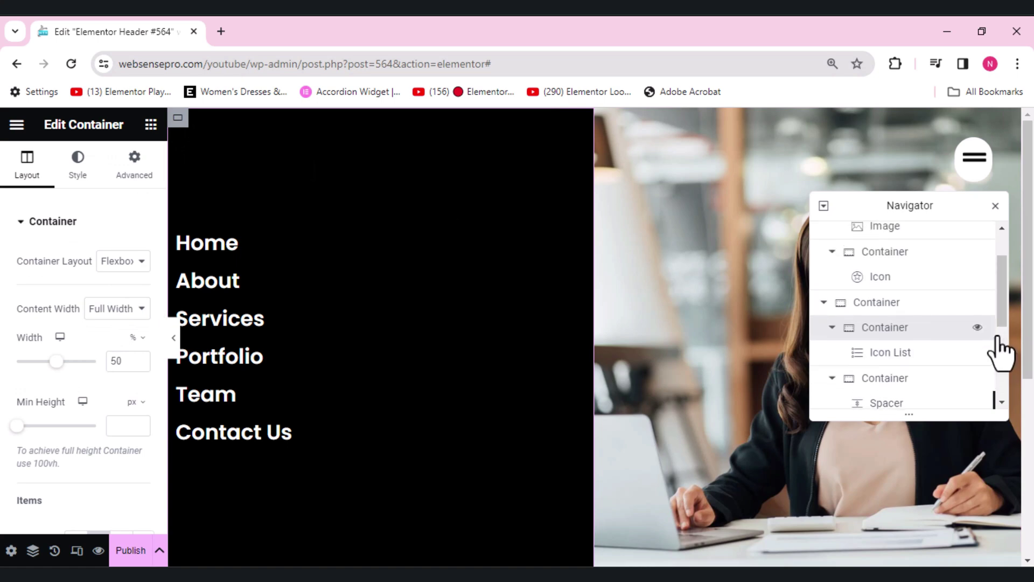
click(891, 308)
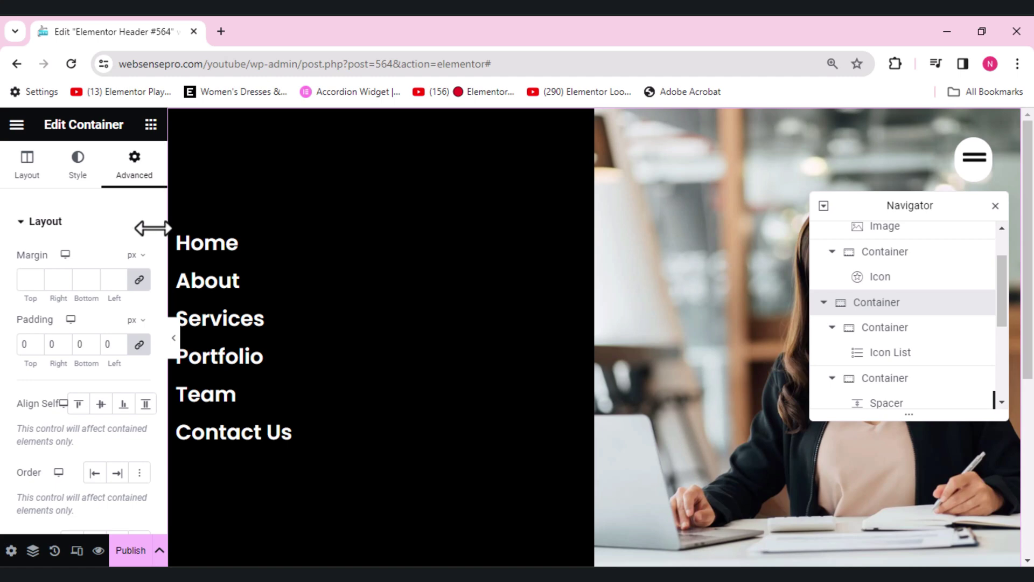
click(120, 220)
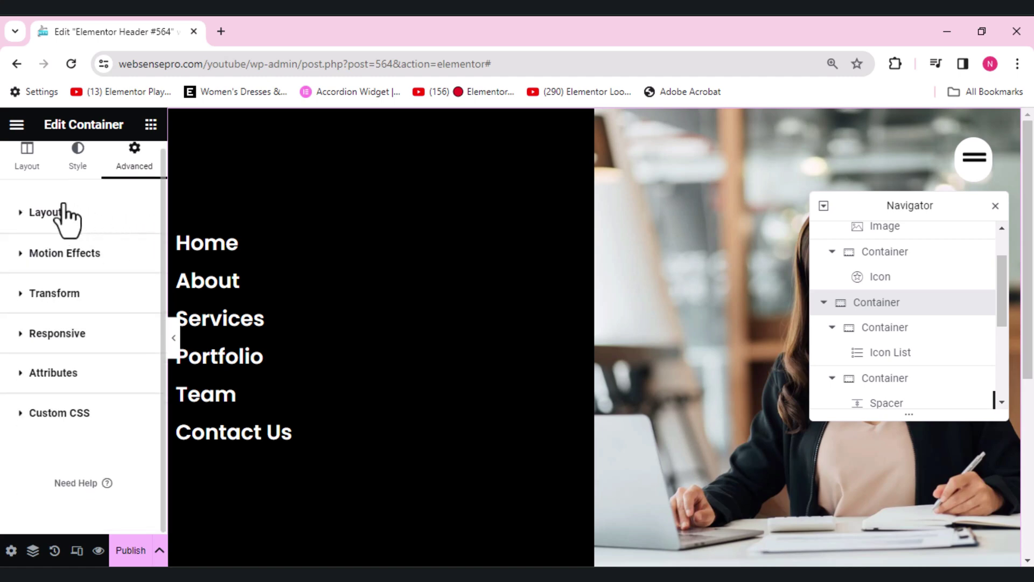
click(49, 212)
scroll(146, 286, down, 3)
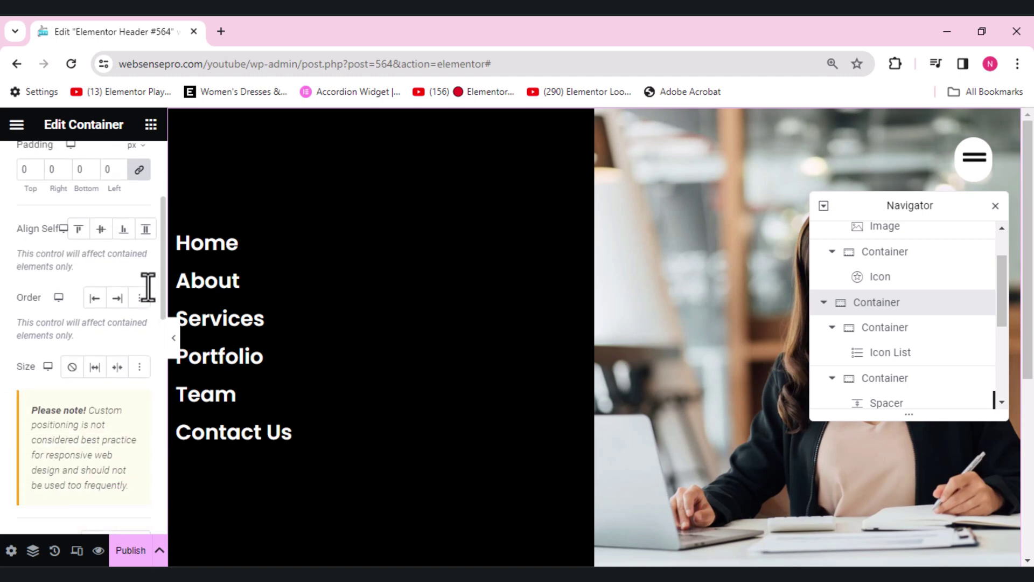
scroll(146, 285, down, 9)
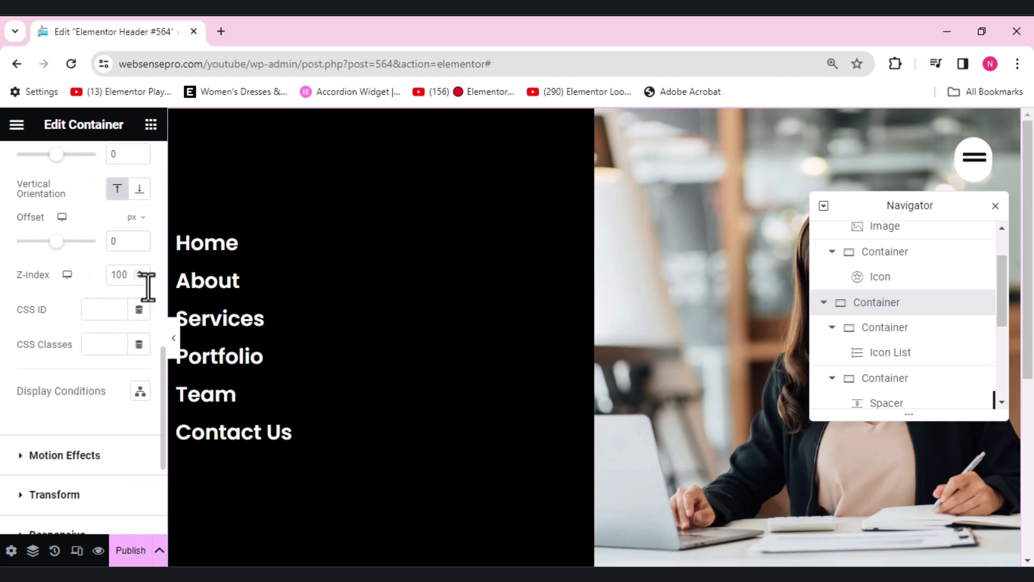
scroll(146, 286, down, 1)
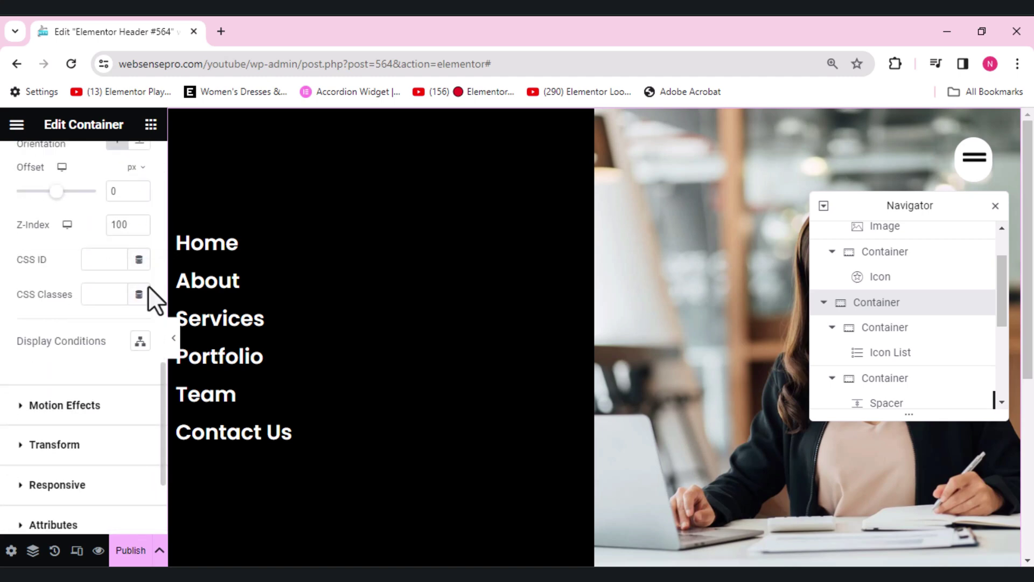
click(98, 294)
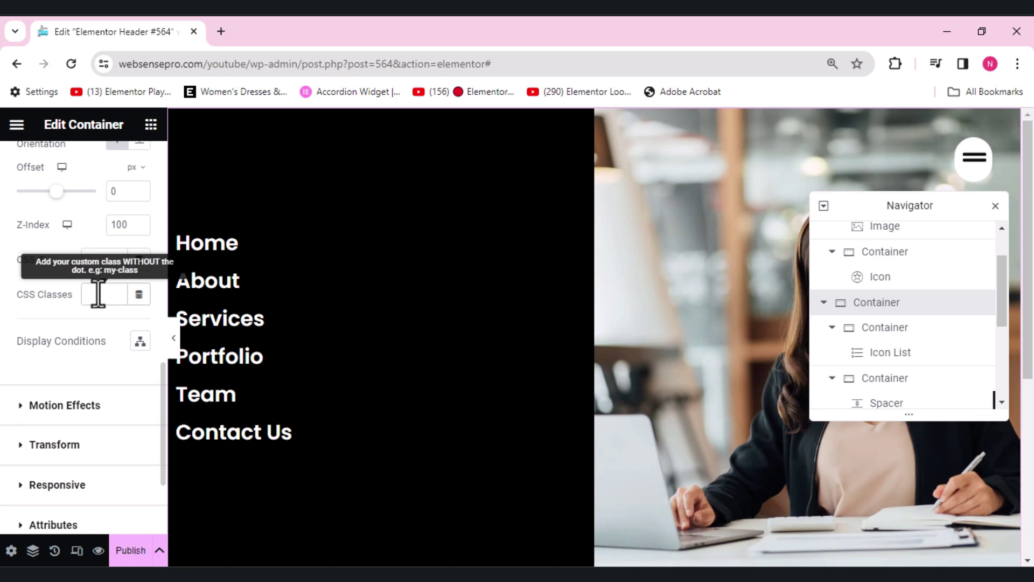
text(menuimage-menu)
key(Home)
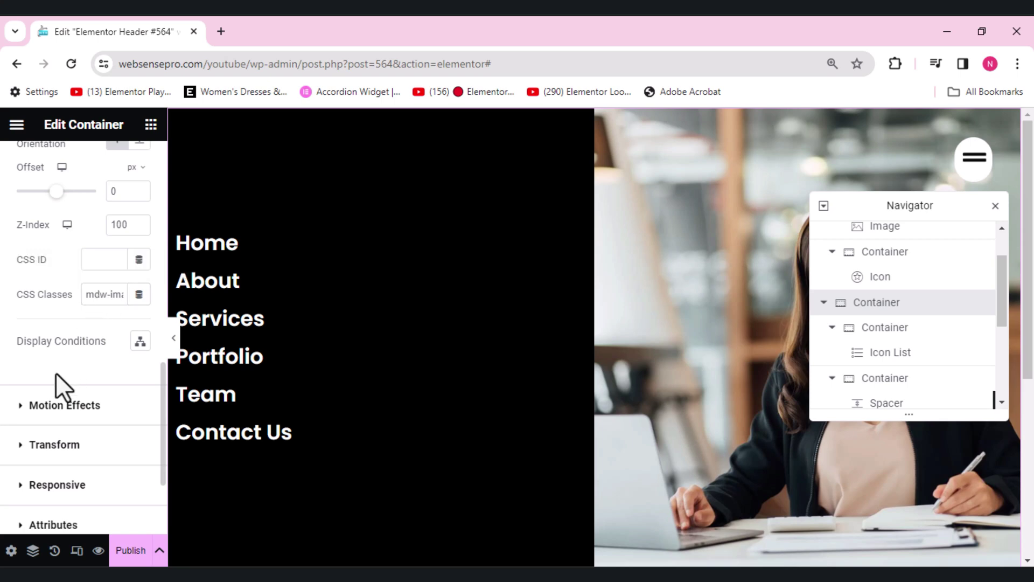
- Paste the prepared custom CSS, starting with a selector rule of opacity 0 and pointer-events none, into the full-screen menu's outer container
scroll(57, 375, down, 3)
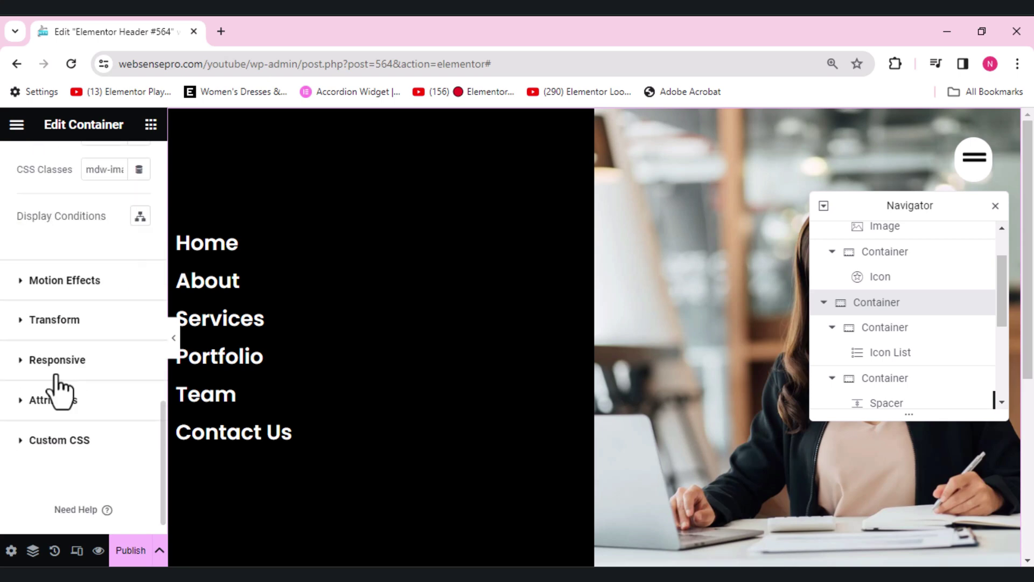
click(66, 448)
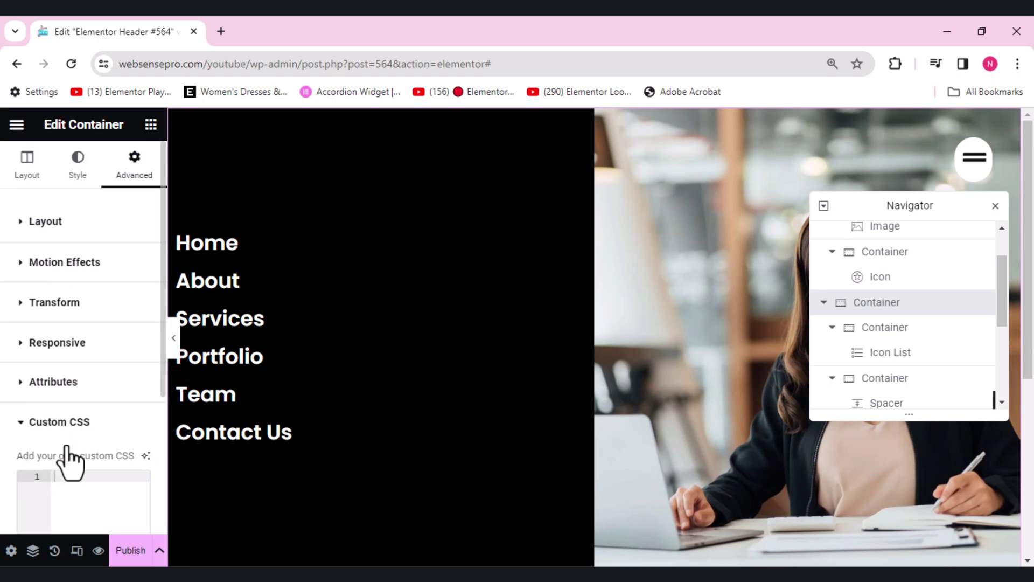
right_click(65, 477)
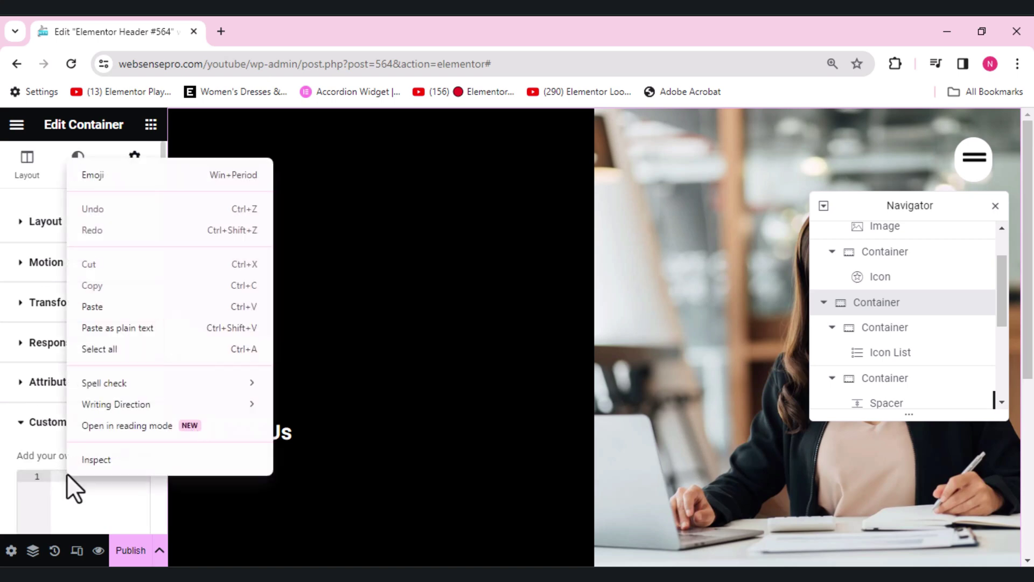
click(93, 307)
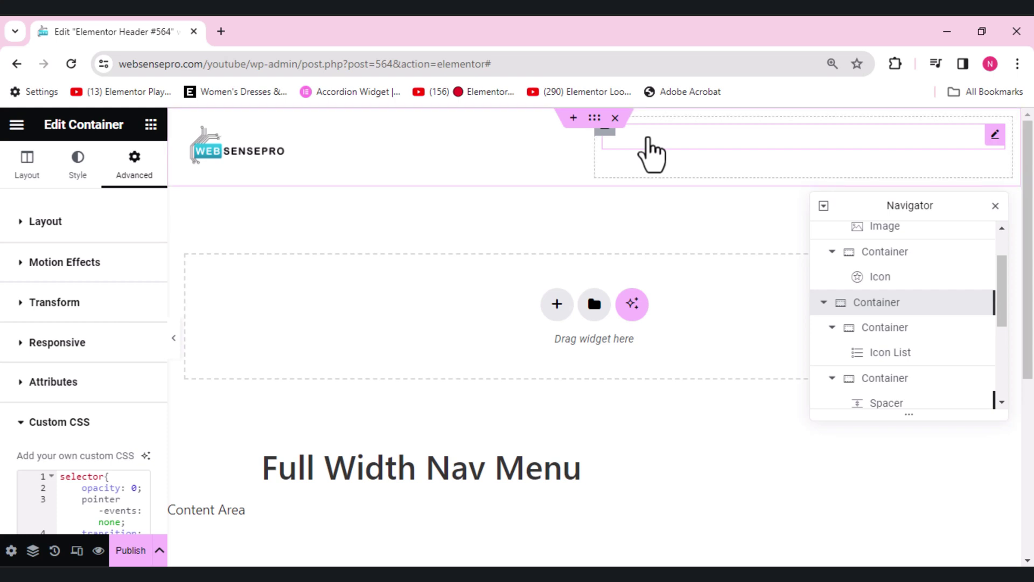
- Open the WordPress dashboard in a new browser tab and start a new Elementor custom code snippet
click(221, 31)
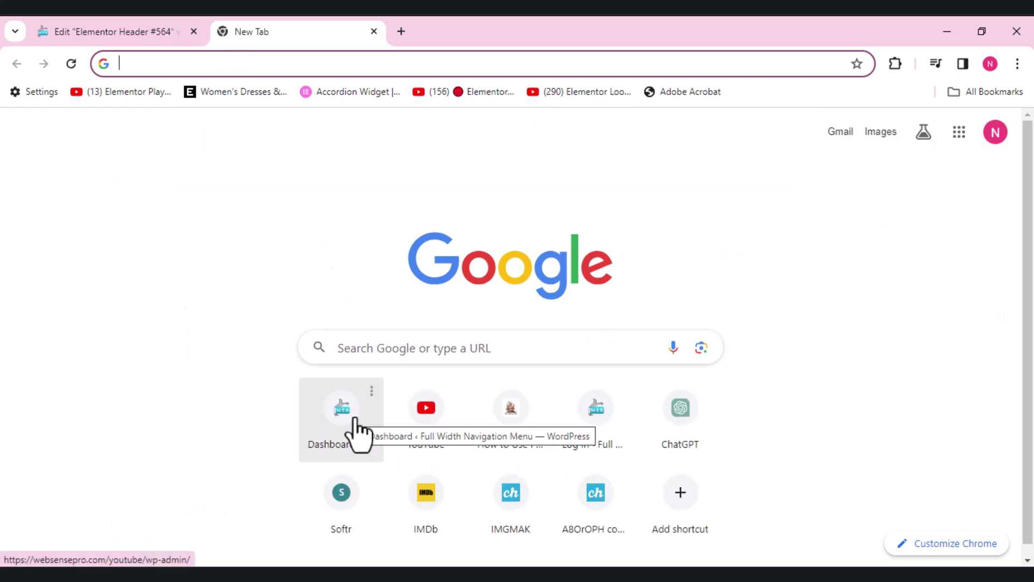
click(330, 422)
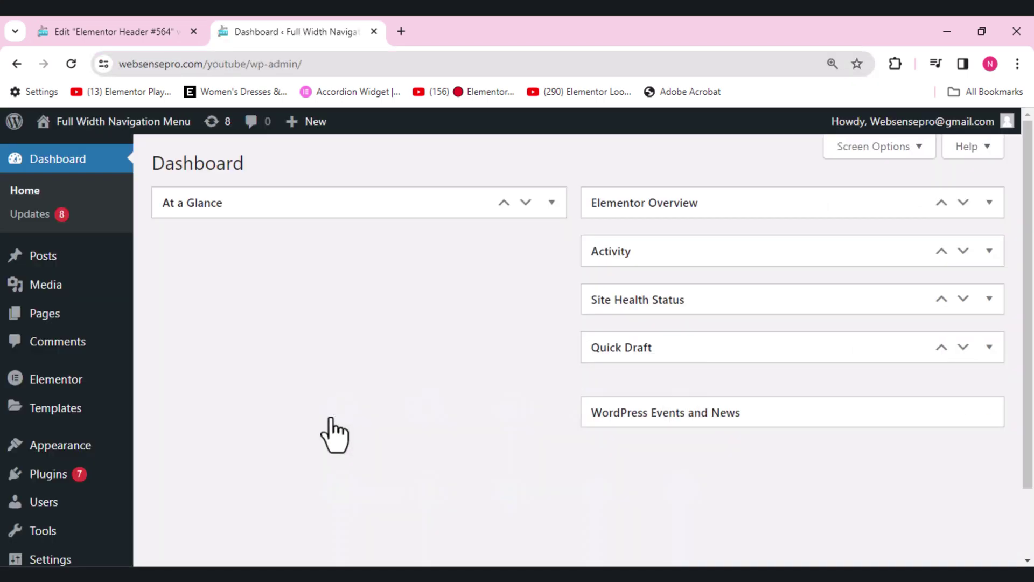
mouse_move(109, 397)
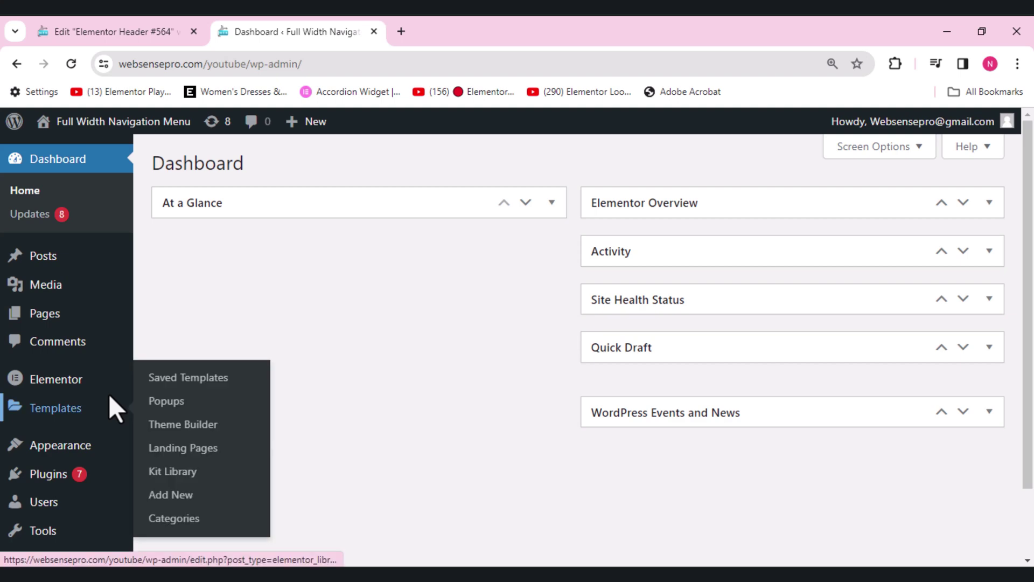
mouse_move(81, 379)
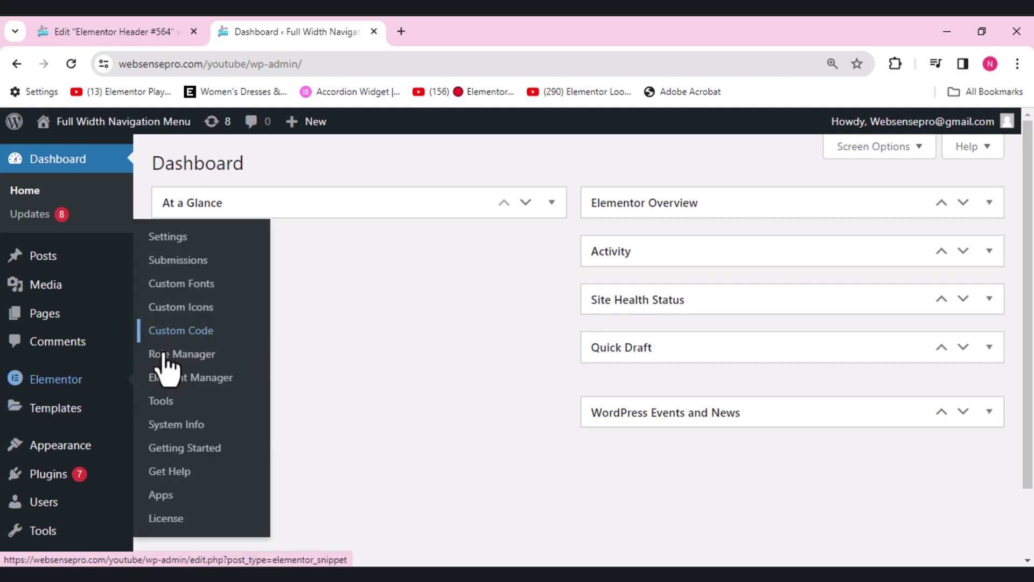
click(182, 335)
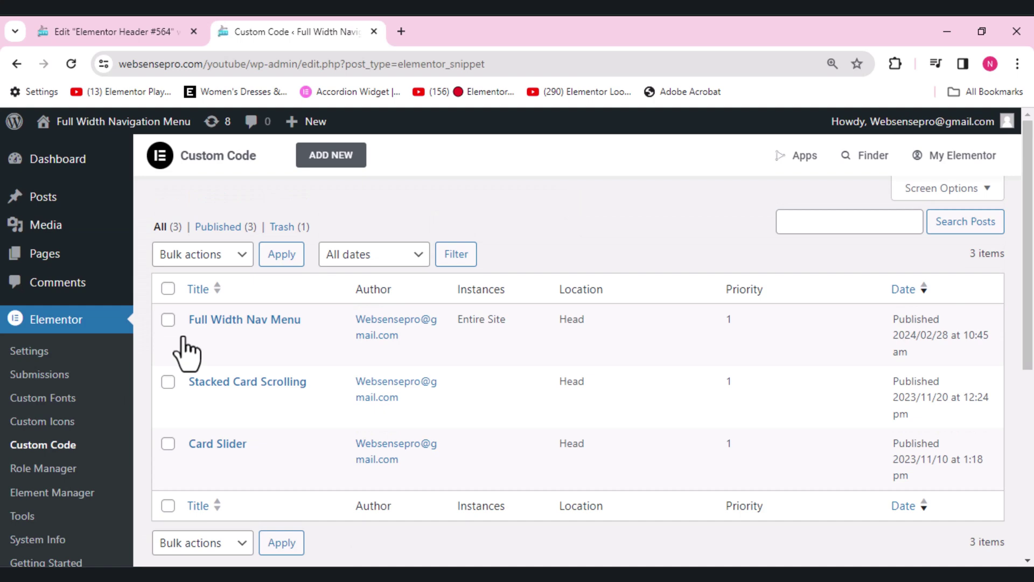
click(326, 162)
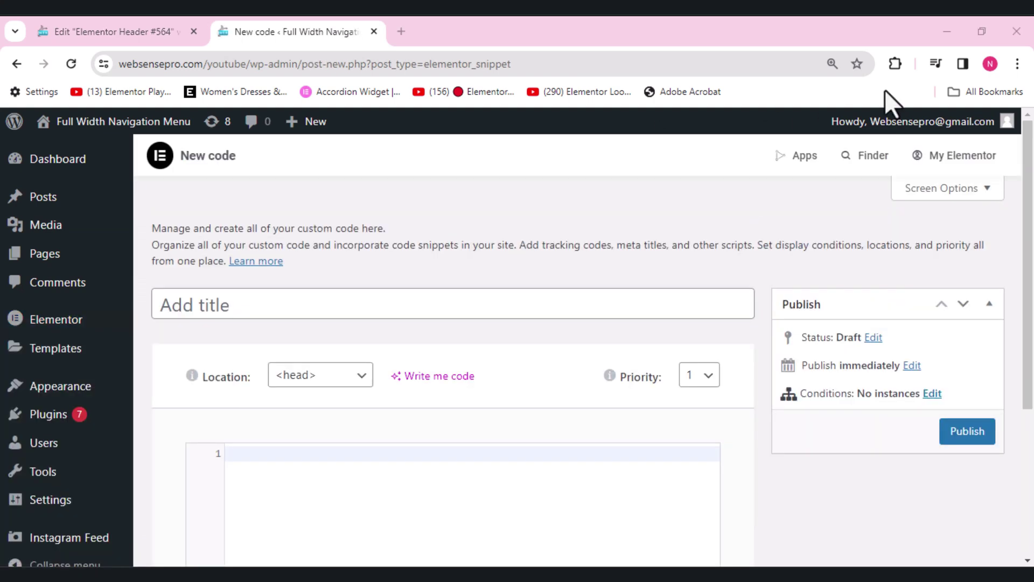
- Title the snippet Nav Menu and paste the copied jQuery menu script into its code editor
click(204, 312)
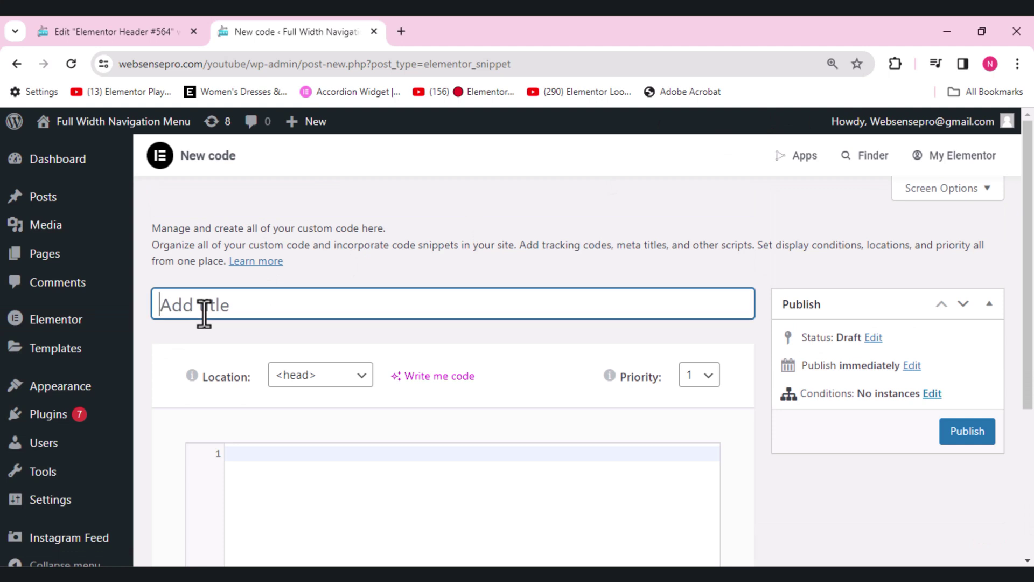
text(Nav Menu)
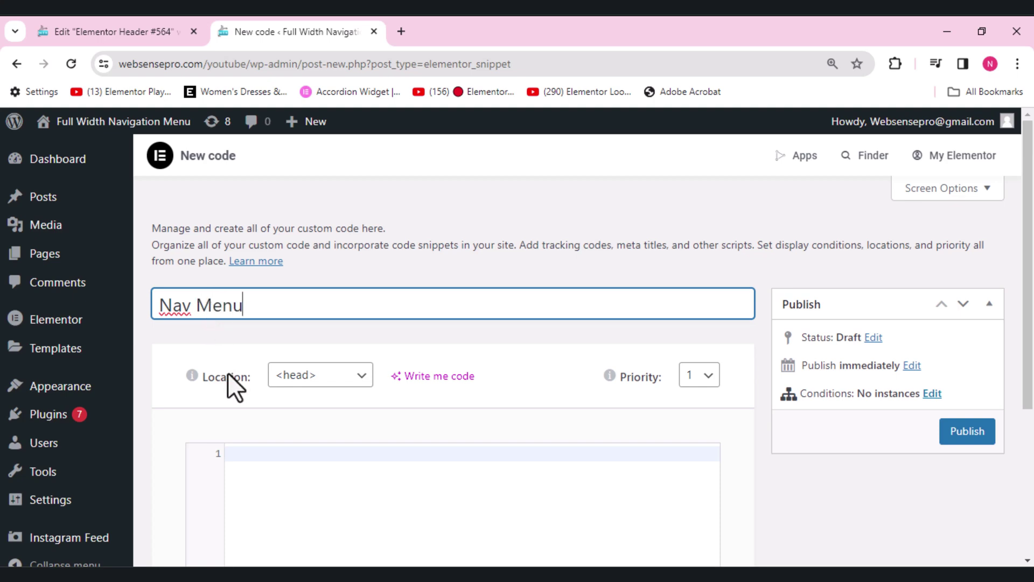
click(260, 455)
right_click(261, 456)
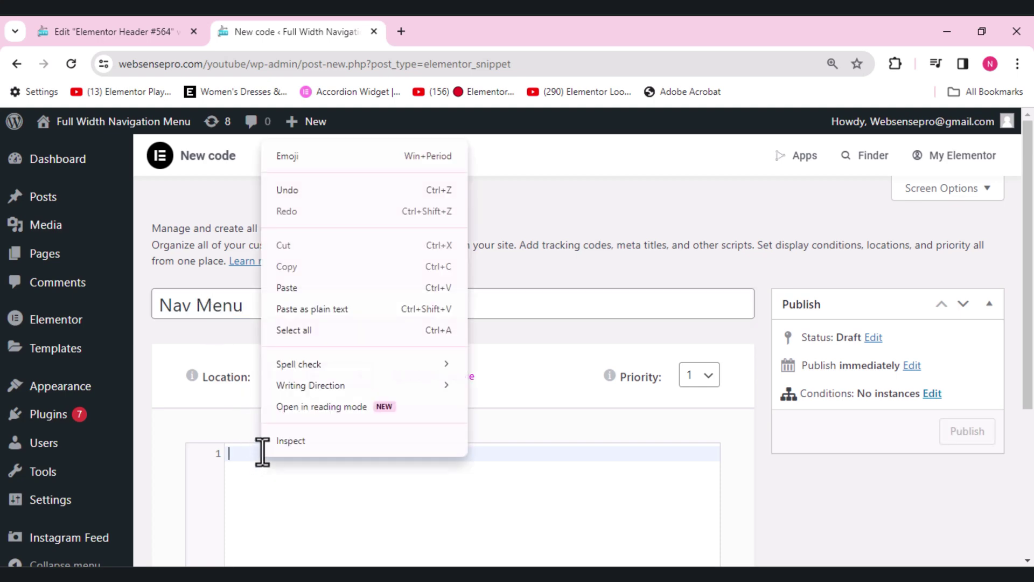
click(287, 288)
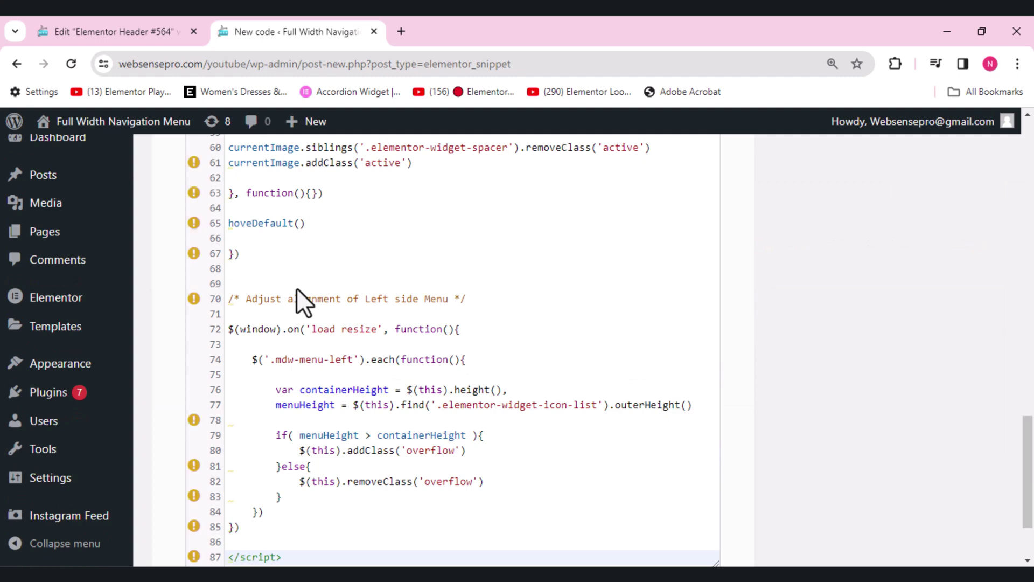
- Publish the Nav Menu snippet with the display condition Include Entire Site
drag(1029, 469, 1029, 171)
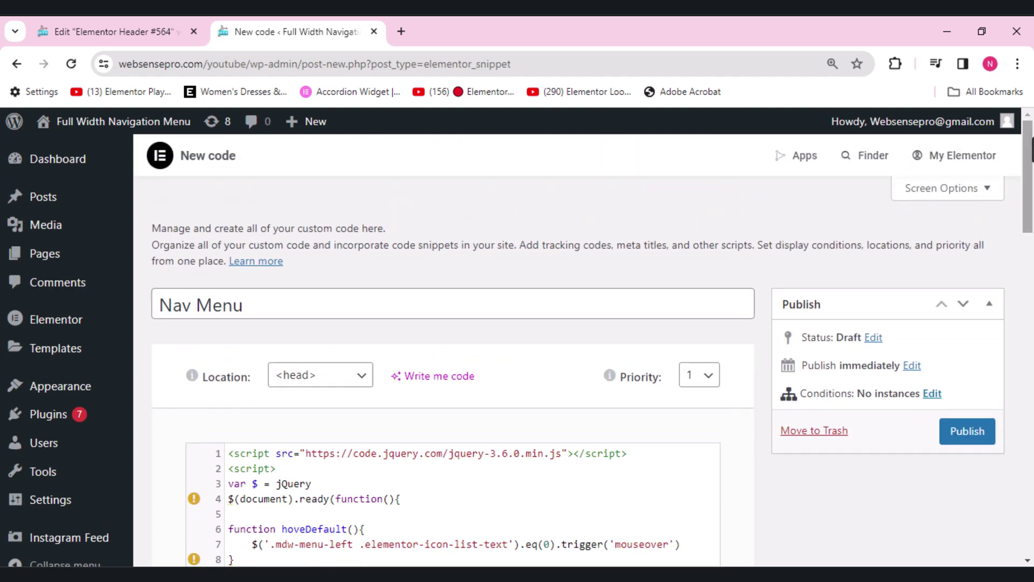
click(966, 433)
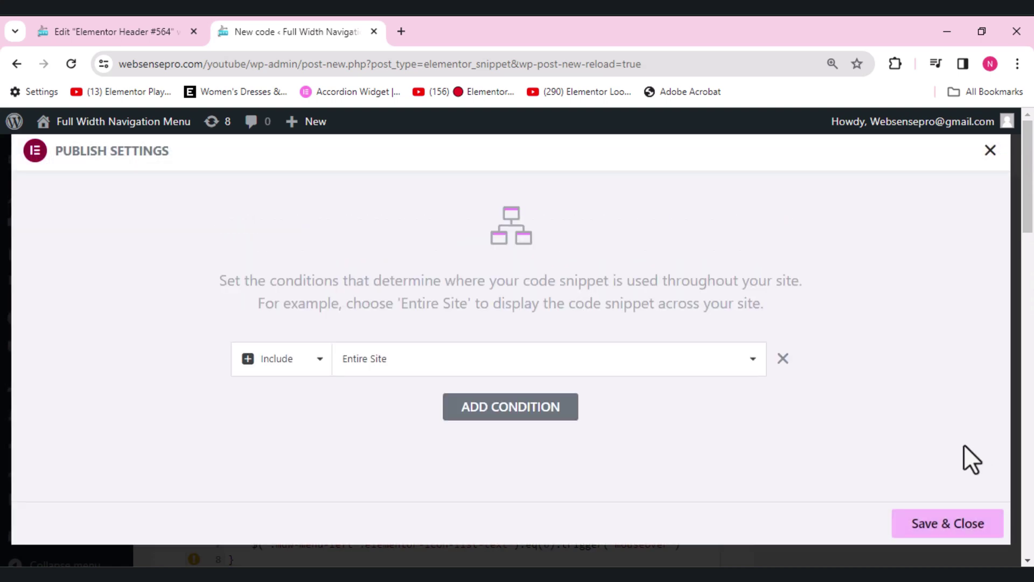
click(940, 531)
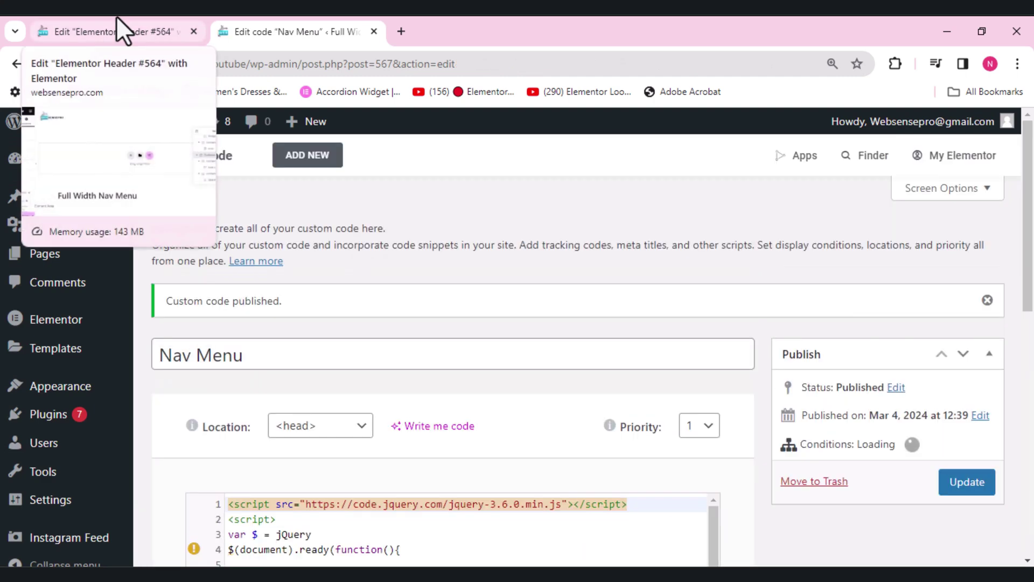
- Preview the header template from its editor and open the full-screen menu with the hamburger icon to check it
click(116, 17)
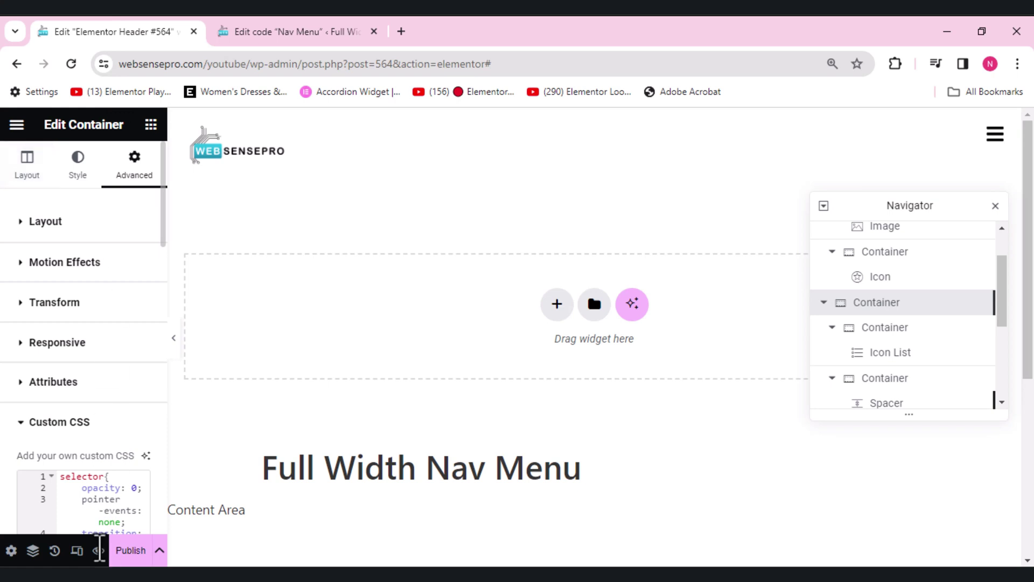
mouse_move(99, 552)
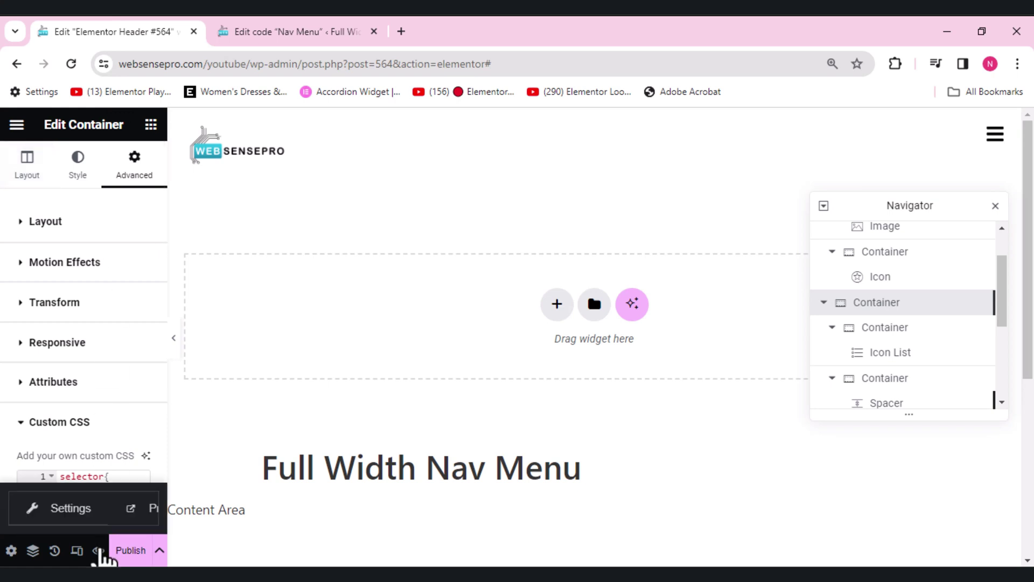
click(142, 515)
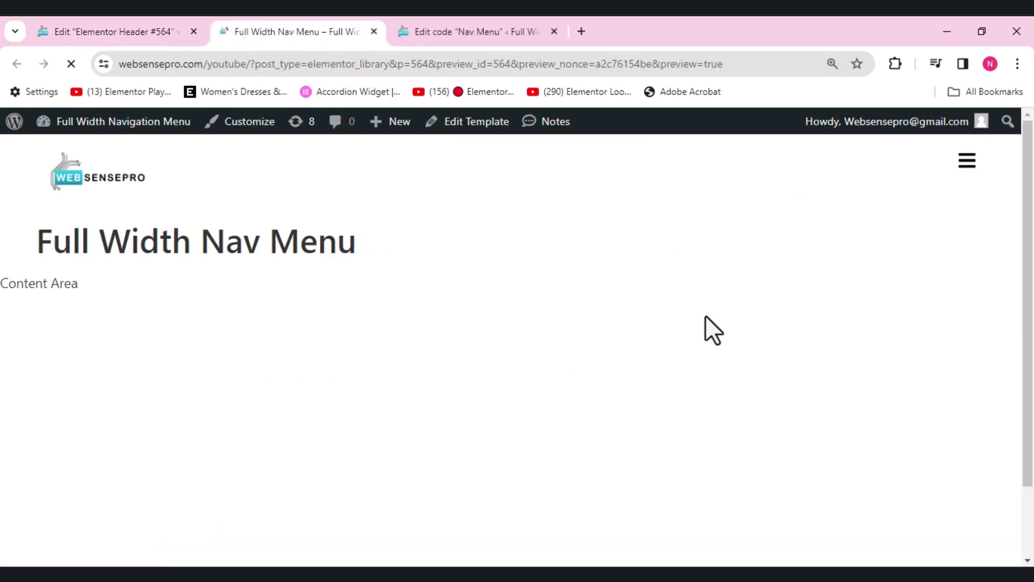
click(967, 167)
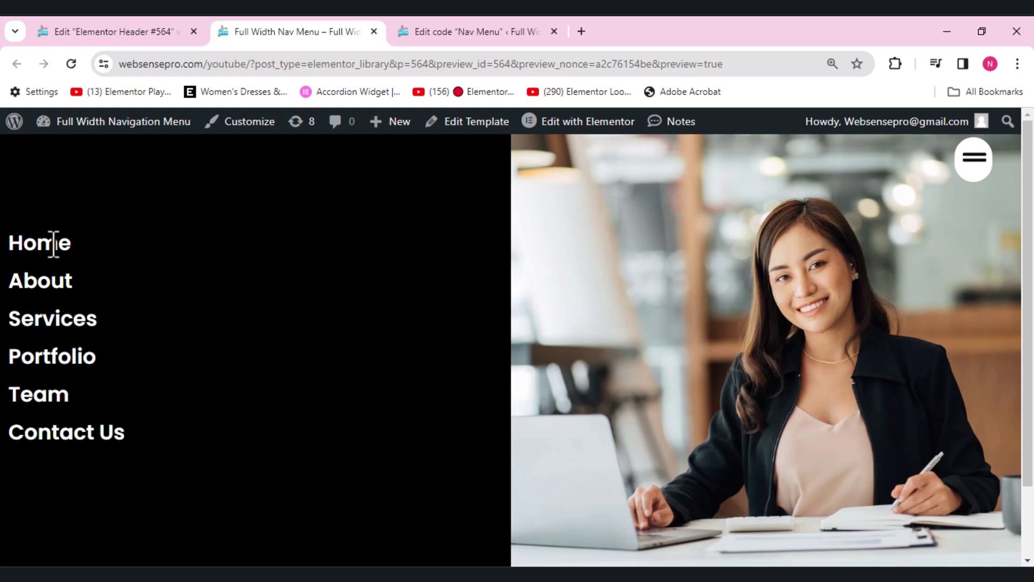
- Return to the header template editor and give the container holding the icon list the CSS class mdw-menu-left
click(108, 32)
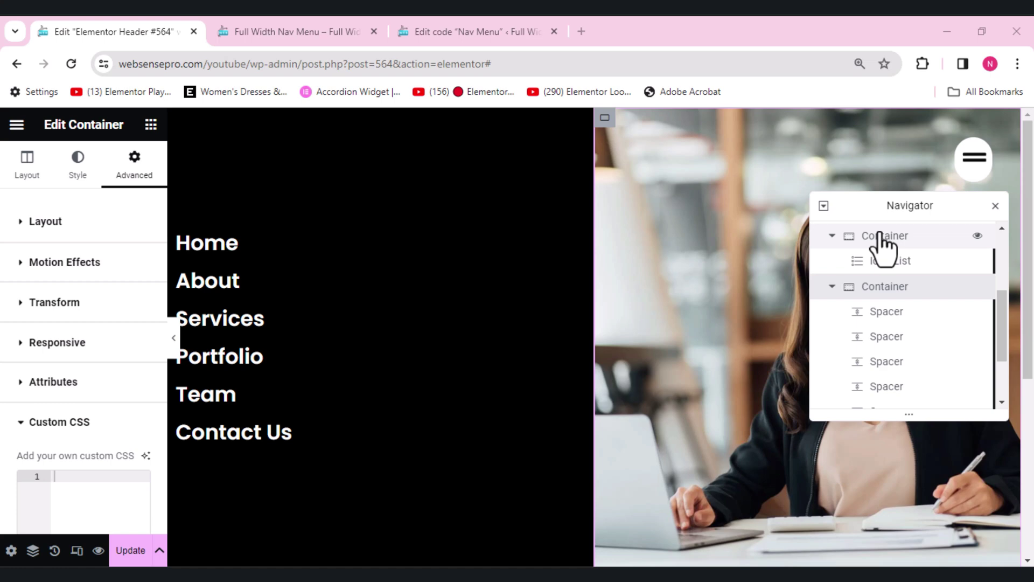
click(879, 236)
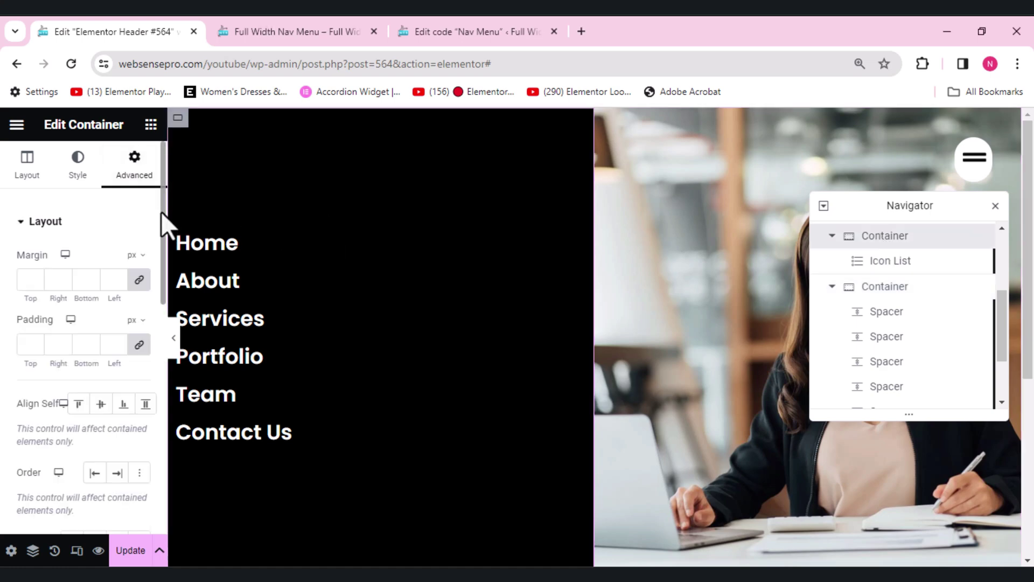
scroll(161, 317, down, 3)
scroll(135, 334, down, 6)
scroll(97, 351, up, 5)
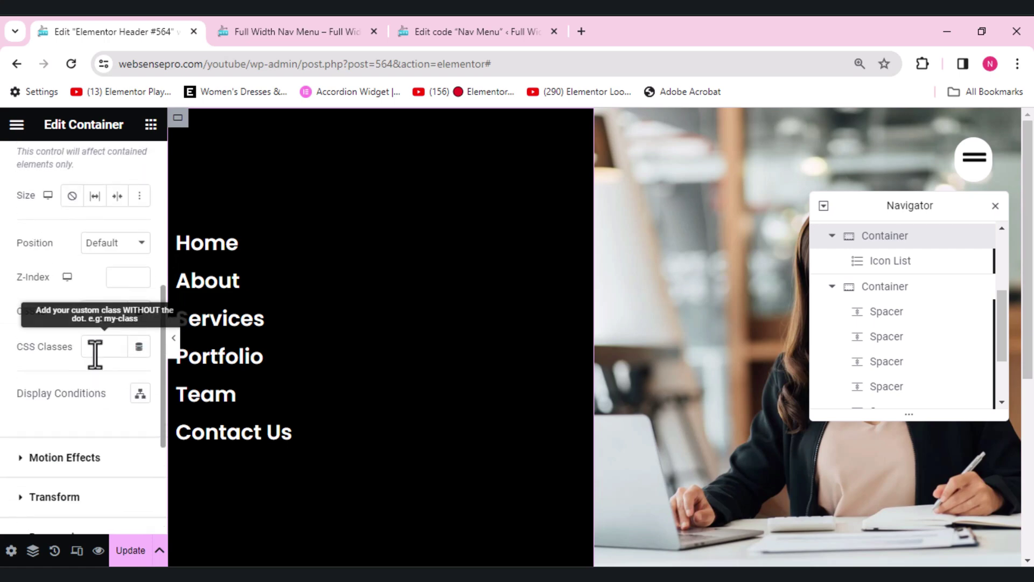
click(95, 354)
text(m)
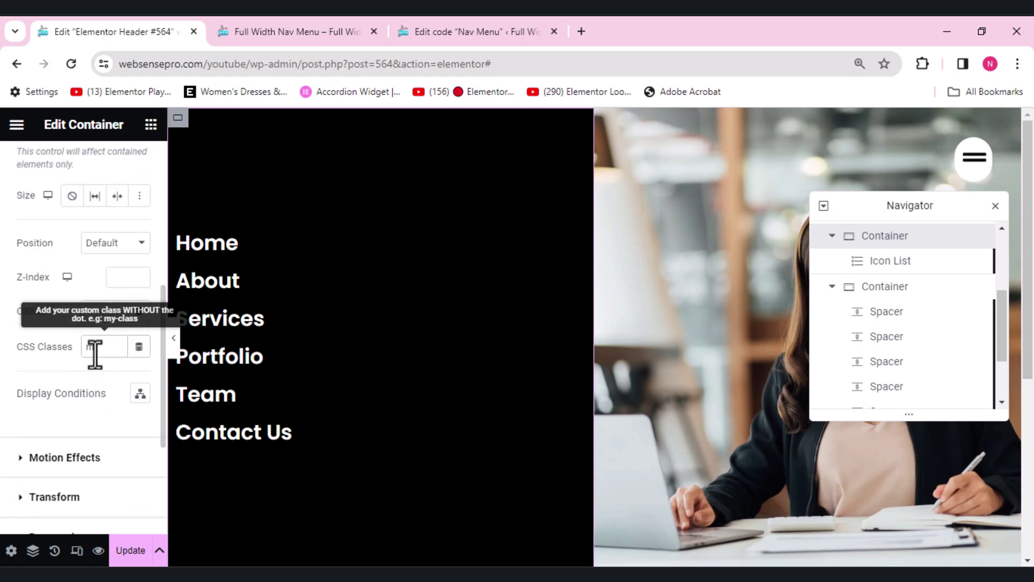
text(ew)
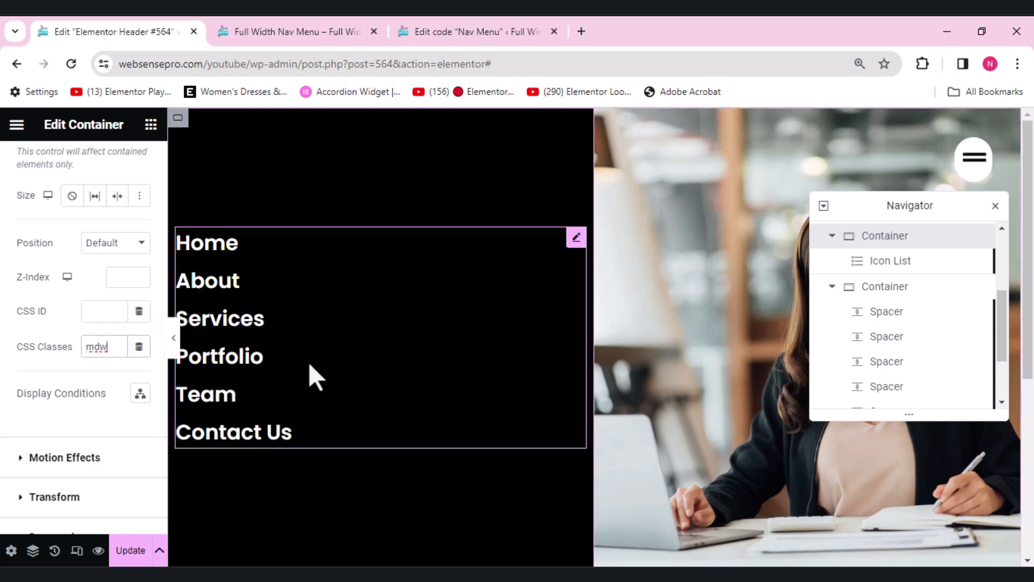
text(-menu-left)
- Assign the CSS class mdw-menu-right to the container holding the spacers
click(903, 299)
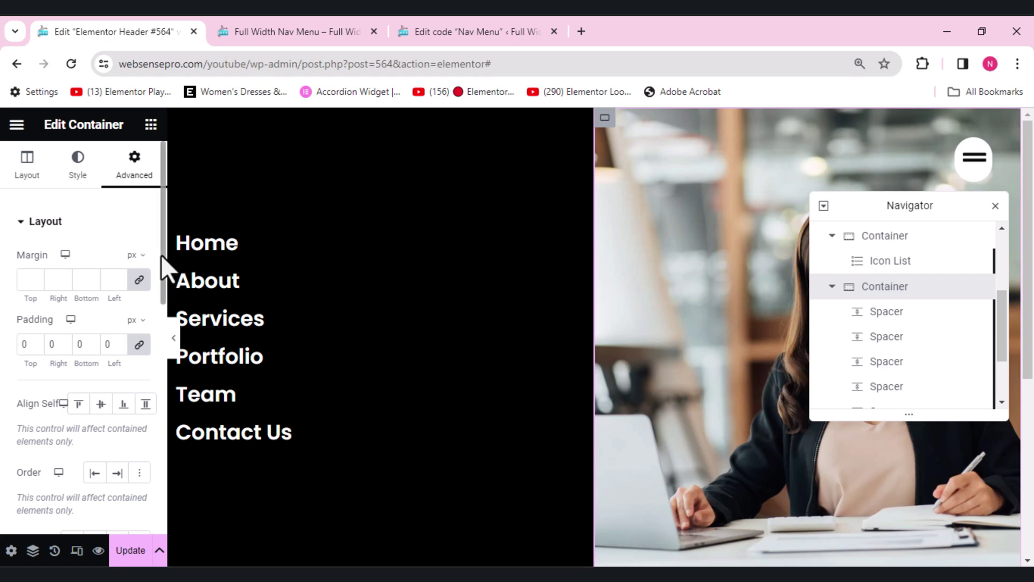
drag(161, 254, 157, 348)
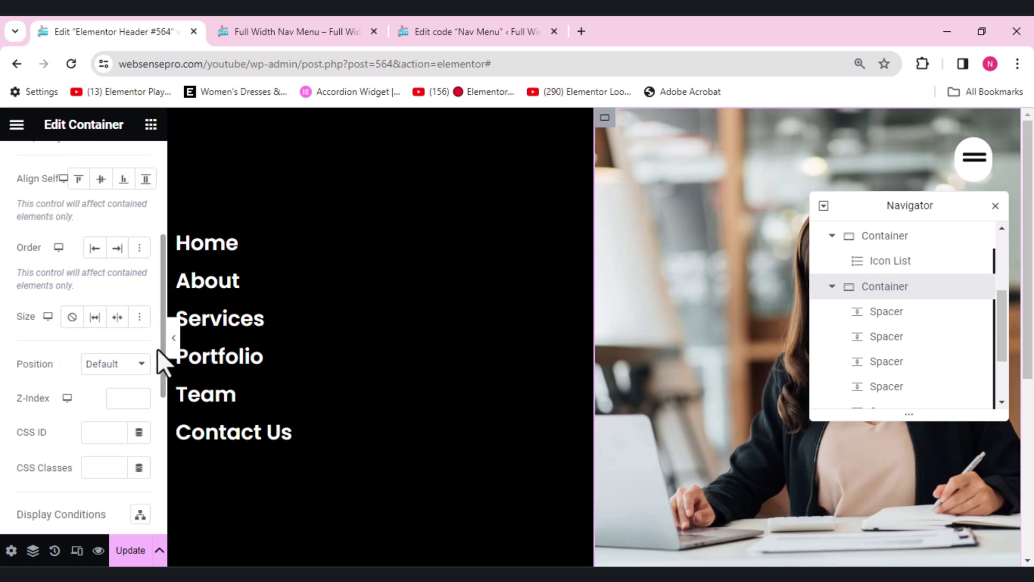
click(91, 468)
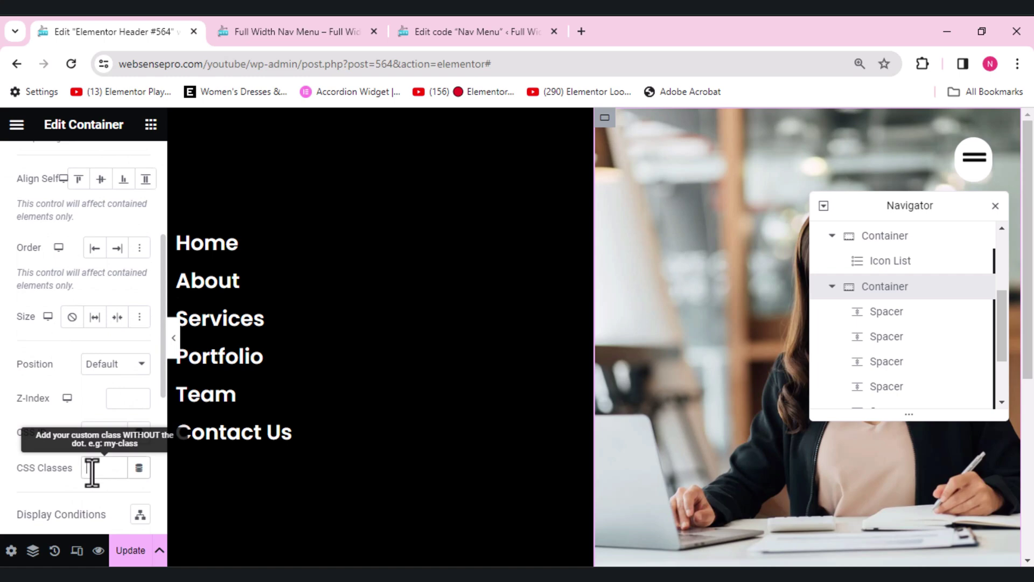
text(ndw)
text(-m)
text(enu-r)
text(ight)
- Paste the copied spacer styling code into the spacer container's custom CSS
drag(162, 343, 157, 487)
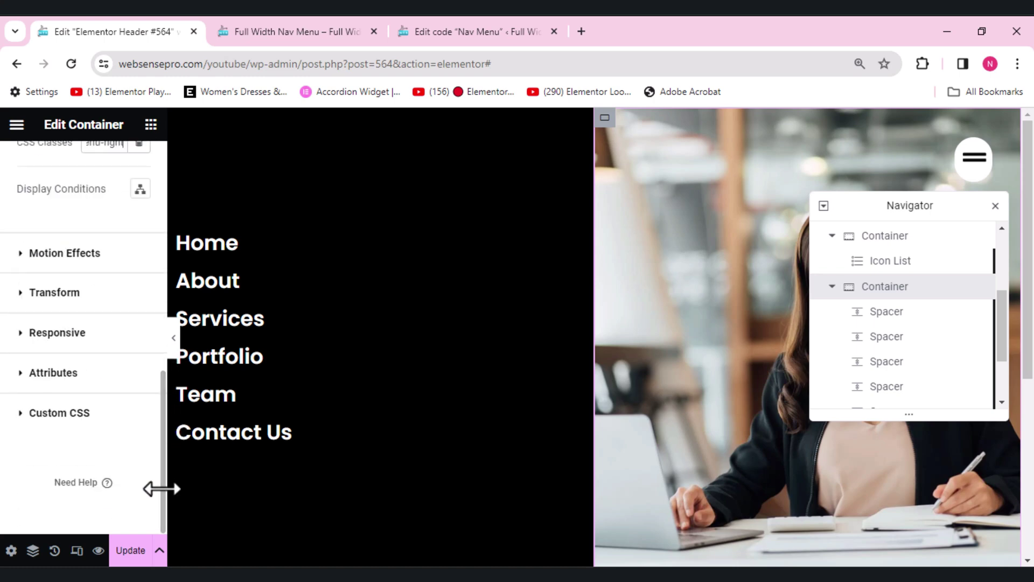
click(73, 425)
click(71, 479)
right_click(71, 479)
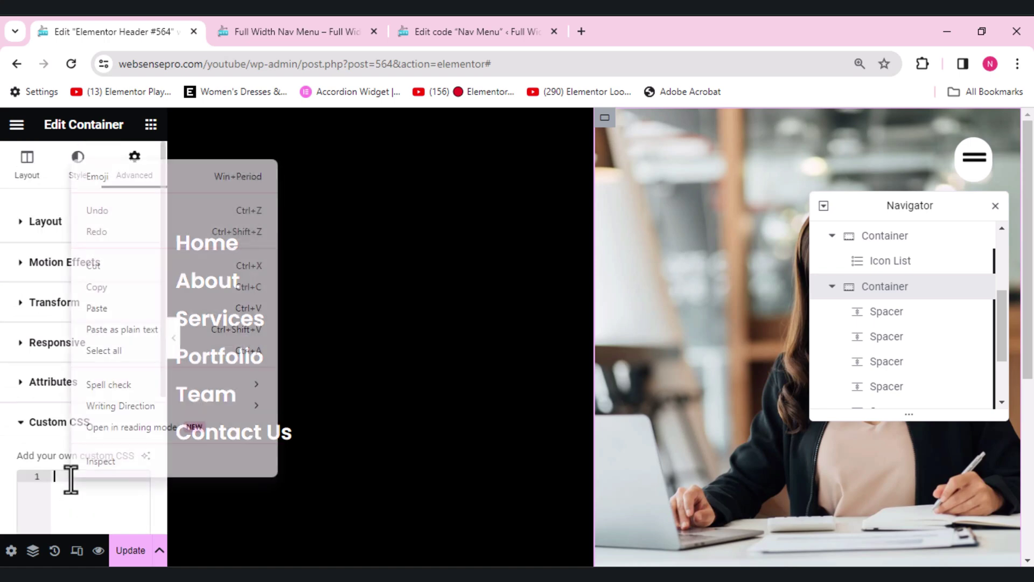
mouse_move(86, 387)
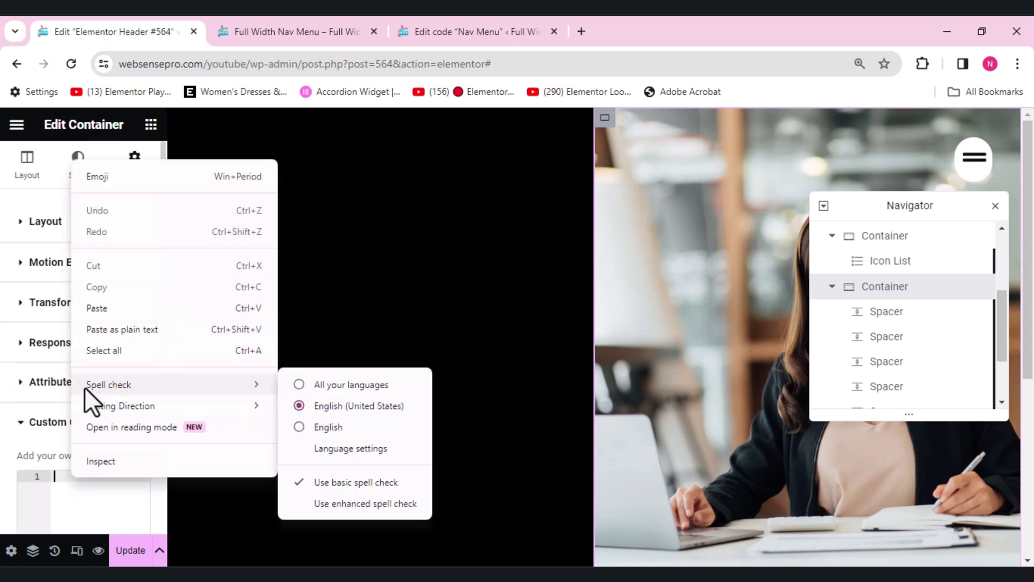
click(98, 309)
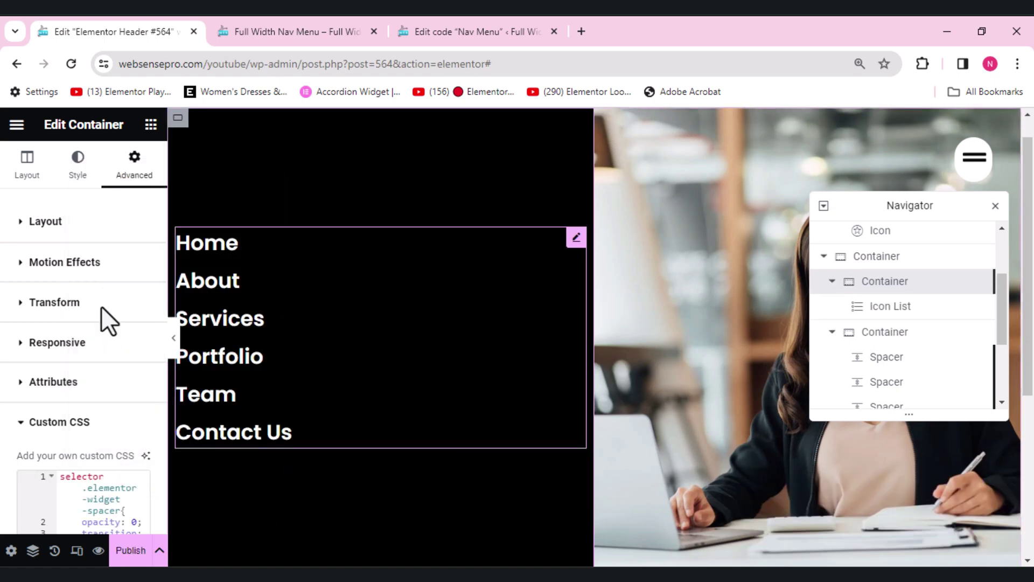
- Select the Icon List widget and paste the copied hover and mobile color code into its custom CSS
click(860, 308)
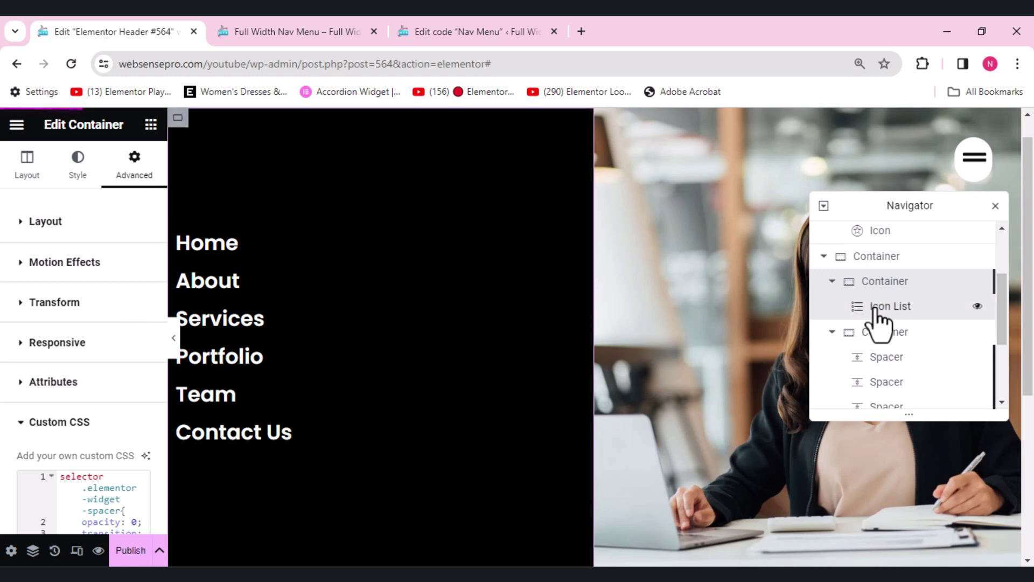
click(140, 170)
scroll(144, 175, down, 2)
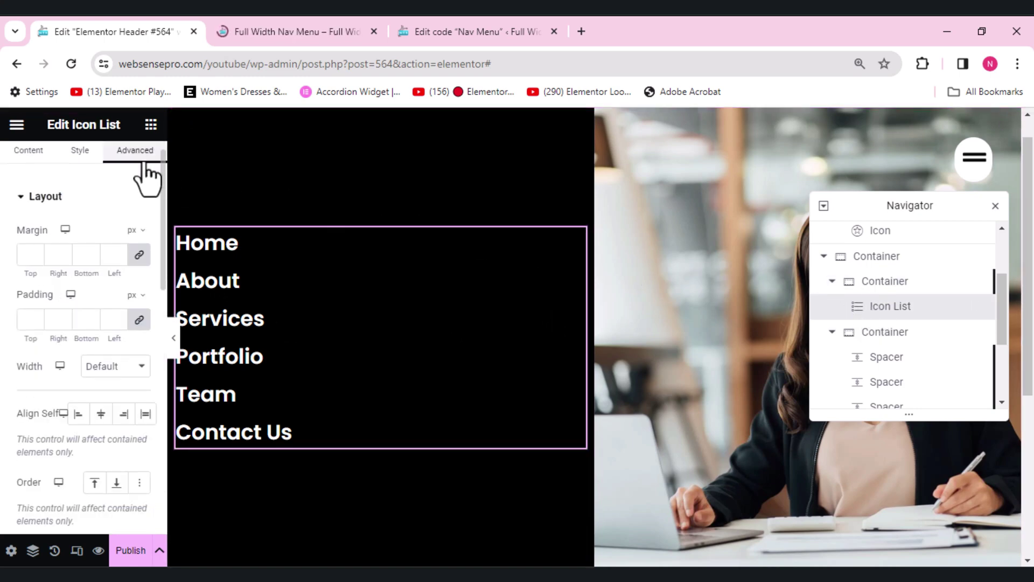
scroll(146, 177, down, 5)
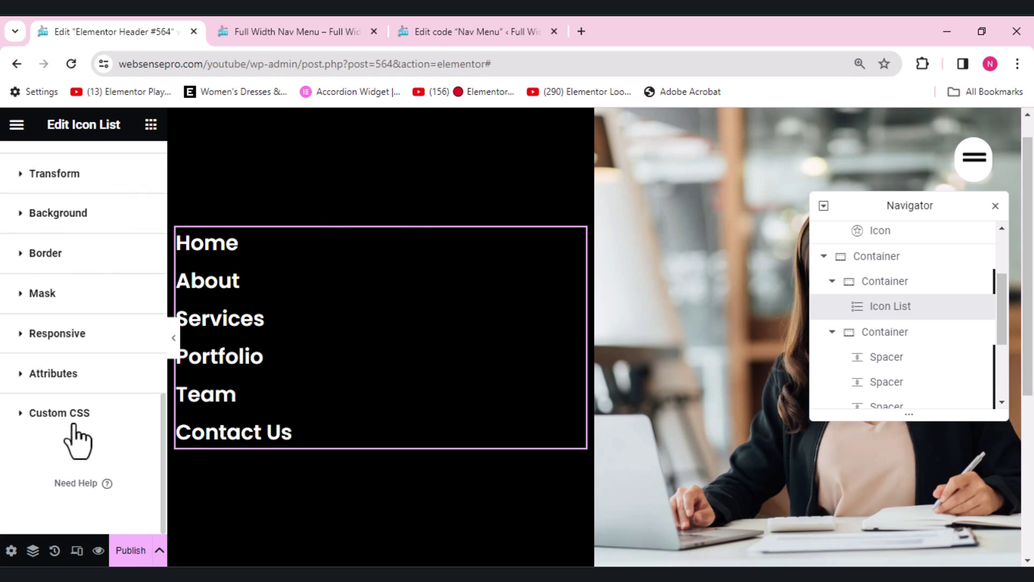
scroll(106, 433, up, 3)
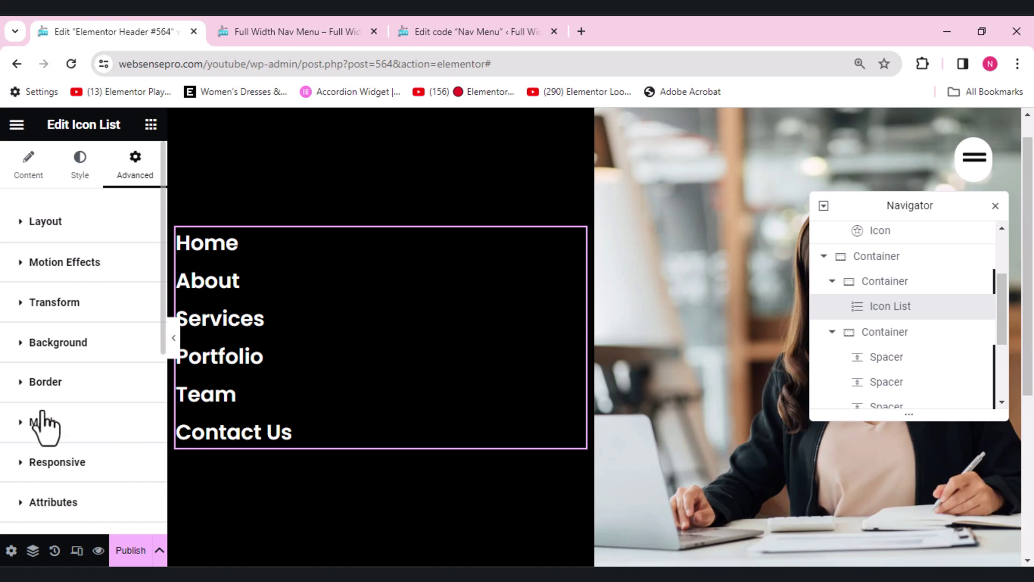
scroll(41, 422, down, 4)
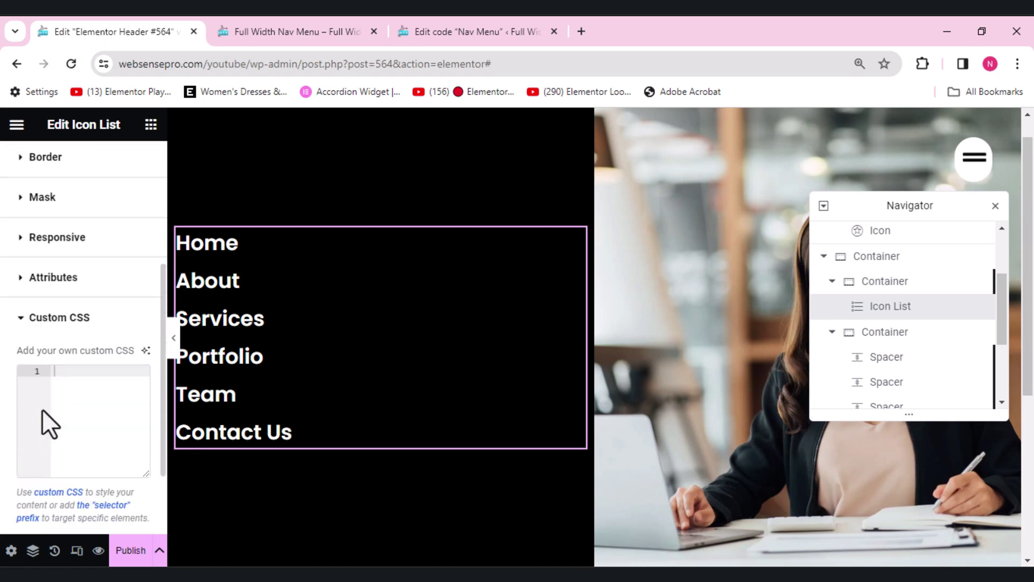
right_click(69, 370)
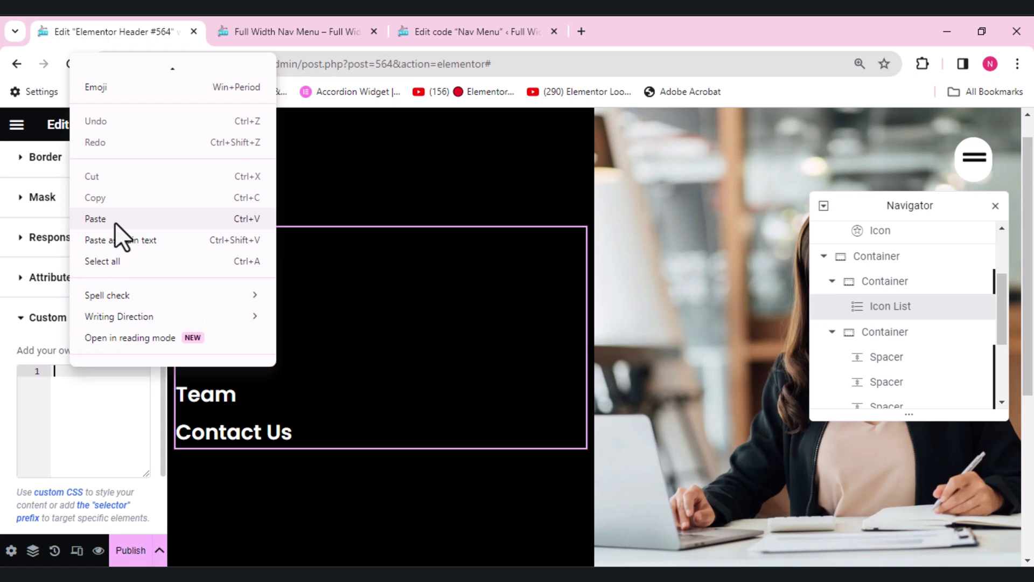
click(115, 220)
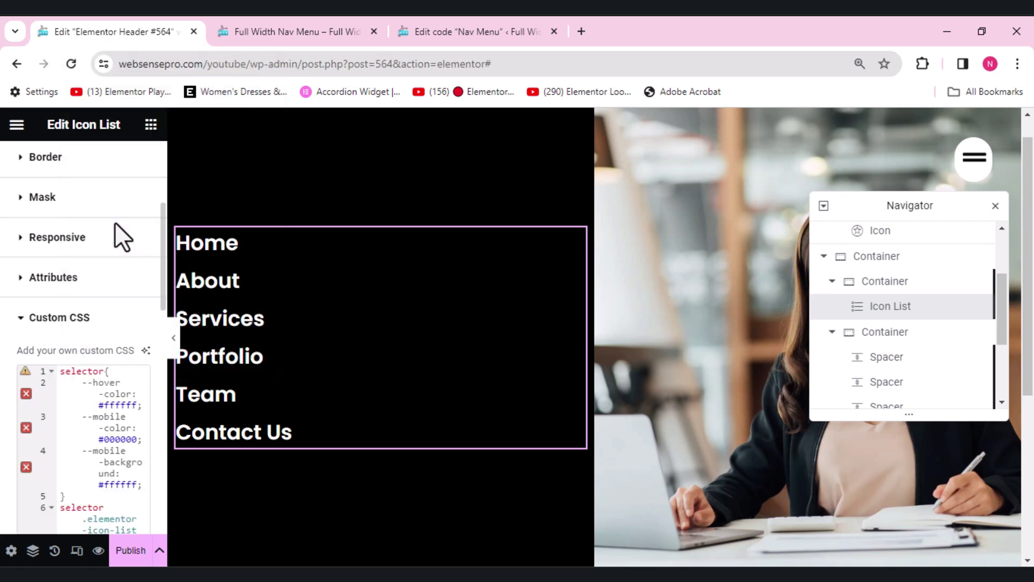
- Set the --hover-color value in the icon list's custom CSS to #black
click(300, 279)
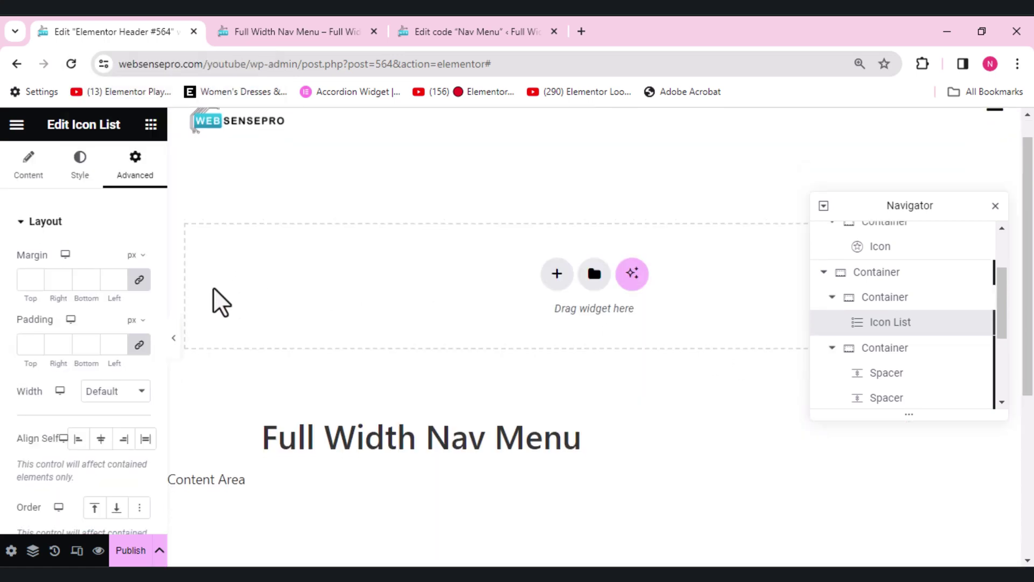
drag(166, 257, 70, 469)
scroll(22, 473, up, 2)
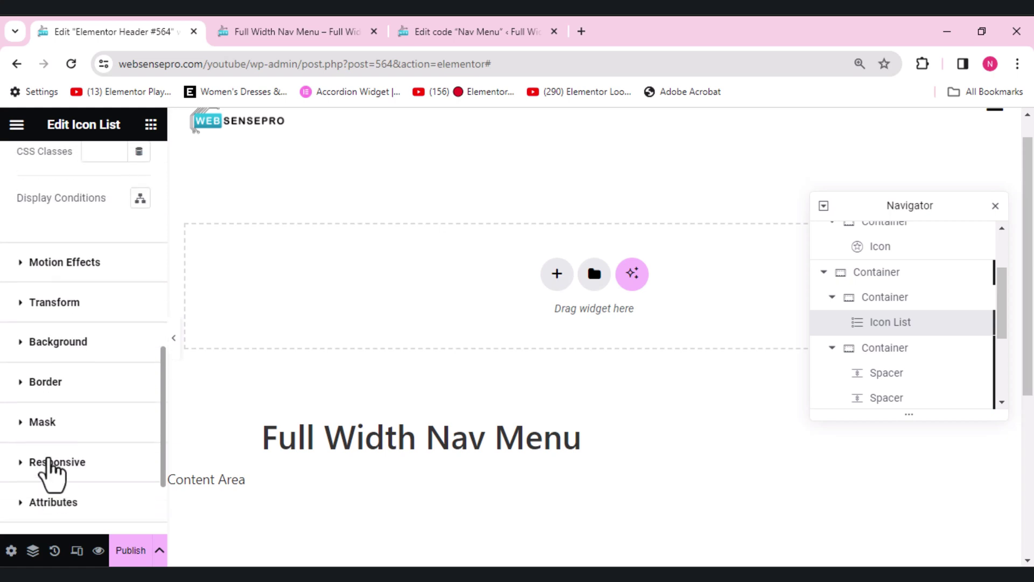
scroll(51, 469, down, 3)
scroll(62, 485, up, 3)
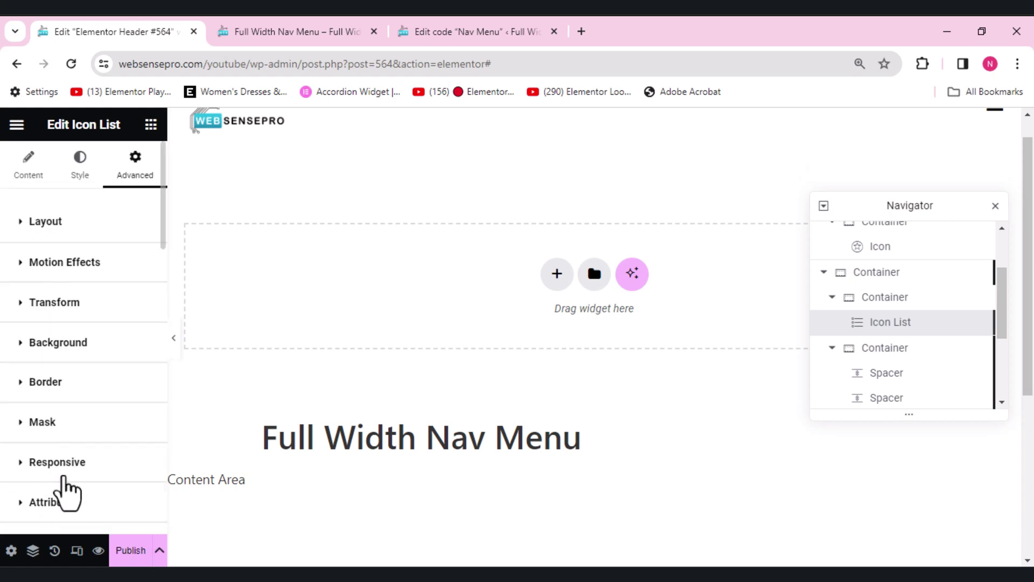
scroll(67, 492, down, 4)
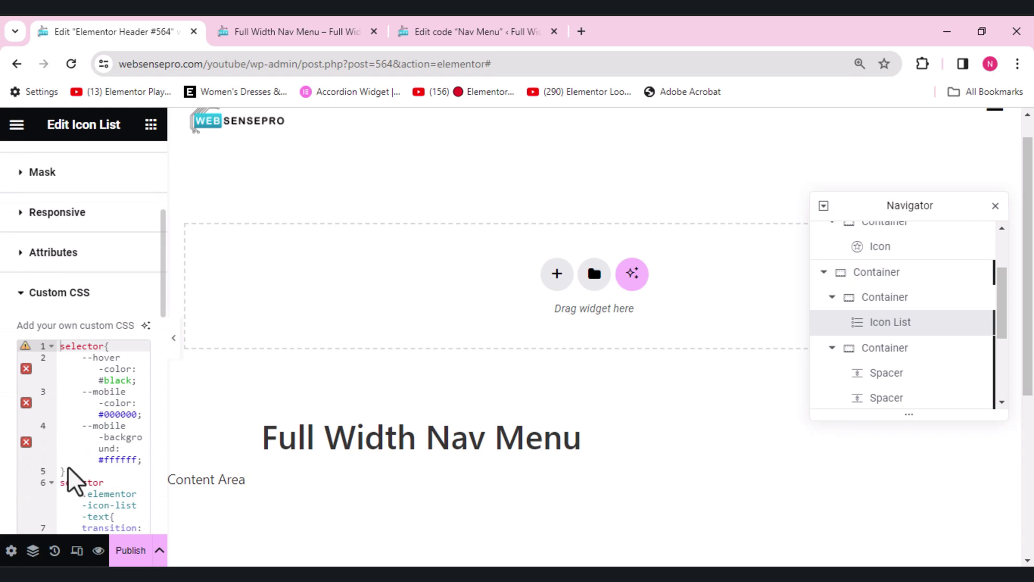
click(118, 380)
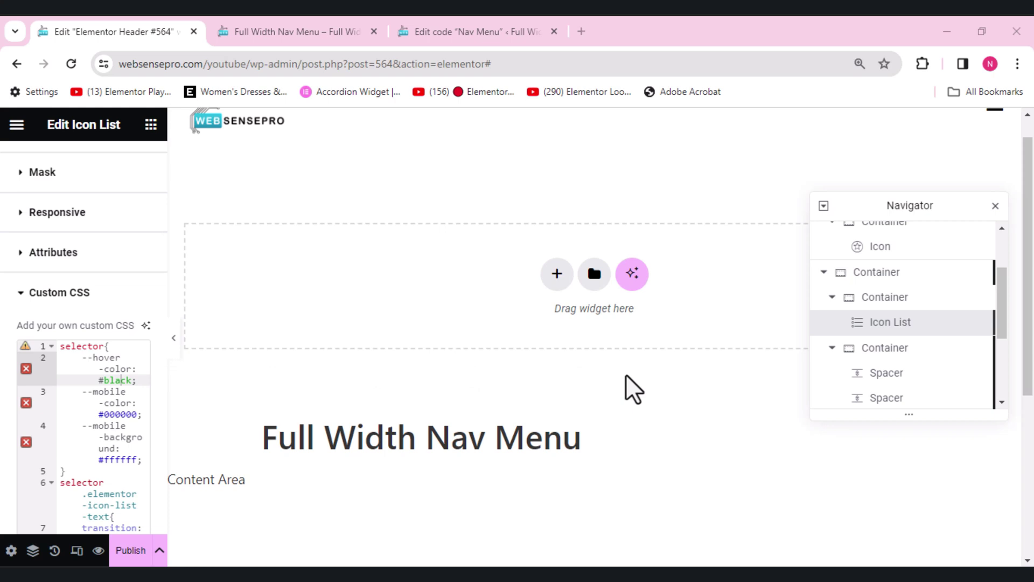
- Publish the header template without adding a display condition, then check the full-screen menu's link hover effects in the preview
click(121, 553)
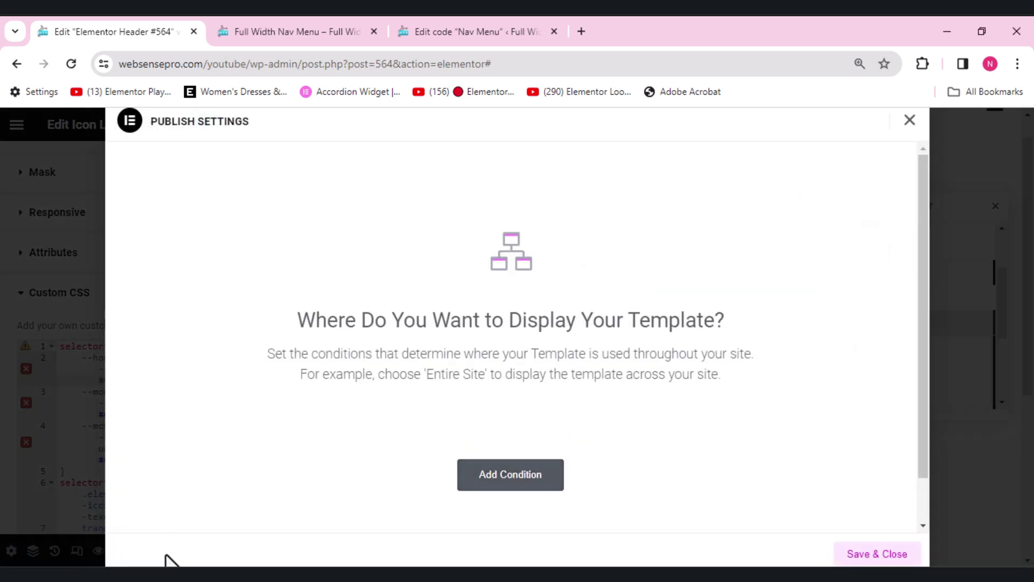
click(870, 555)
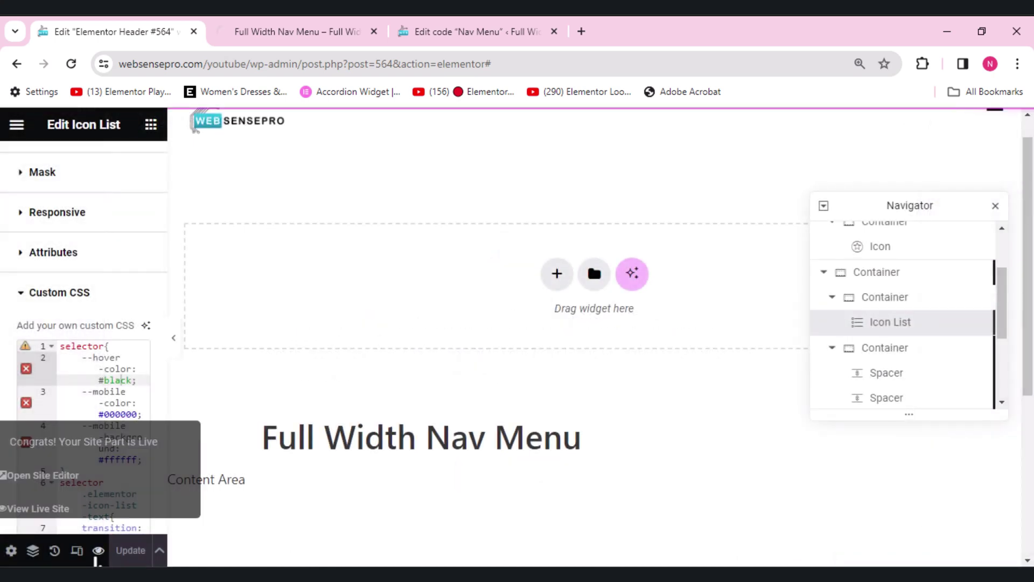
click(142, 509)
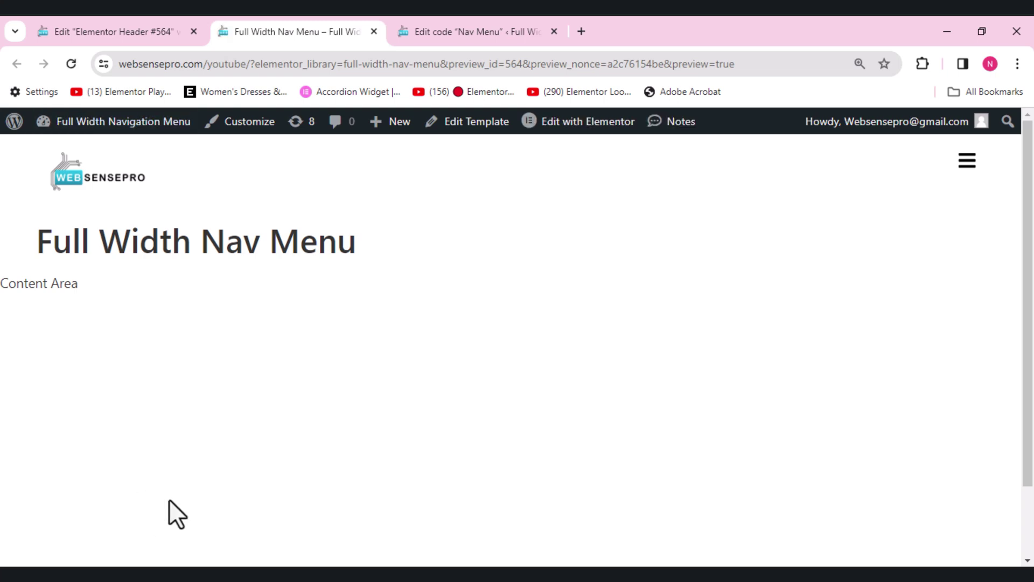
click(975, 178)
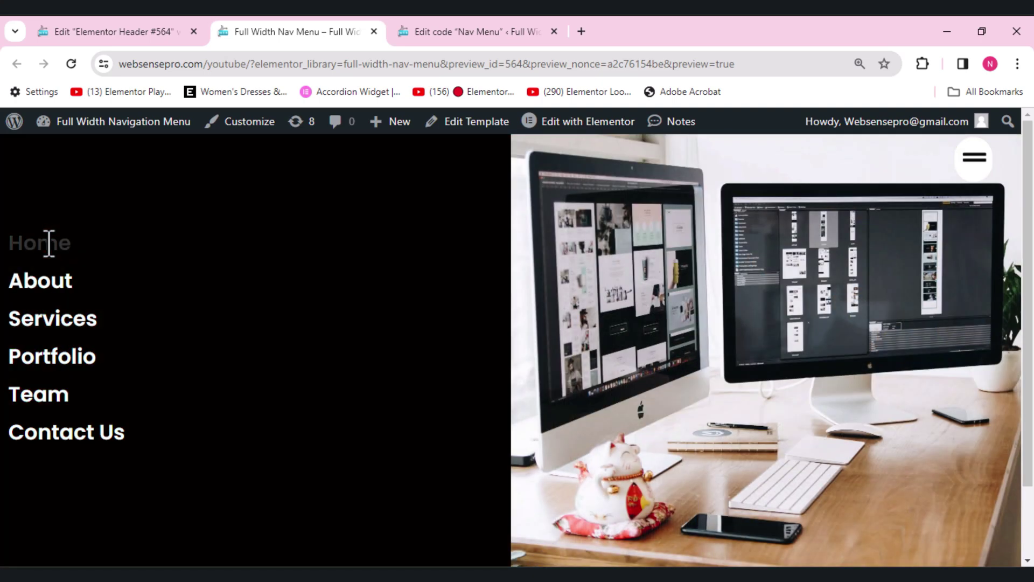
click(977, 171)
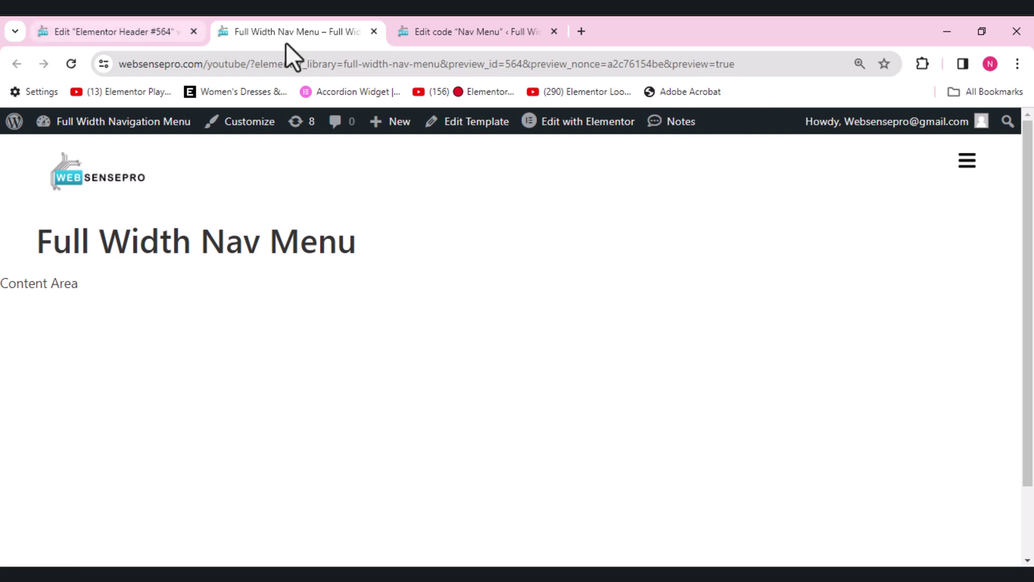
- Give the header's main container with the logo and hamburger icon a classic background in color #D5D0D0
click(138, 30)
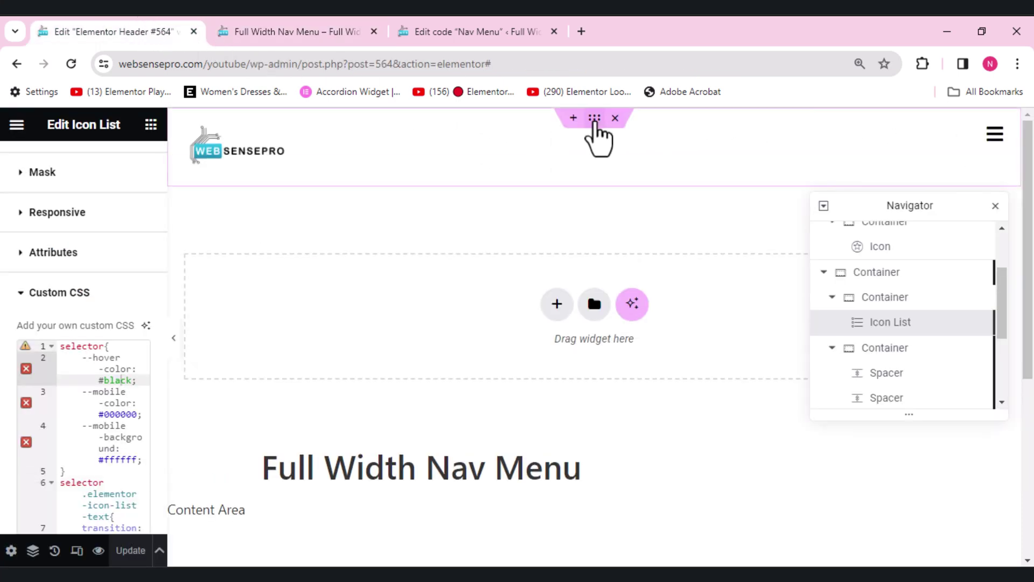
click(595, 120)
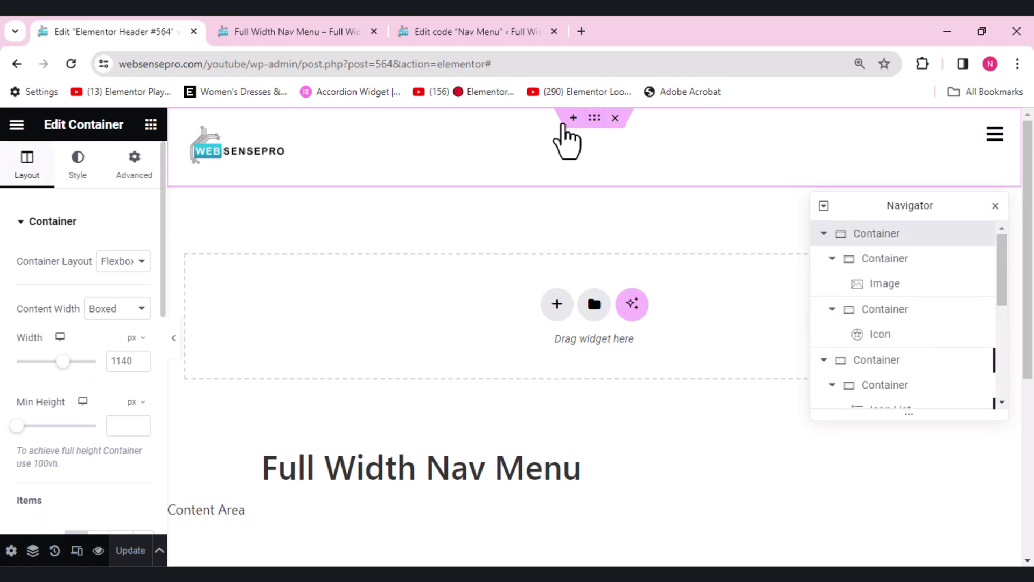
click(78, 167)
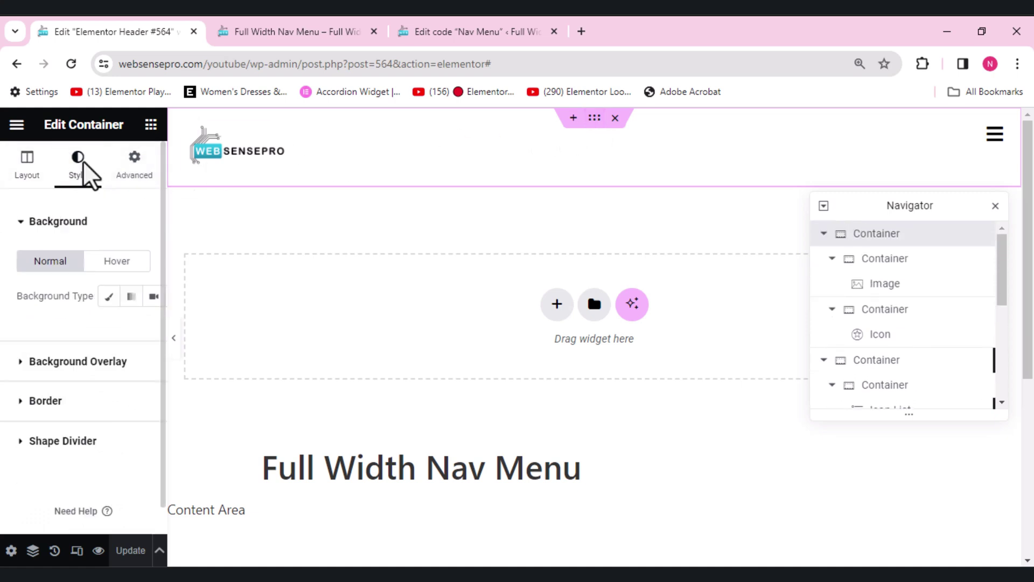
click(109, 297)
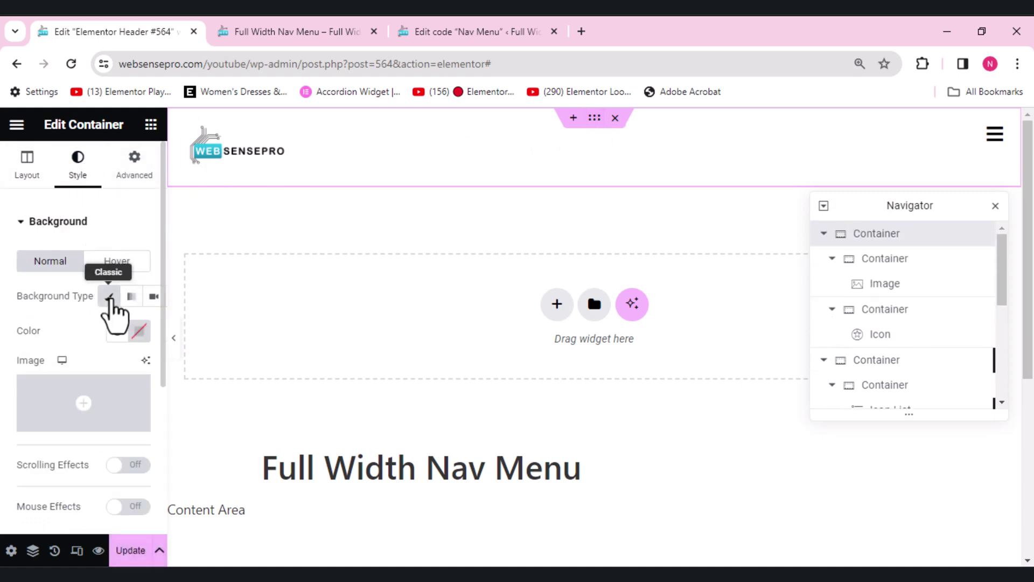
click(139, 330)
click(219, 311)
drag(191, 293, 178, 278)
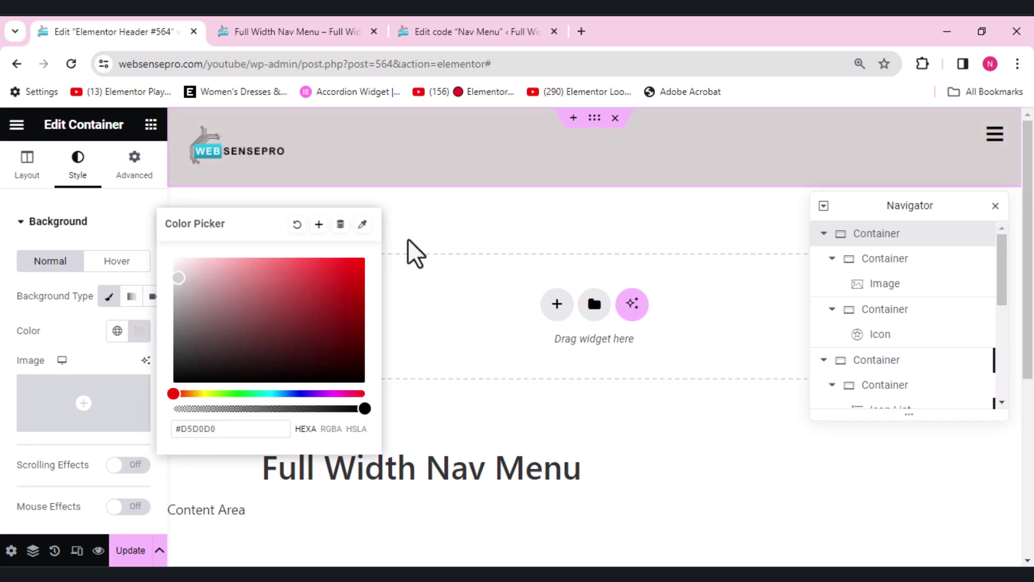
click(481, 240)
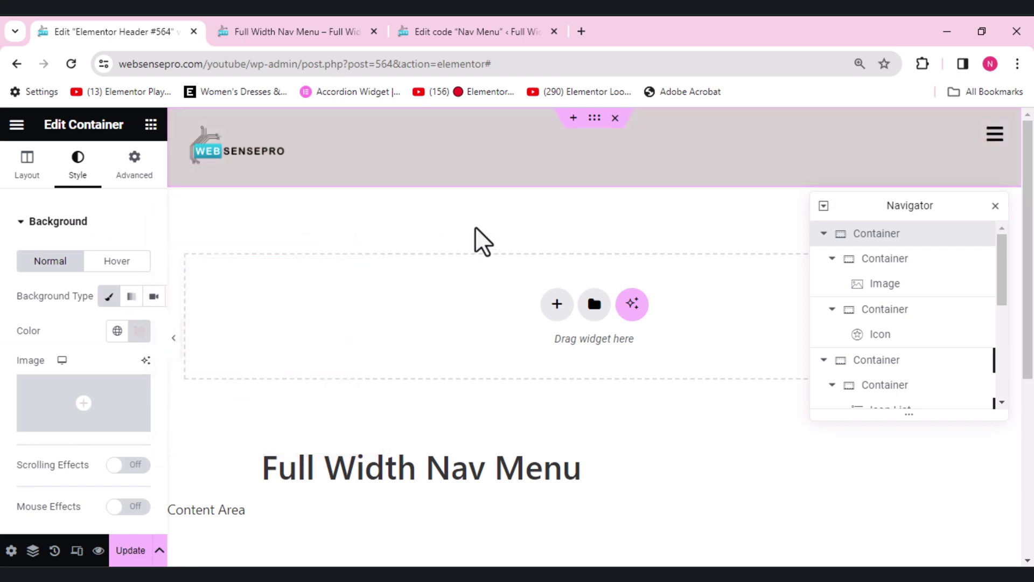
- Update the header template without adding a display condition, and preview it by opening and closing the full-screen menu with the hamburger icon
click(127, 551)
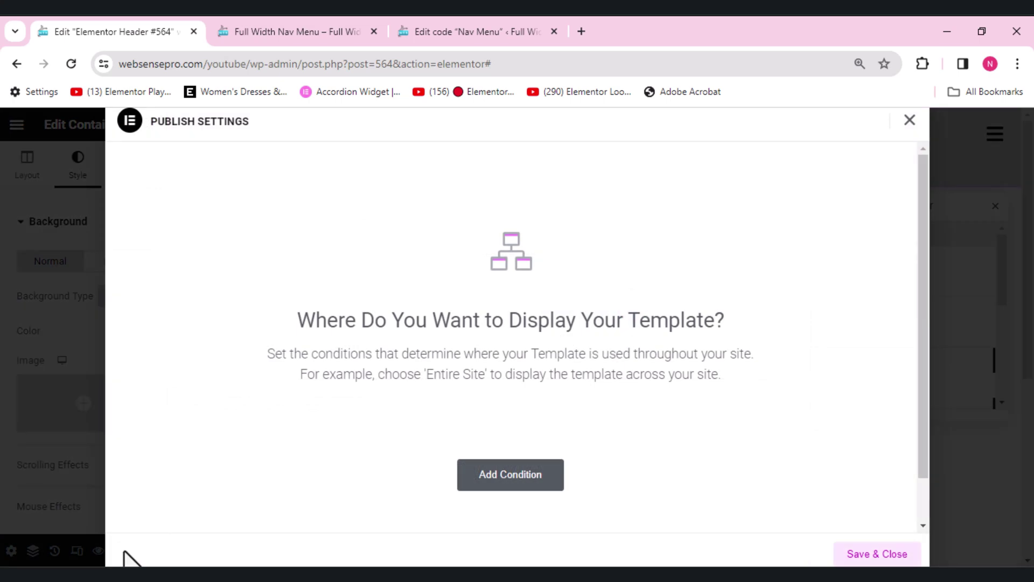
click(868, 558)
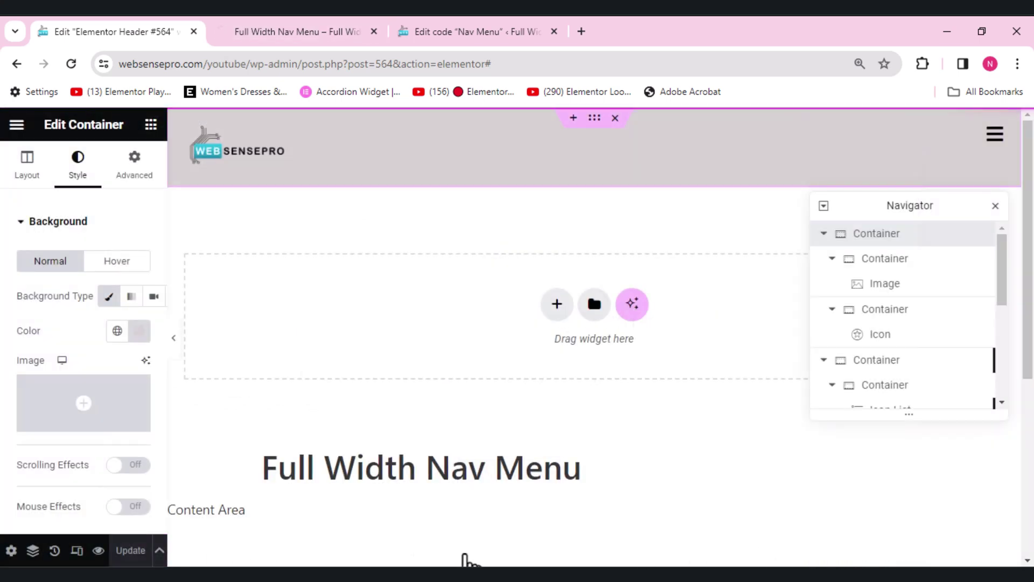
mouse_move(114, 550)
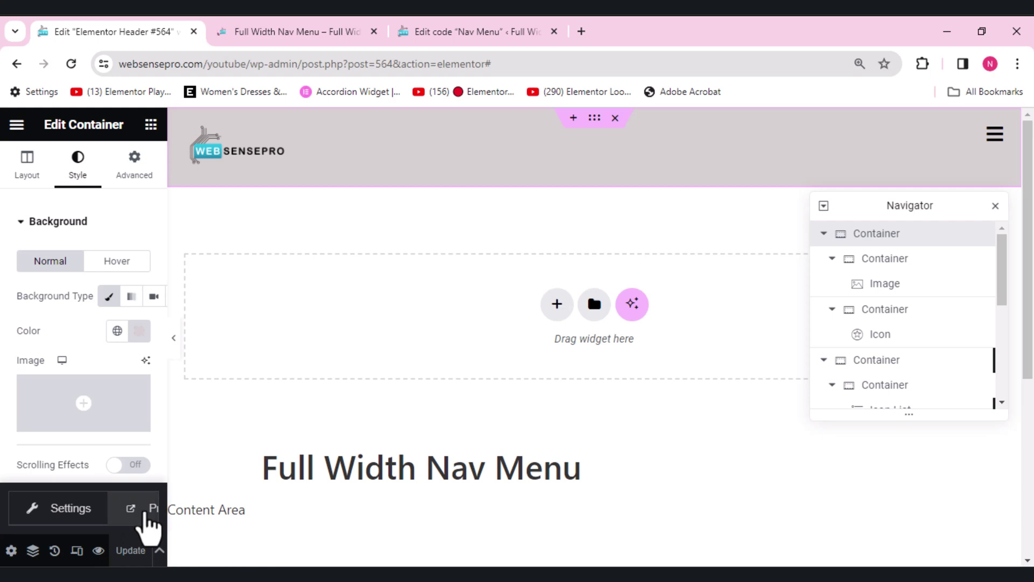
click(145, 509)
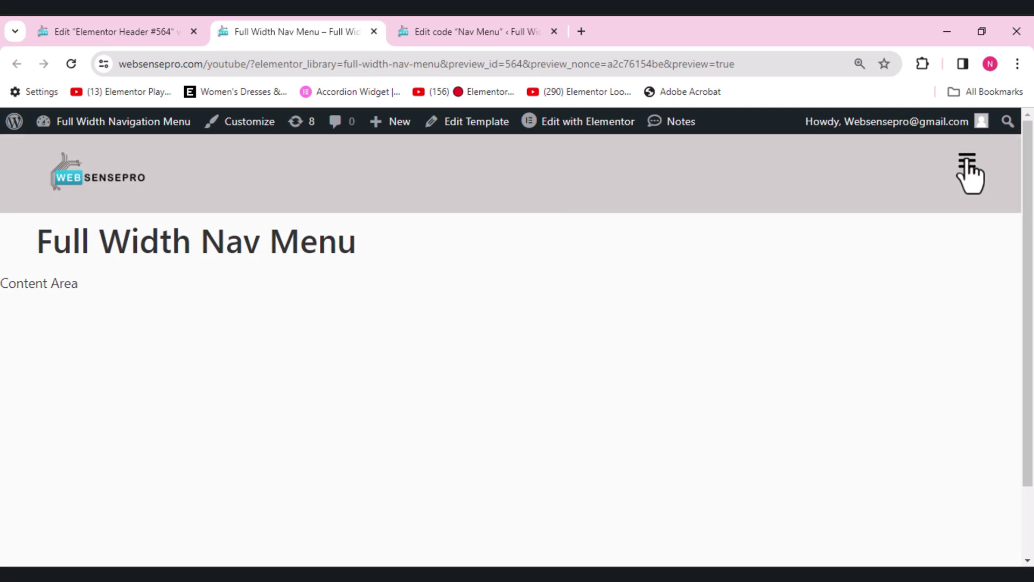
click(967, 165)
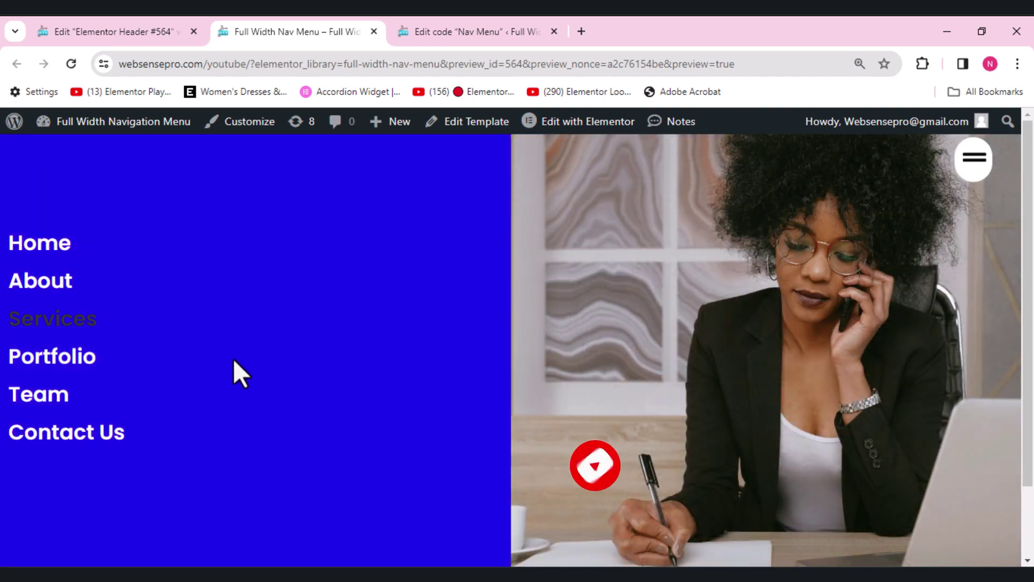
click(967, 171)
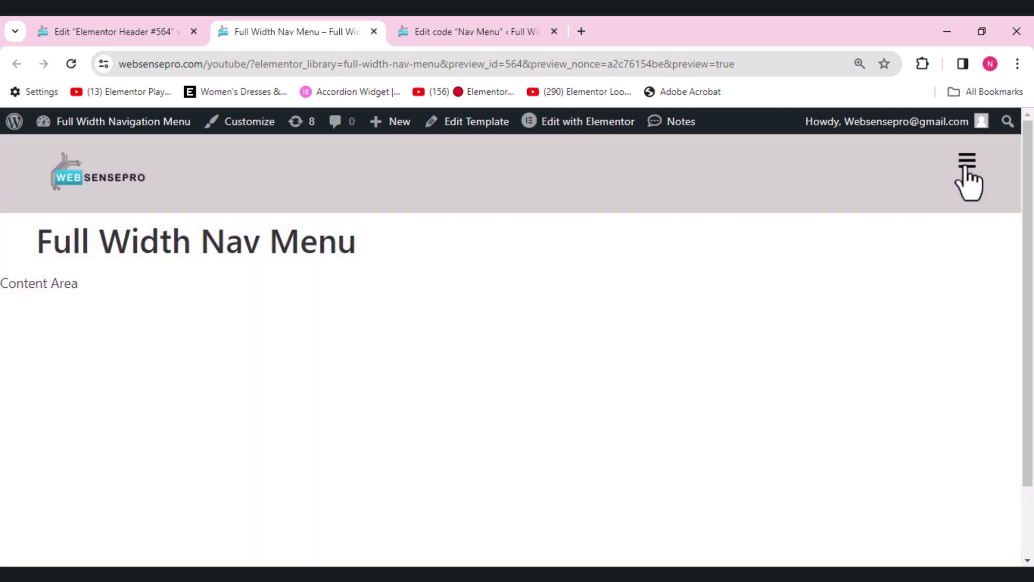